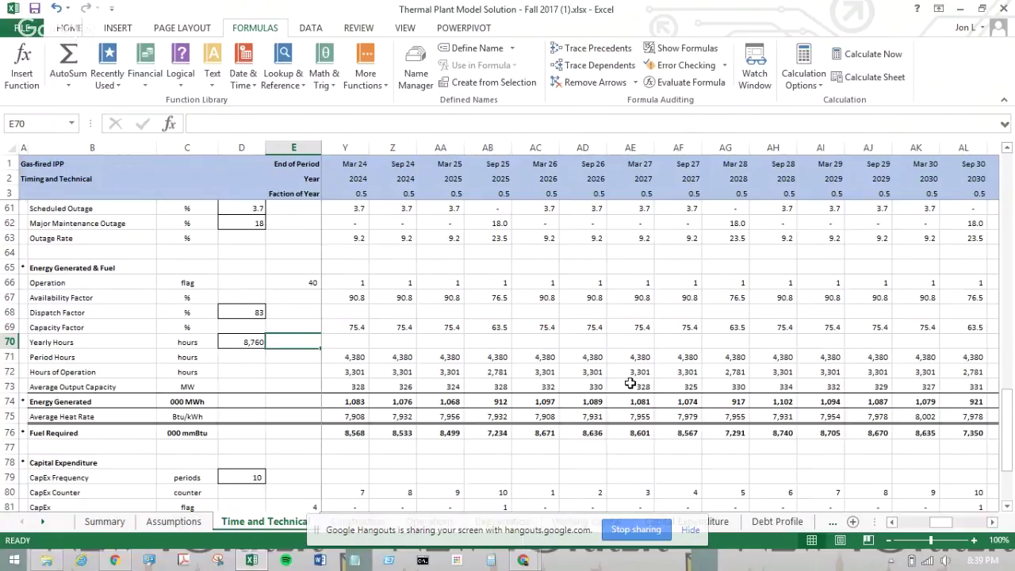
- Select Z71 to view its Period Hours formula, =IF(Z66=0,0,$D$70*Z3)
{"action": "left_click", "coordinate": [399, 361]}
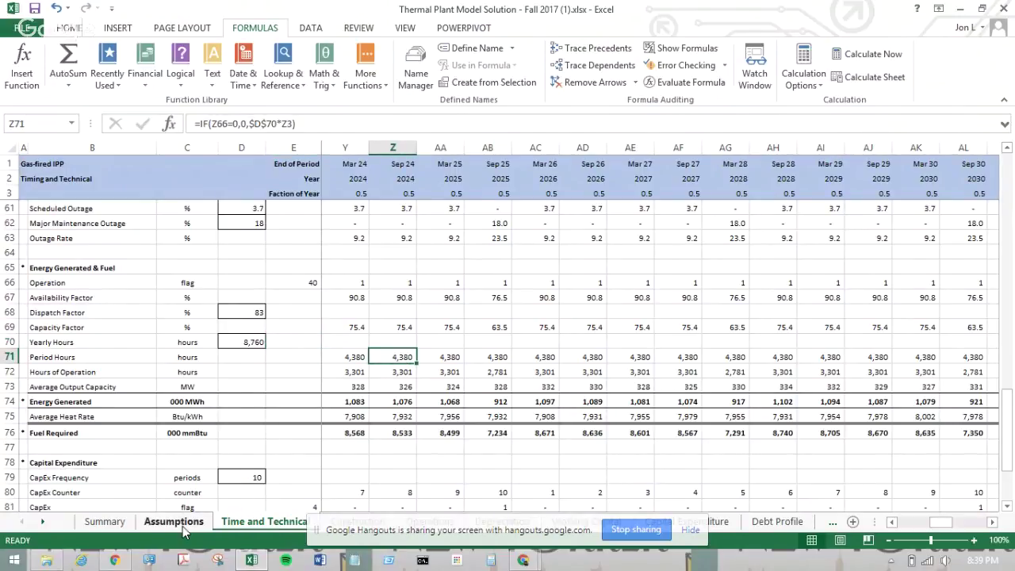
{"action": "left_click", "coordinate": [182, 526]}
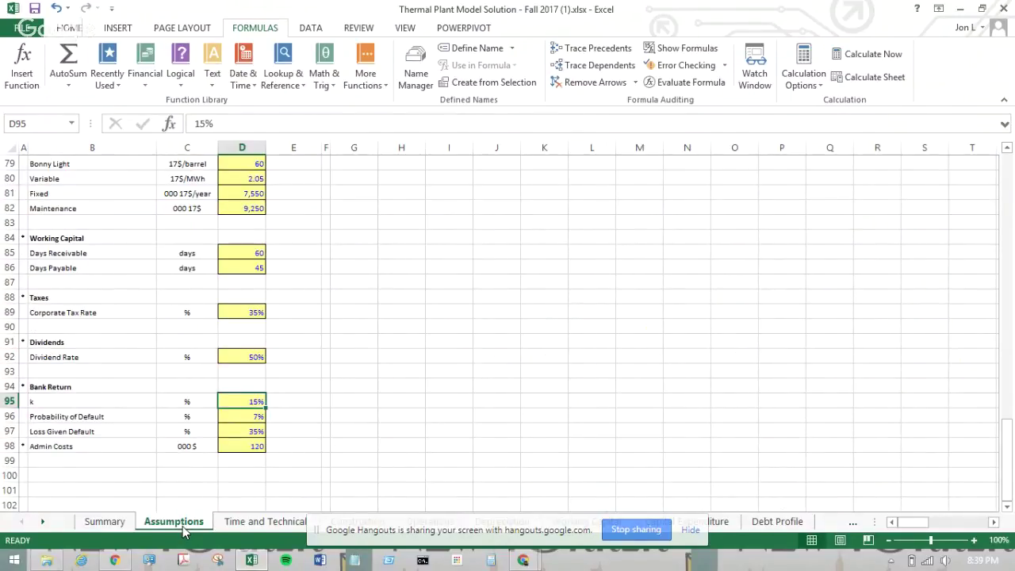
{"action": "scroll", "coordinate": [376, 297], "scroll_direction": "up", "scroll_amount": 17}
{"action": "scroll", "coordinate": [349, 307], "scroll_direction": "down", "scroll_amount": 4}
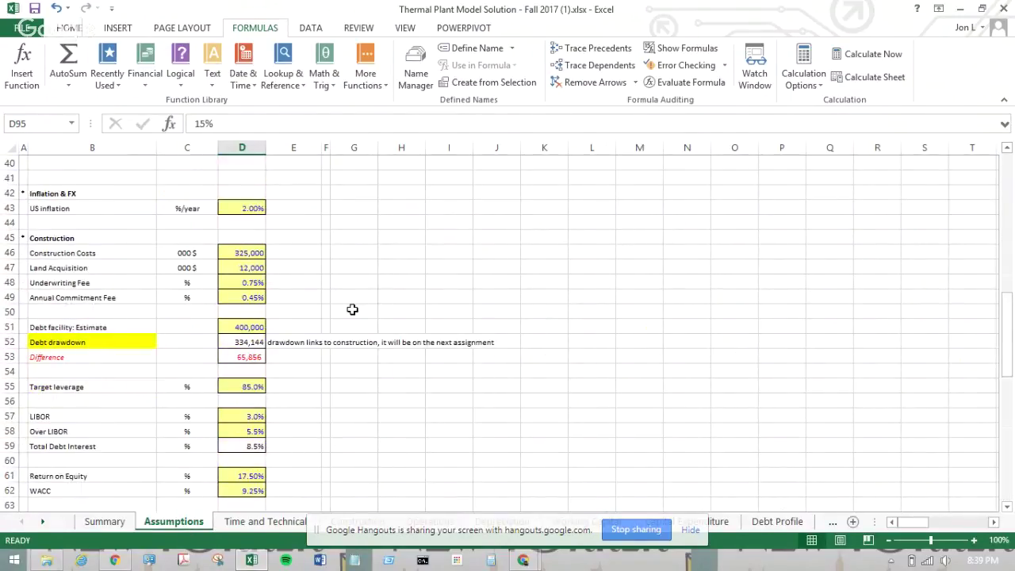
{"action": "left_click", "coordinate": [90, 327]}
{"action": "left_click", "coordinate": [258, 327]}
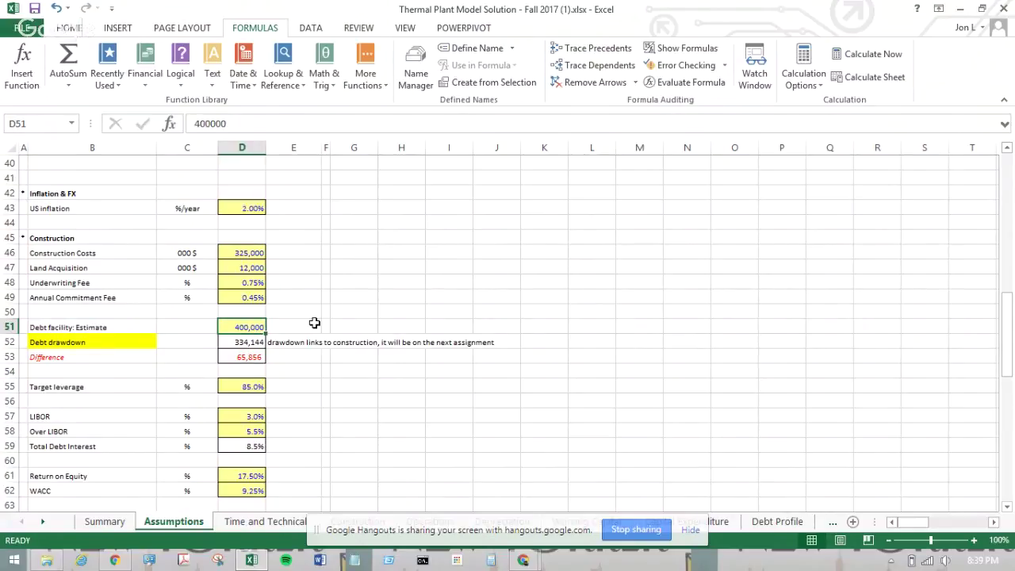
{"action": "left_click", "coordinate": [314, 323]}
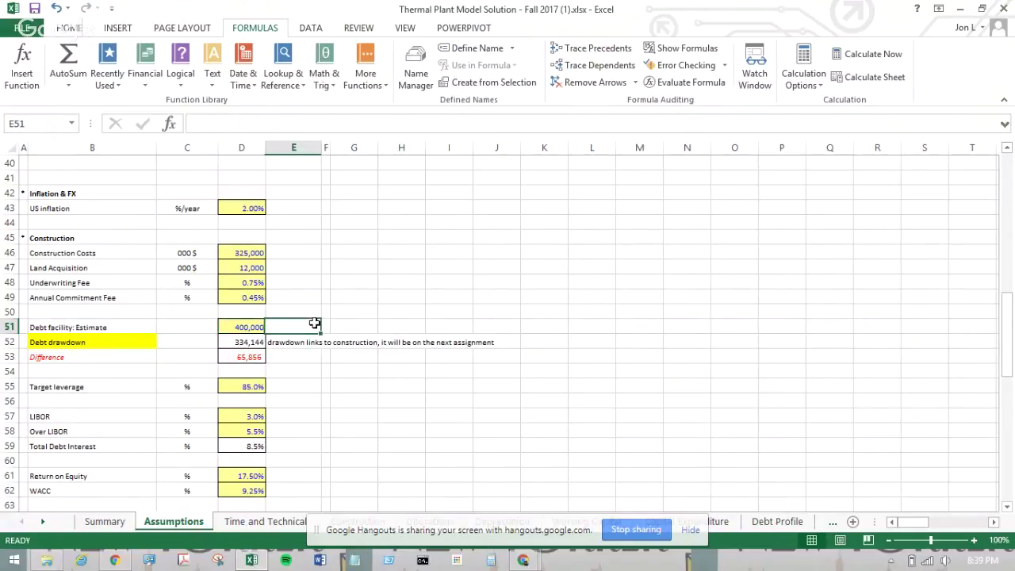
{"action": "left_click", "coordinate": [245, 340]}
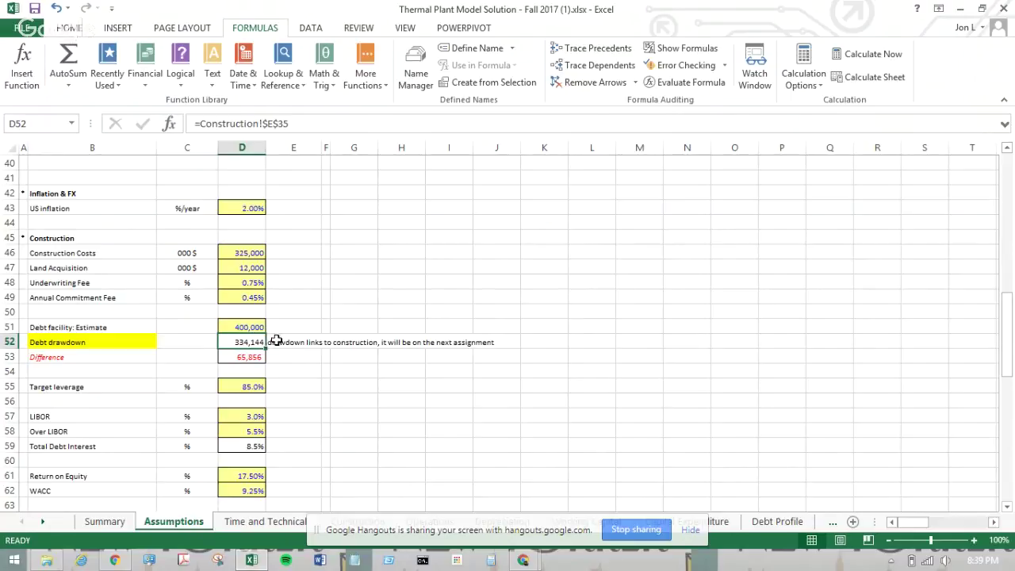
{"action": "left_click", "coordinate": [300, 361]}
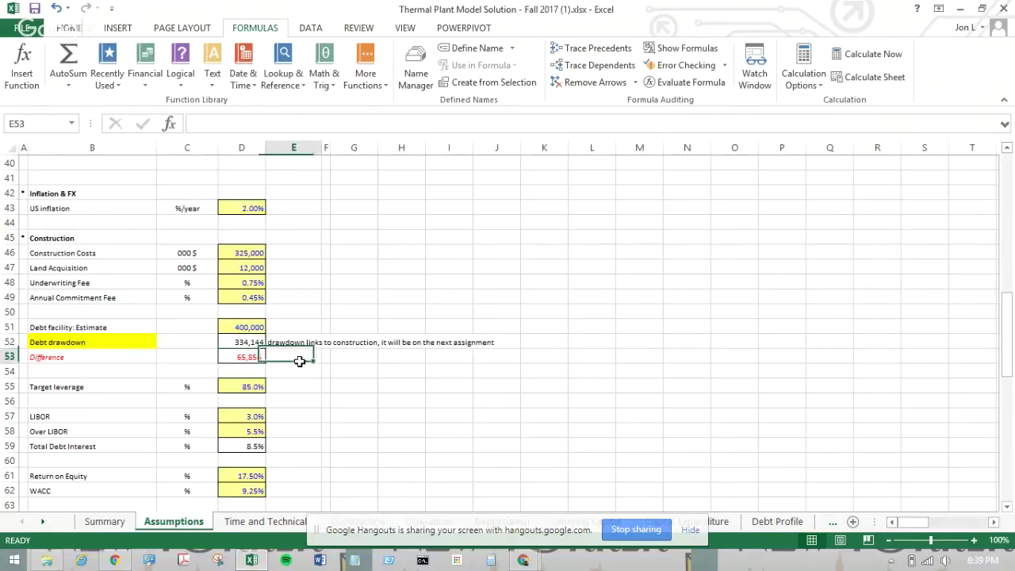
{"action": "left_click", "coordinate": [241, 361]}
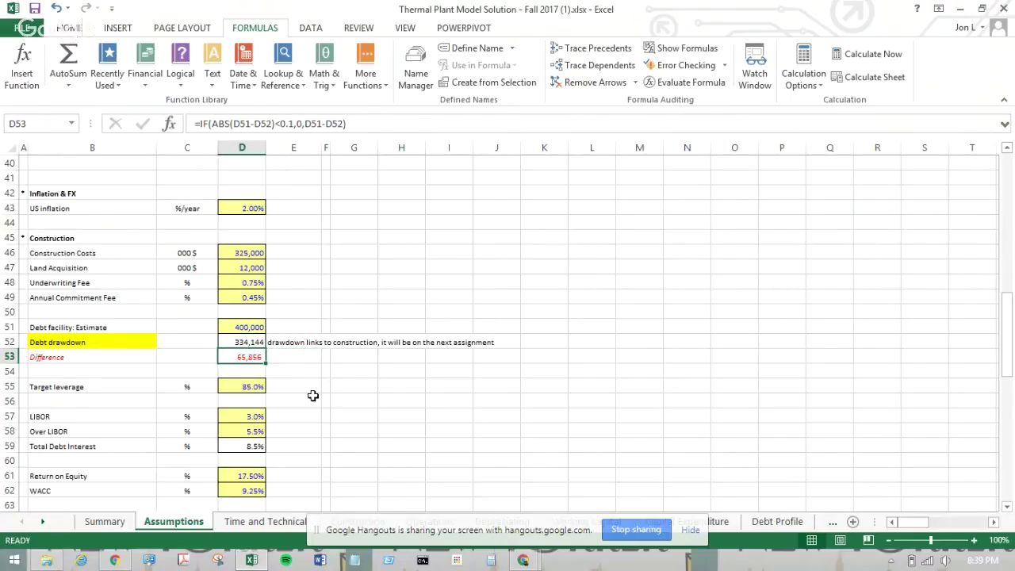
{"action": "scroll", "coordinate": [312, 394], "scroll_direction": "up", "scroll_amount": 5}
{"action": "scroll", "coordinate": [312, 394], "scroll_direction": "down", "scroll_amount": 12}
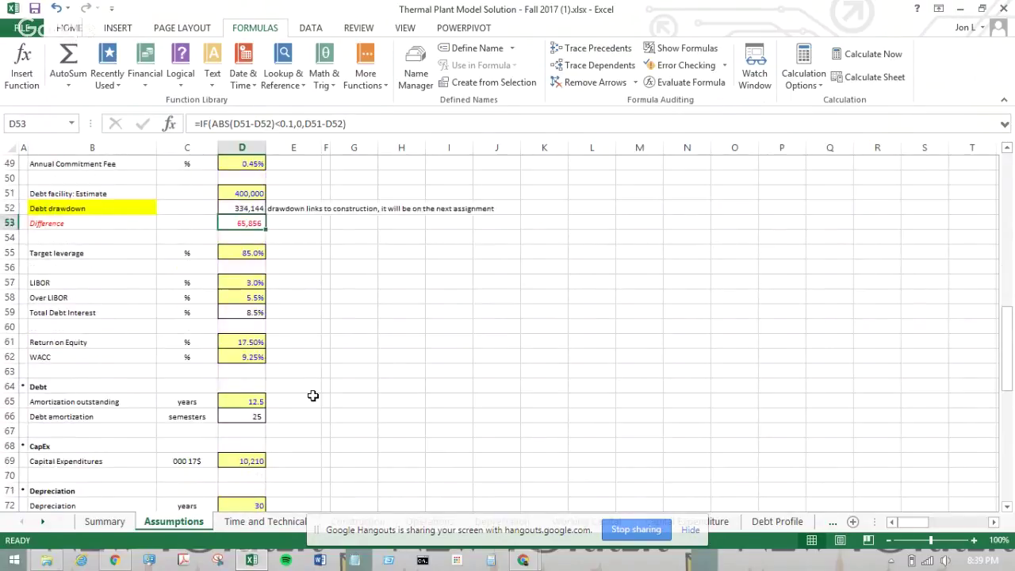
{"action": "left_click", "coordinate": [176, 281]}
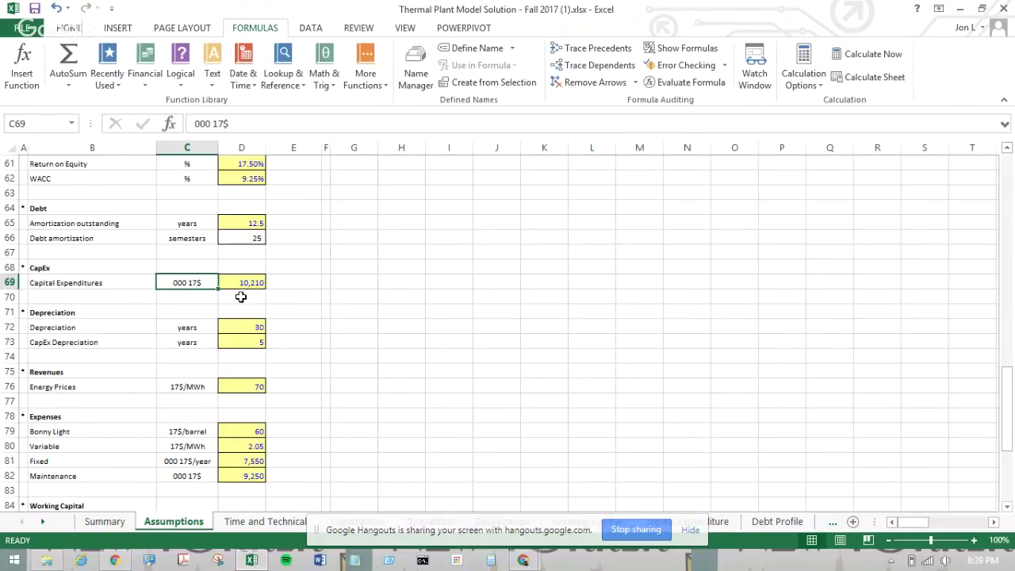
{"action": "left_click", "coordinate": [241, 297]}
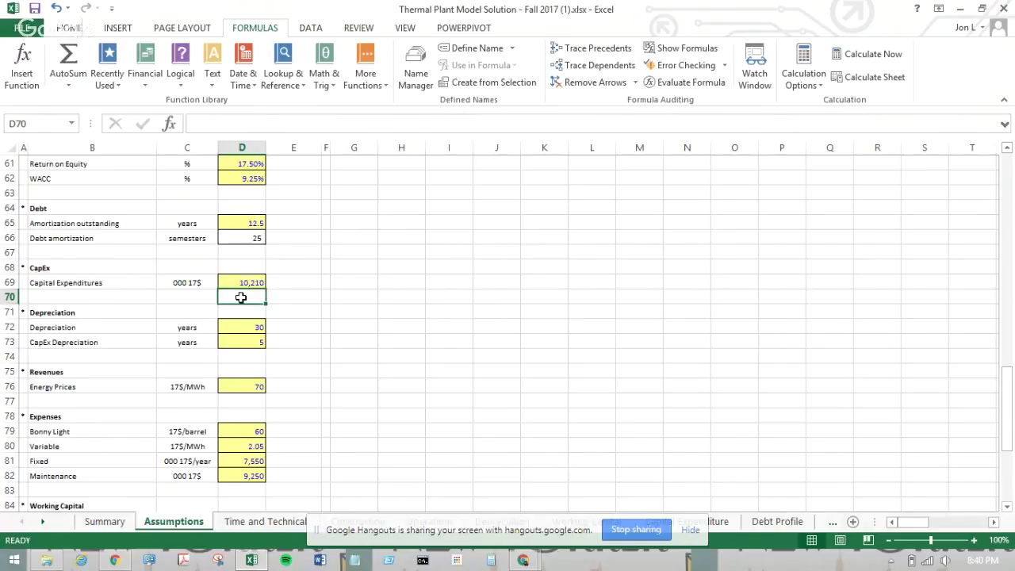
{"action": "scroll", "coordinate": [275, 393], "scroll_direction": "down", "scroll_amount": 1}
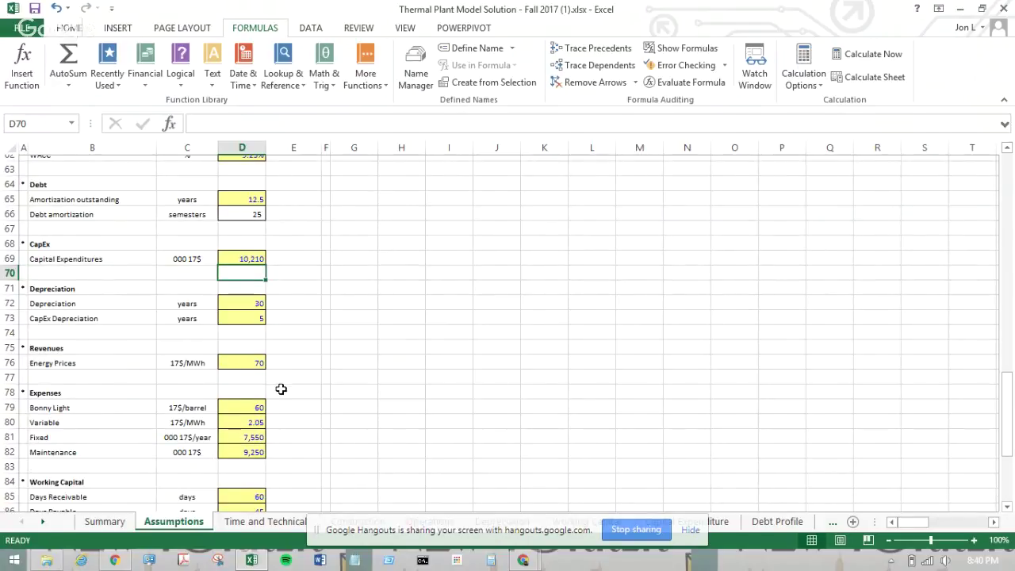
{"action": "scroll", "coordinate": [281, 388], "scroll_direction": "down", "scroll_amount": 9}
{"action": "scroll", "coordinate": [280, 388], "scroll_direction": "up", "scroll_amount": 8}
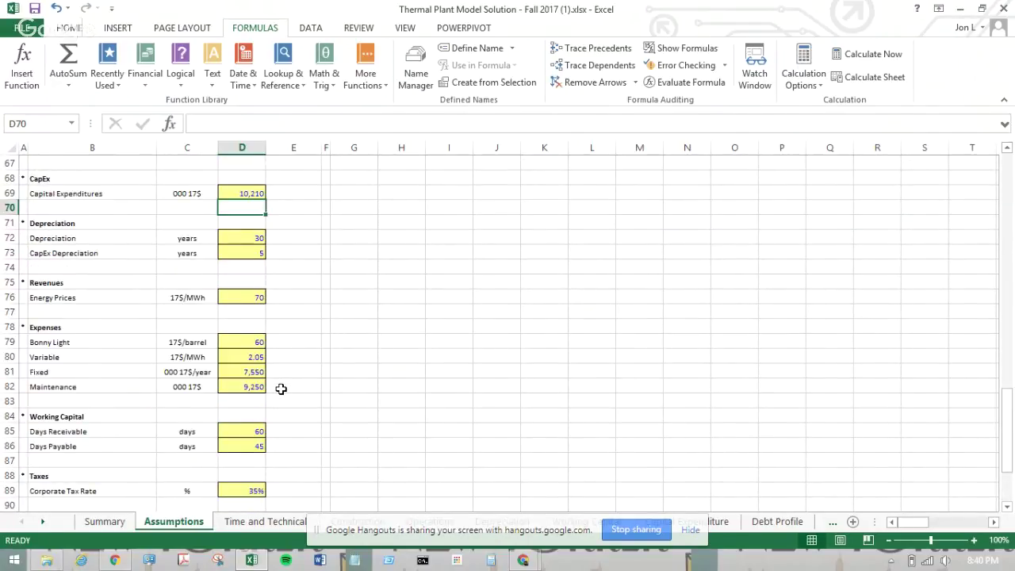
{"action": "scroll", "coordinate": [281, 388], "scroll_direction": "down", "scroll_amount": 7}
{"action": "left_click", "coordinate": [103, 267]}
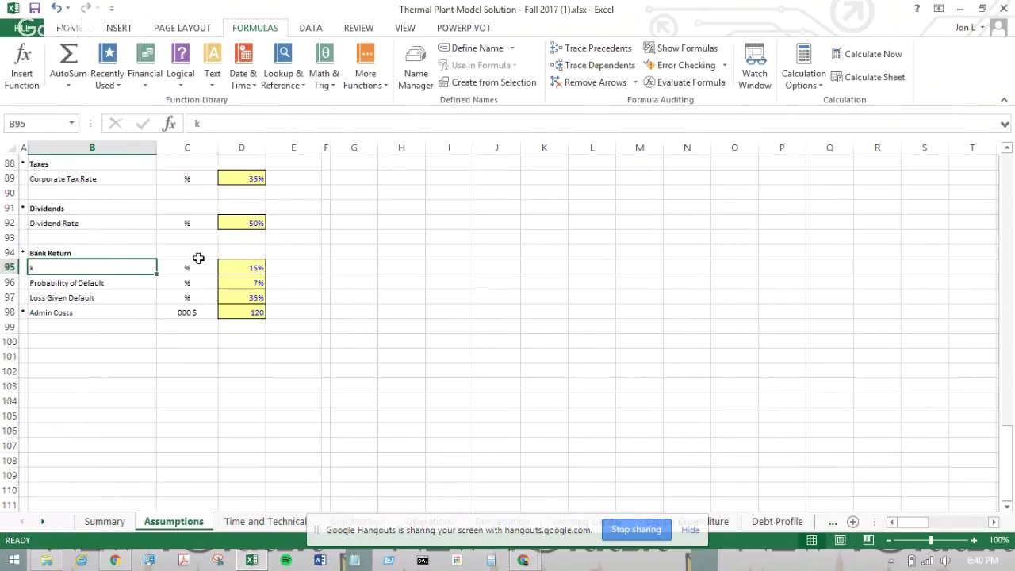
{"action": "left_click", "coordinate": [198, 257]}
{"action": "left_click", "coordinate": [234, 267]}
{"action": "left_click", "coordinate": [127, 266]}
{"action": "left_click", "coordinate": [255, 524]}
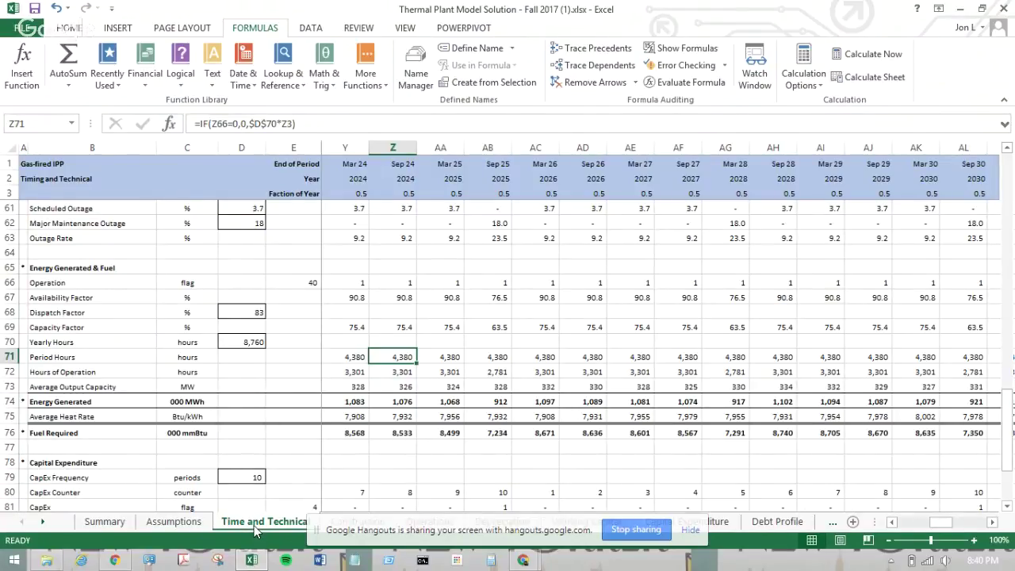
- Compare the Output Capacity BoP formula in AG37 with the end-of-period formula in AF39 and the average in AG38
{"action": "scroll", "coordinate": [415, 308], "scroll_direction": "up", "scroll_amount": 10}
{"action": "scroll", "coordinate": [743, 332], "scroll_direction": "up", "scroll_amount": 1}
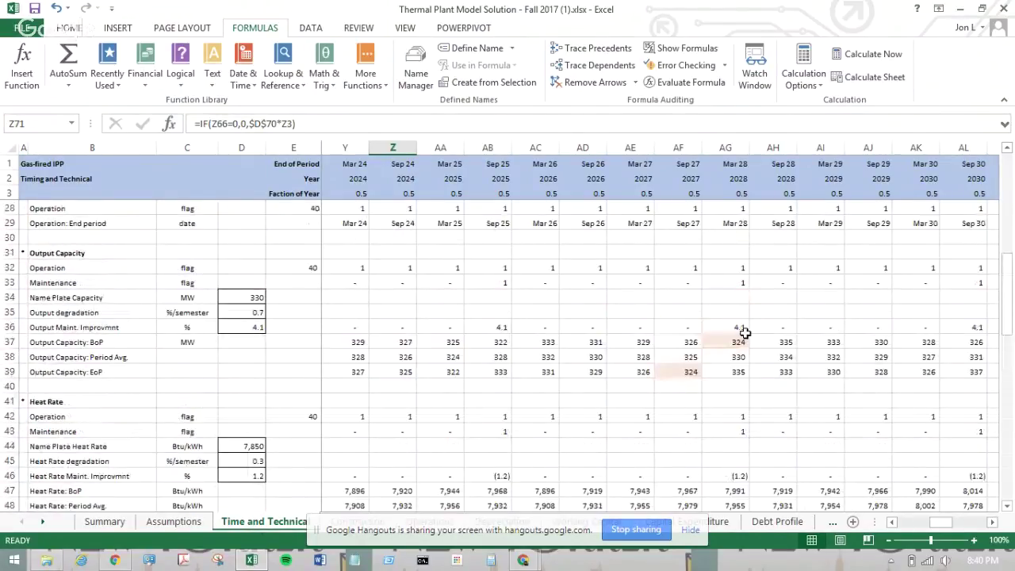
{"action": "left_click", "coordinate": [736, 337]}
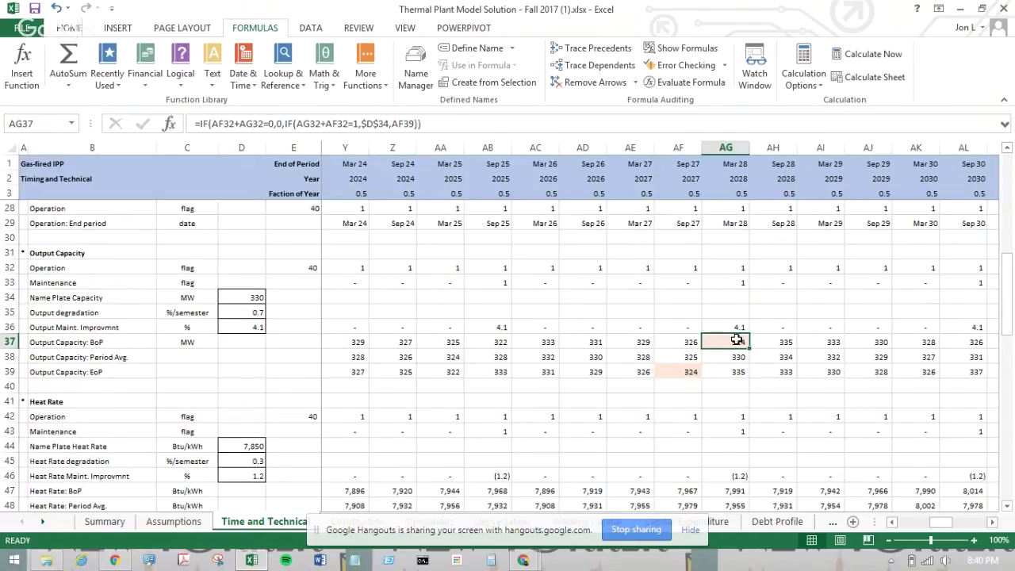
{"action": "left_click", "coordinate": [690, 371]}
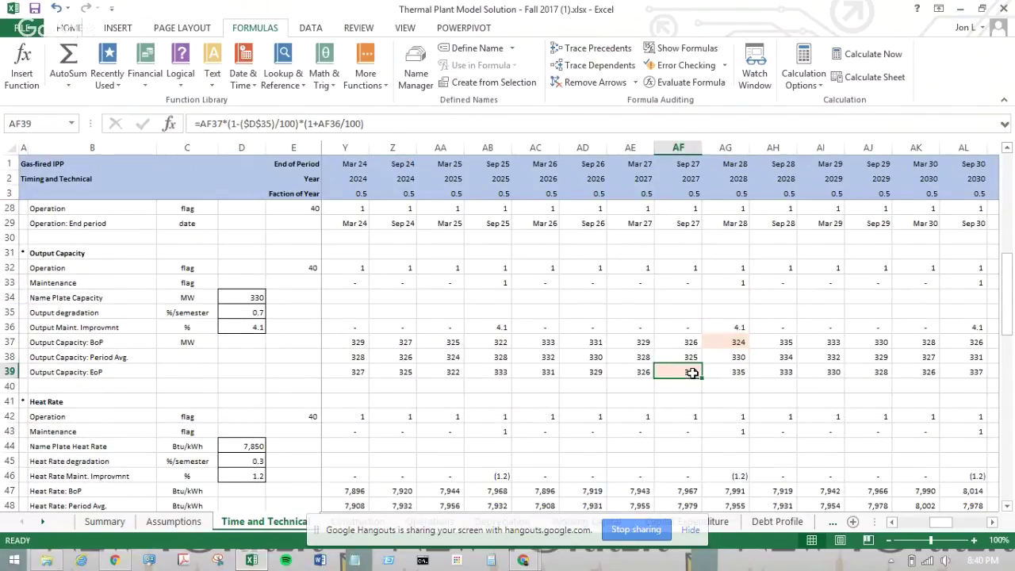
{"action": "left_click", "coordinate": [718, 351]}
{"action": "left_click", "coordinate": [723, 341]}
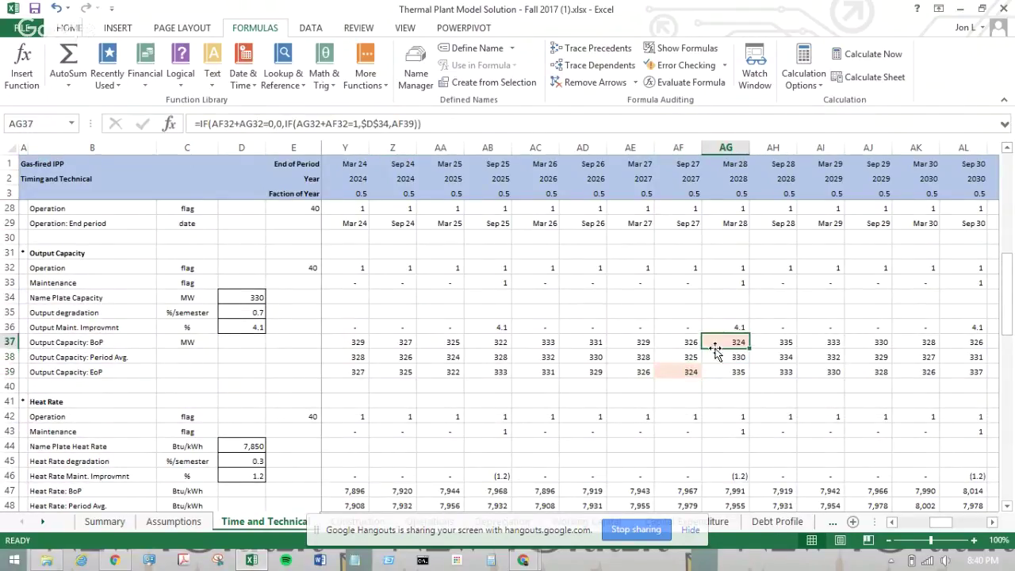
{"action": "left_click", "coordinate": [678, 373]}
{"action": "left_click", "coordinate": [716, 342]}
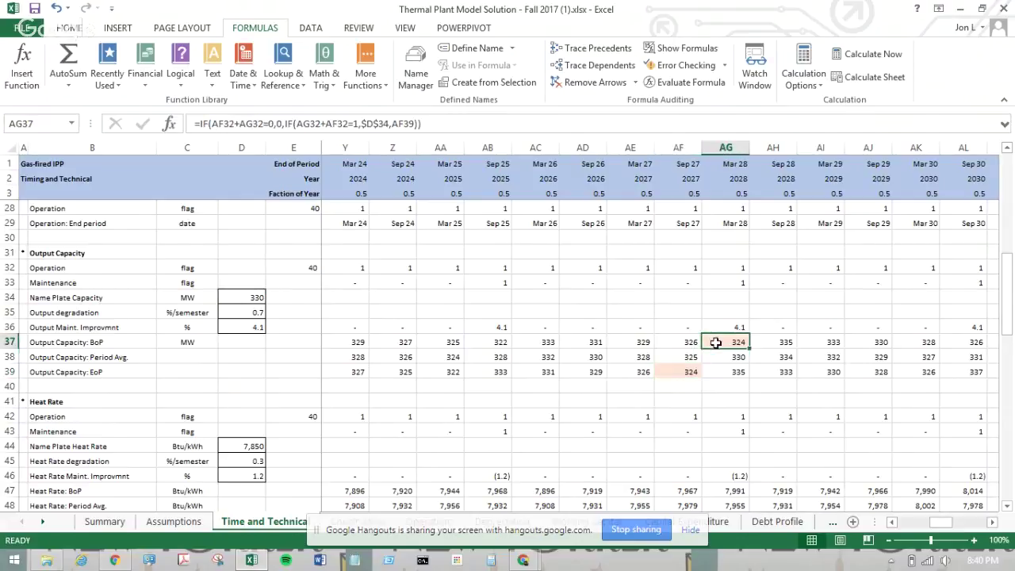
{"action": "left_click", "coordinate": [678, 372]}
- Review the AG36 maintenance improvement and the AG39 end-of-period capacity formula's inputs, leaving it unchanged
{"action": "left_click", "coordinate": [723, 328]}
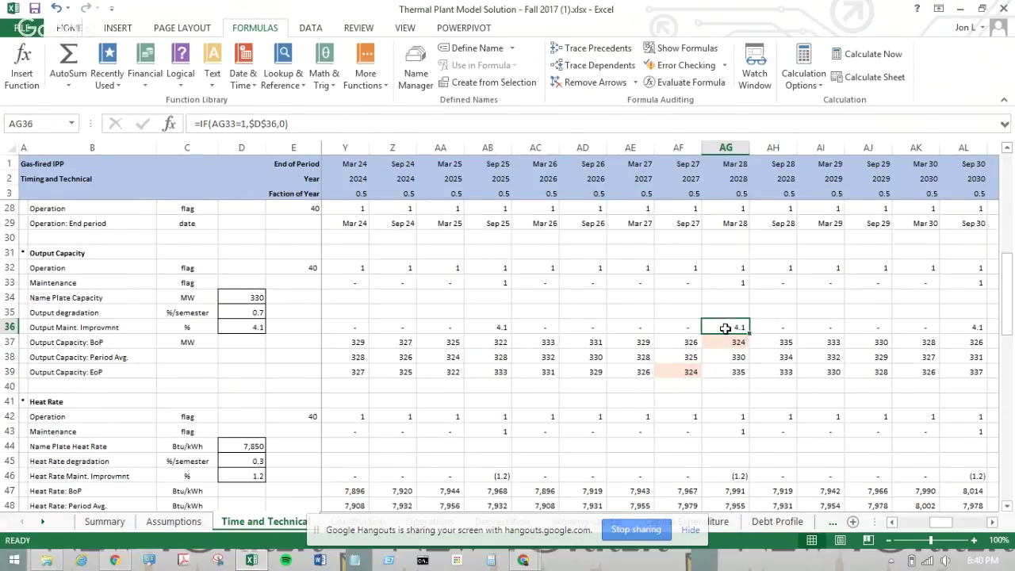
{"action": "left_click", "coordinate": [721, 371]}
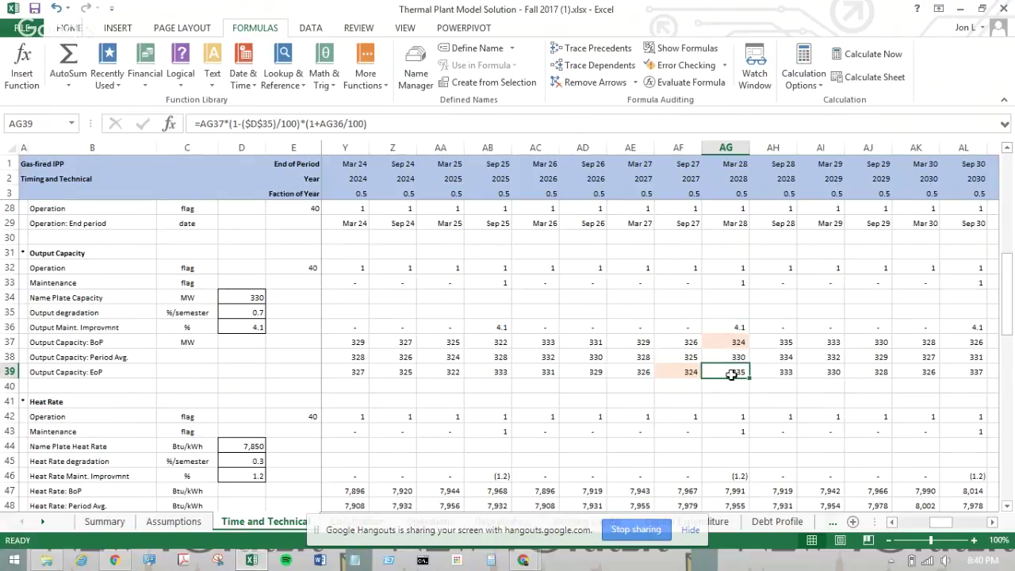
{"action": "double_click", "coordinate": [735, 374]}
{"action": "key", "text": "Escape"}
{"action": "left_click", "coordinate": [727, 387]}
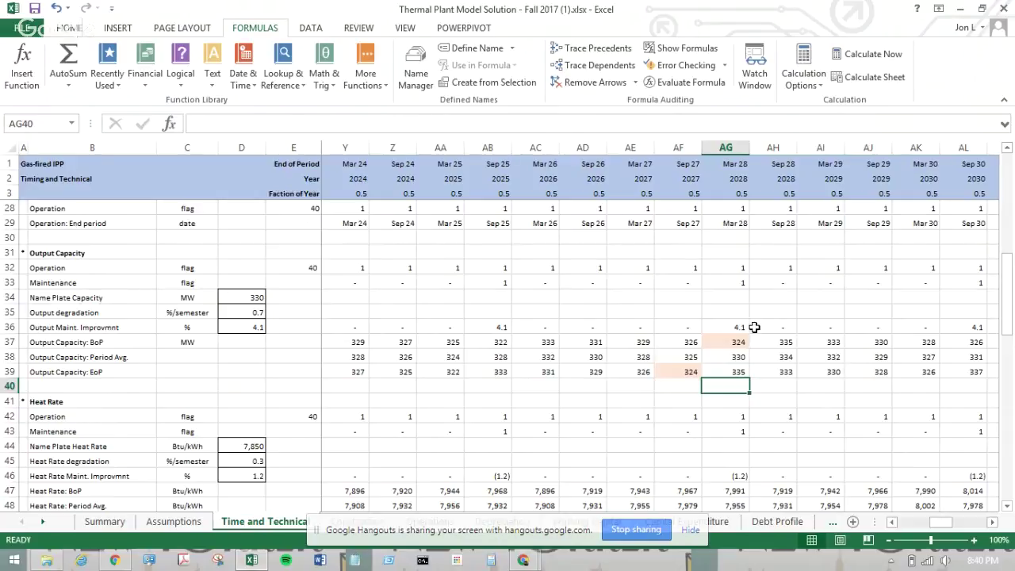
{"action": "left_click", "coordinate": [731, 341]}
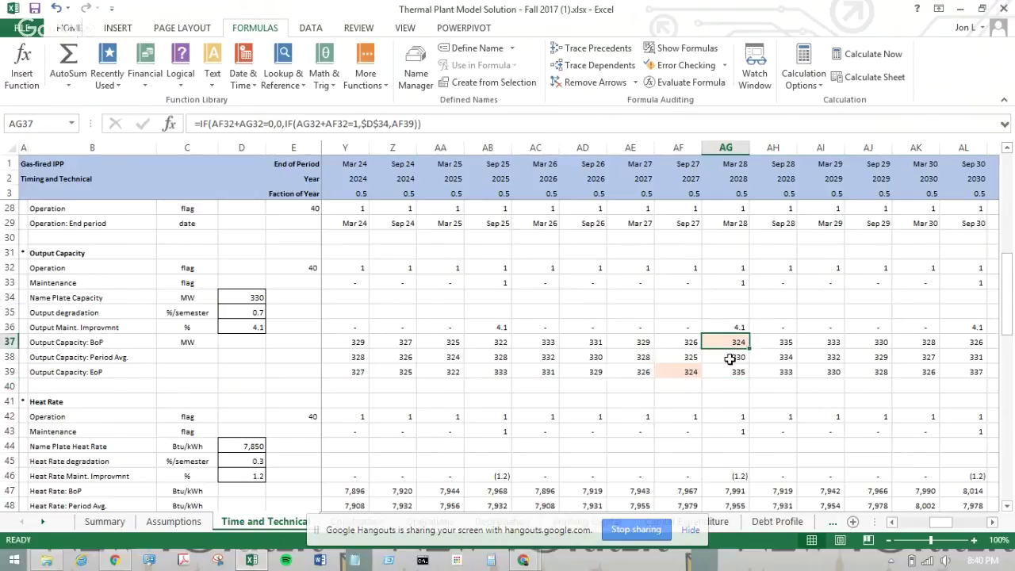
{"action": "left_click", "coordinate": [736, 369]}
{"action": "left_click", "coordinate": [737, 355]}
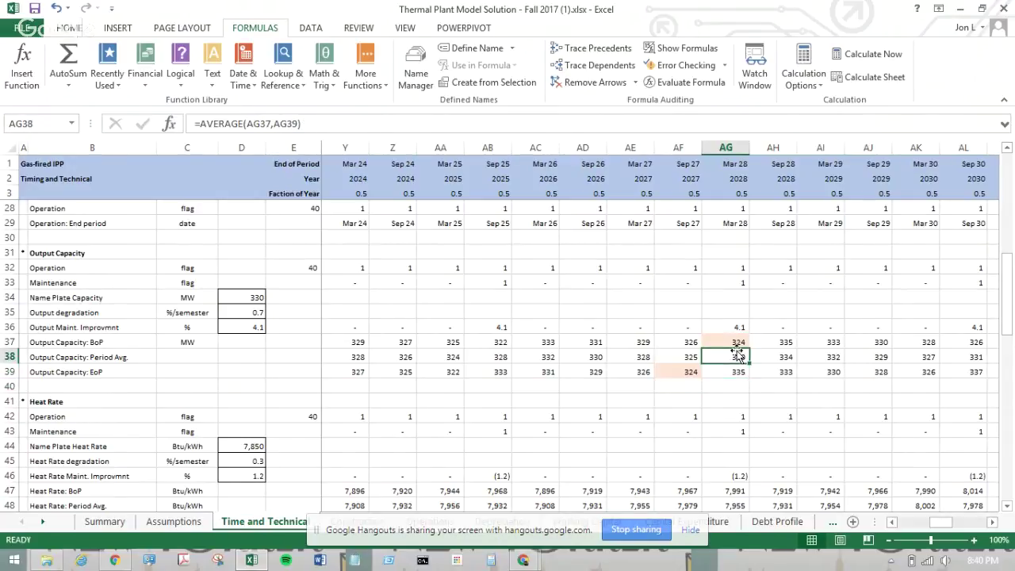
- Inspect the Heat Rate Maint. Improvement formula in AG46
{"action": "left_click", "coordinate": [736, 396]}
{"action": "scroll", "coordinate": [733, 395], "scroll_direction": "up", "scroll_amount": 1}
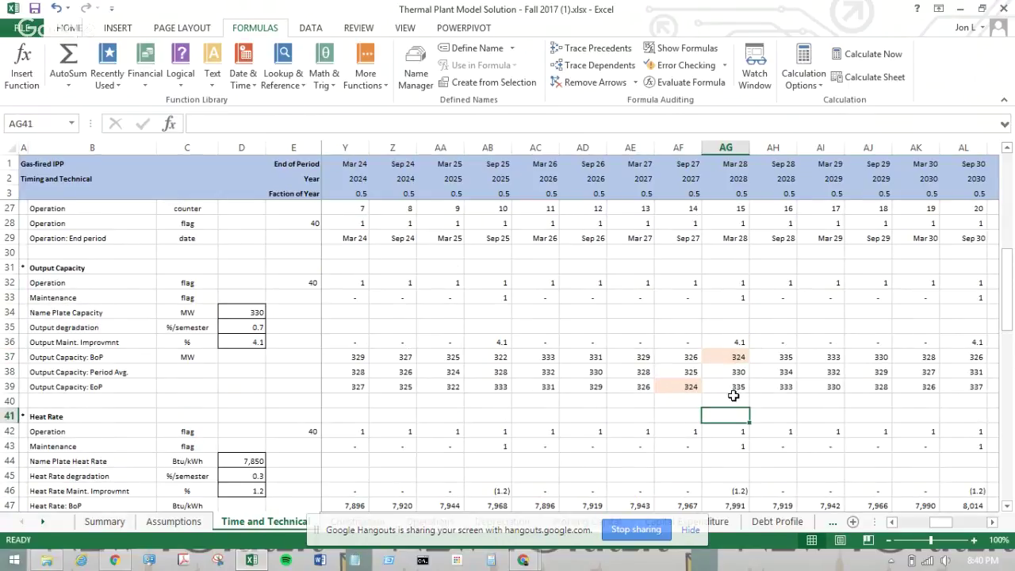
{"action": "scroll", "coordinate": [733, 395], "scroll_direction": "down", "scroll_amount": 3}
{"action": "left_click", "coordinate": [737, 339]}
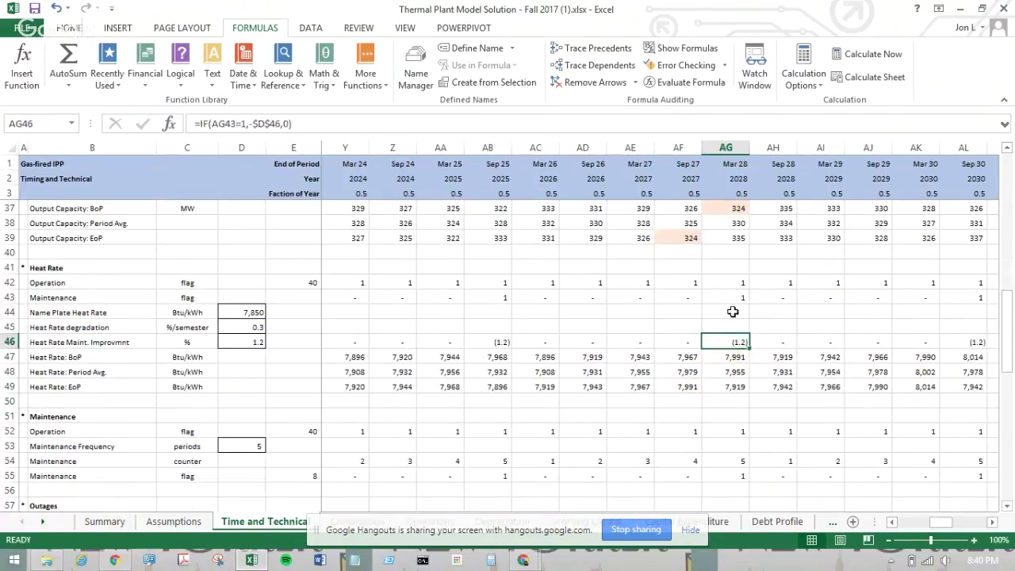
{"action": "left_click", "coordinate": [730, 310]}
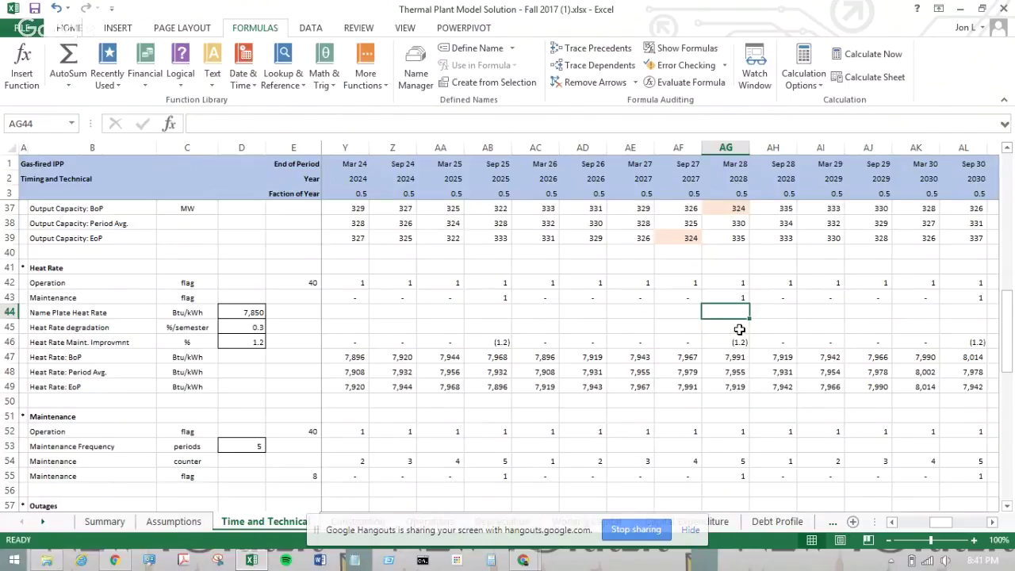
{"action": "scroll", "coordinate": [739, 329], "scroll_direction": "down", "scroll_amount": 4}
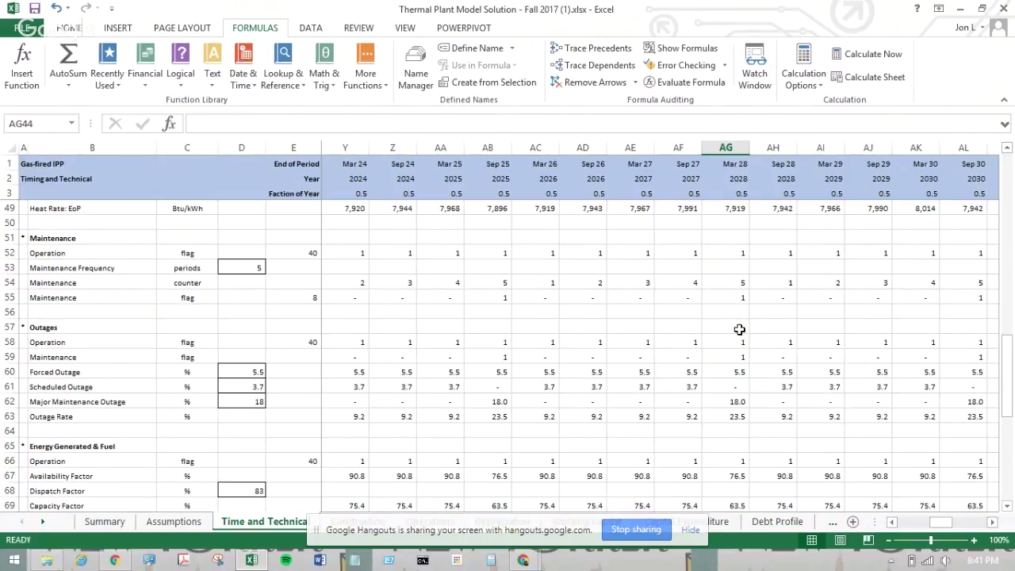
{"action": "scroll", "coordinate": [739, 329], "scroll_direction": "down", "scroll_amount": 6}
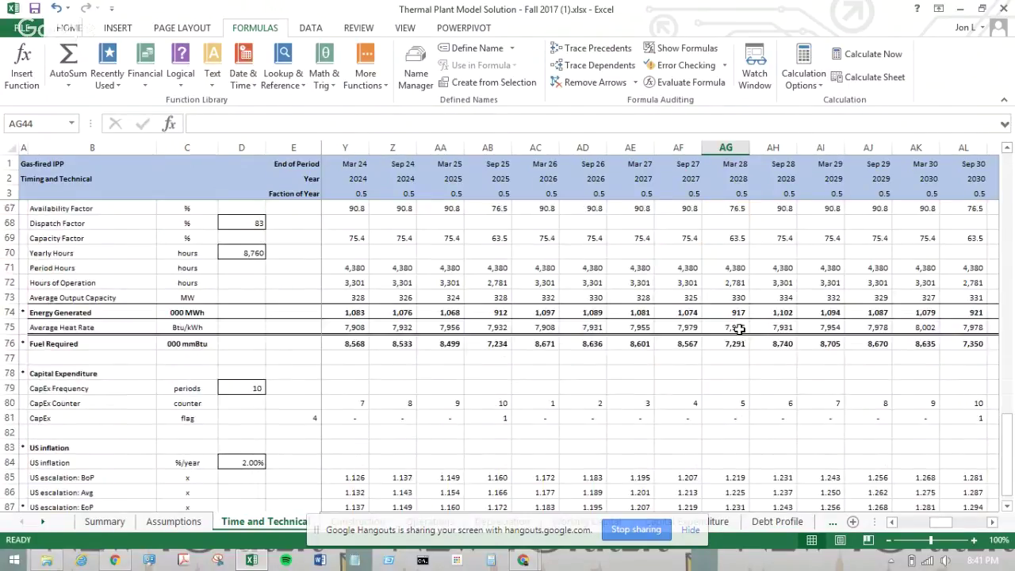
{"action": "scroll", "coordinate": [738, 329], "scroll_direction": "up", "scroll_amount": 13}
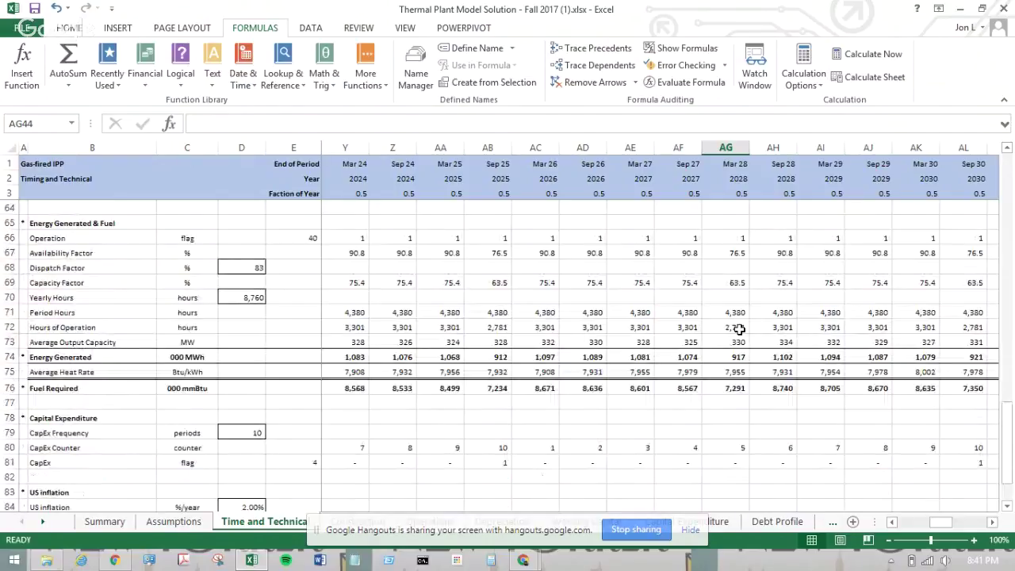
{"action": "scroll", "coordinate": [739, 329], "scroll_direction": "up", "scroll_amount": 2}
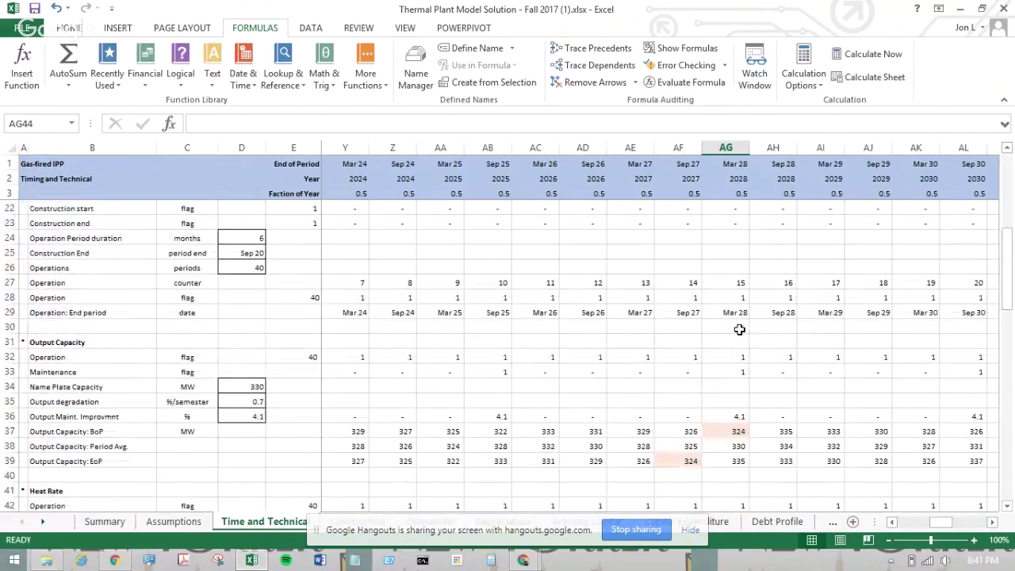
{"action": "scroll", "coordinate": [739, 329], "scroll_direction": "down", "scroll_amount": 1}
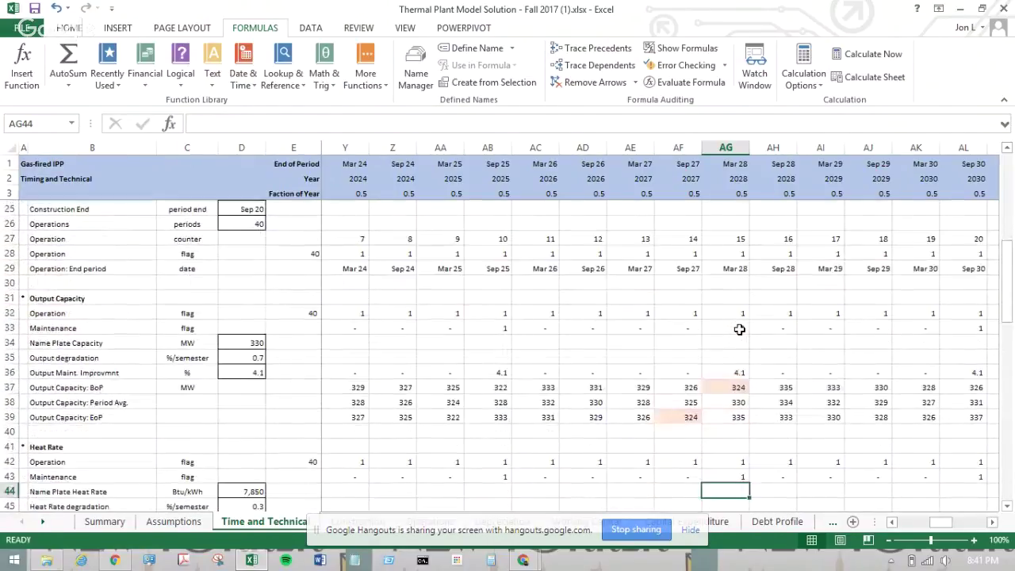
{"action": "left_click", "coordinate": [252, 341]}
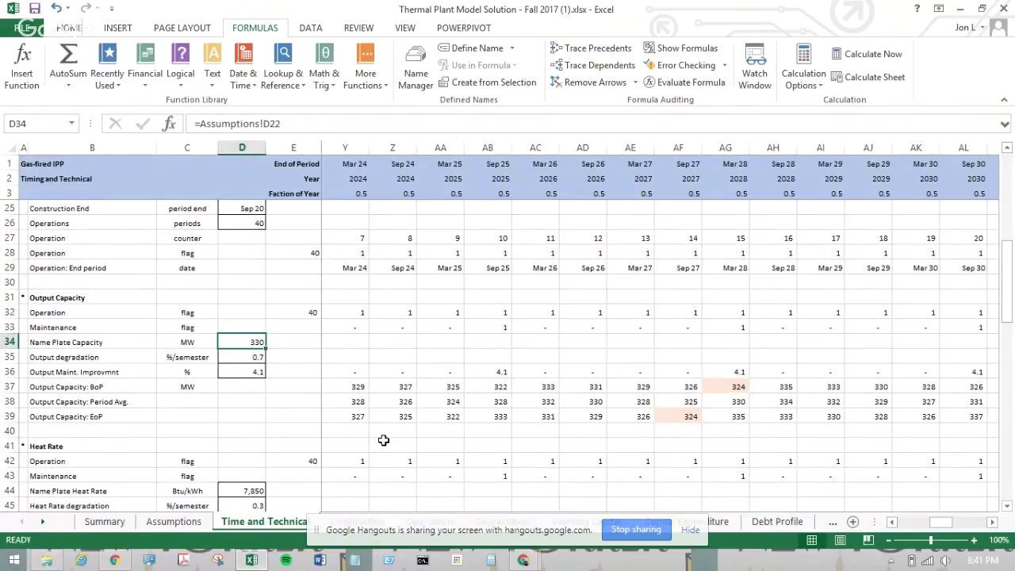
{"action": "scroll", "coordinate": [383, 440], "scroll_direction": "left", "scroll_amount": 3}
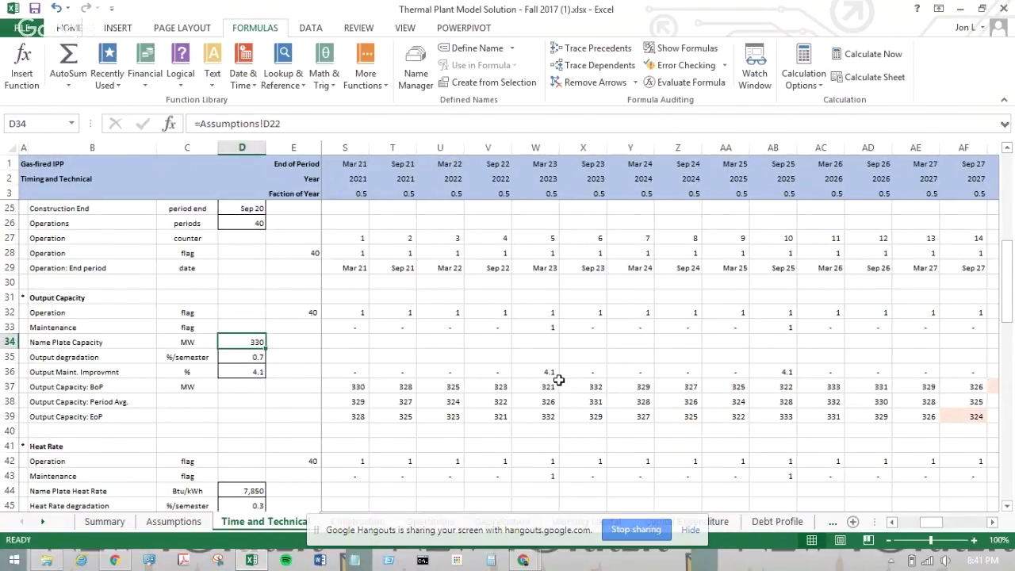
{"action": "left_click", "coordinate": [555, 371]}
{"action": "left_click", "coordinate": [555, 360]}
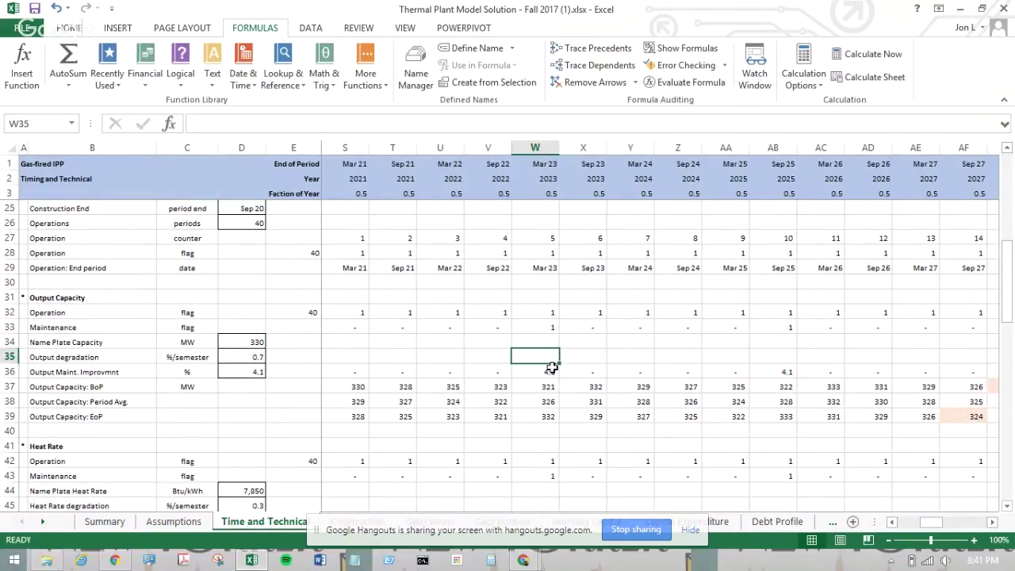
{"action": "left_click", "coordinate": [549, 369]}
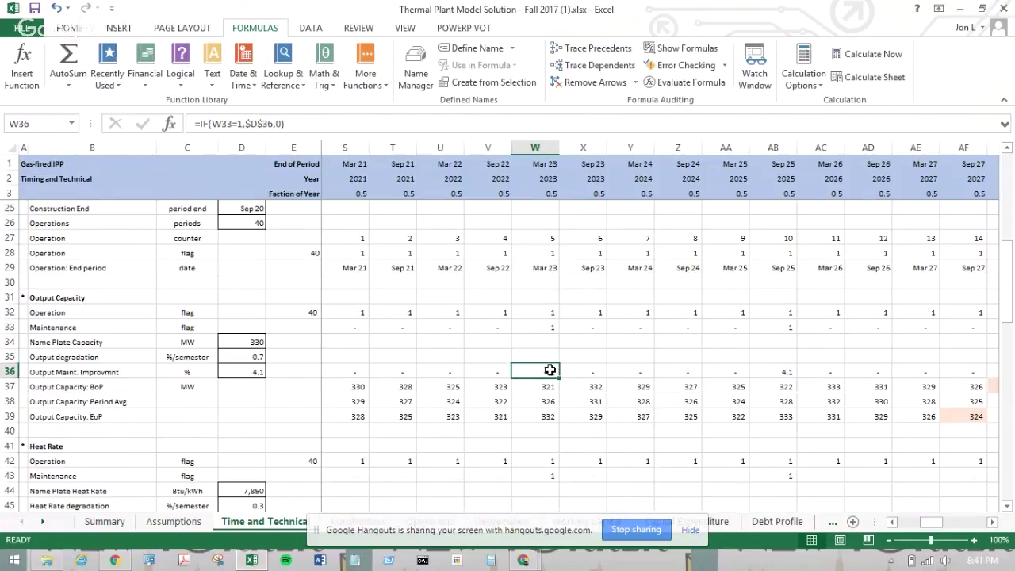
{"action": "left_click", "coordinate": [561, 352]}
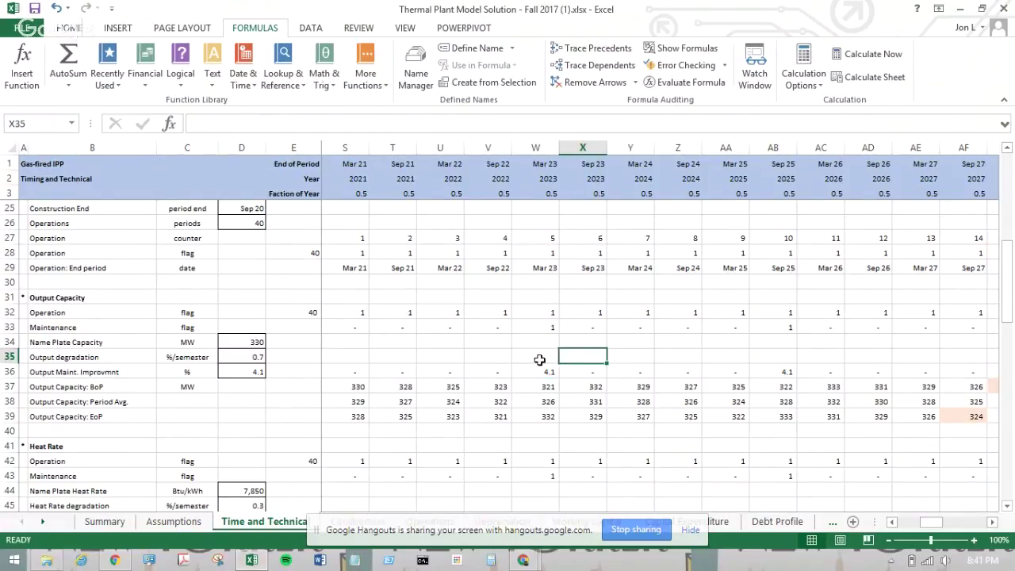
{"action": "left_click", "coordinate": [537, 370]}
{"action": "left_click", "coordinate": [788, 372]}
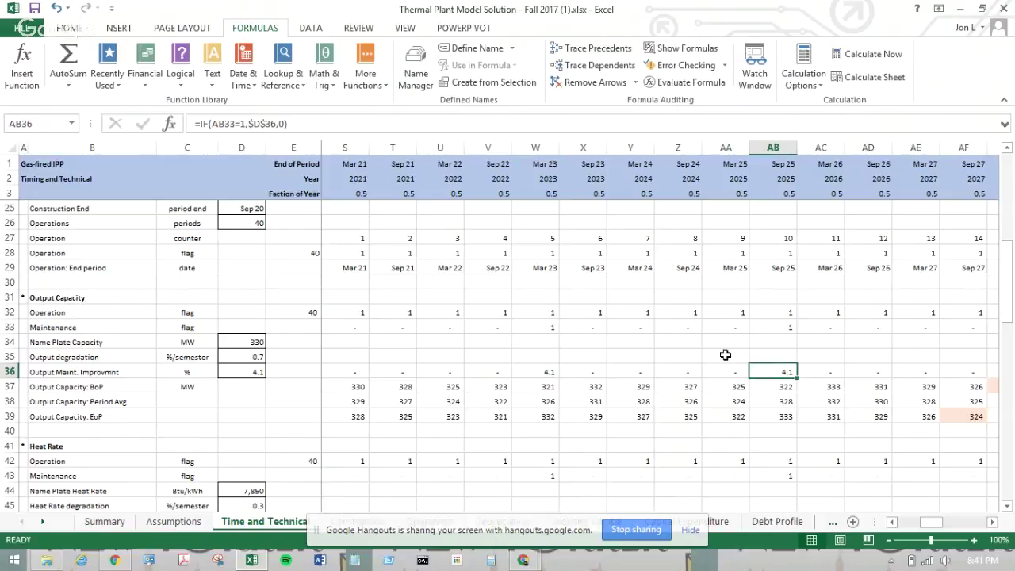
{"action": "left_click", "coordinate": [541, 416]}
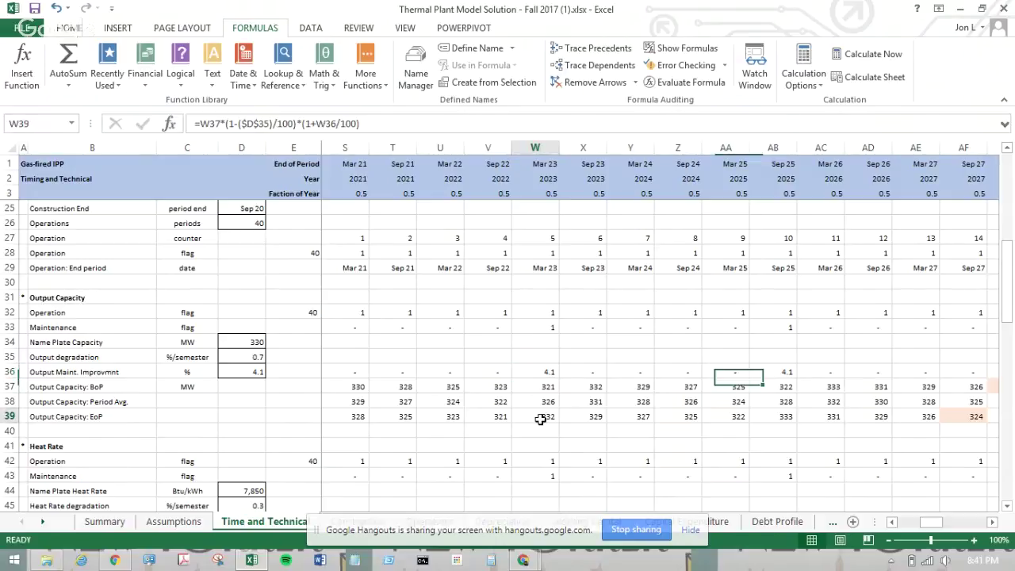
{"action": "left_click", "coordinate": [627, 347]}
{"action": "scroll", "coordinate": [627, 349], "scroll_direction": "up", "scroll_amount": 3}
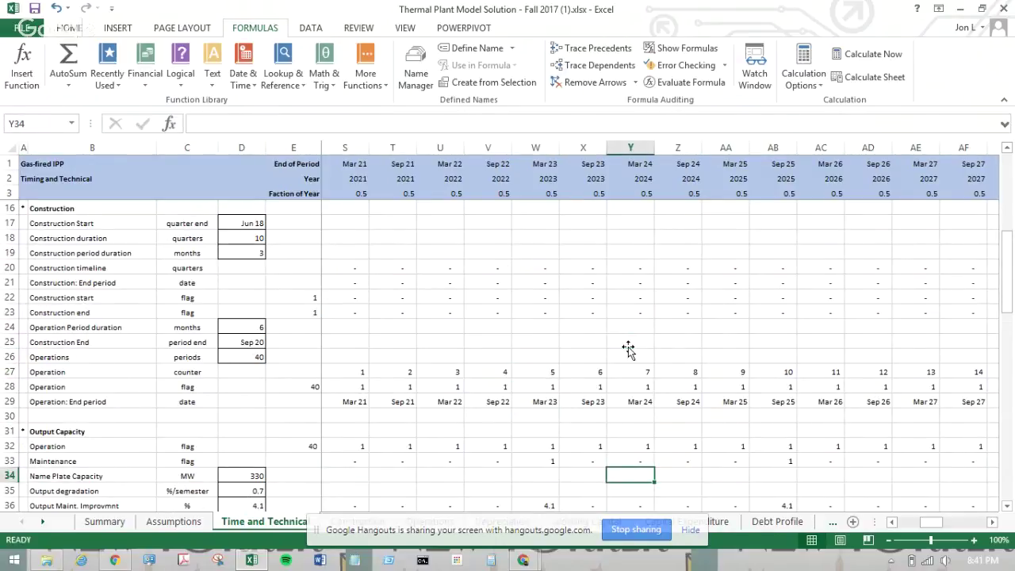
{"action": "scroll", "coordinate": [627, 349], "scroll_direction": "up", "scroll_amount": 4}
{"action": "scroll", "coordinate": [627, 349], "scroll_direction": "left", "scroll_amount": 3}
{"action": "scroll", "coordinate": [627, 349], "scroll_direction": "right", "scroll_amount": 5}
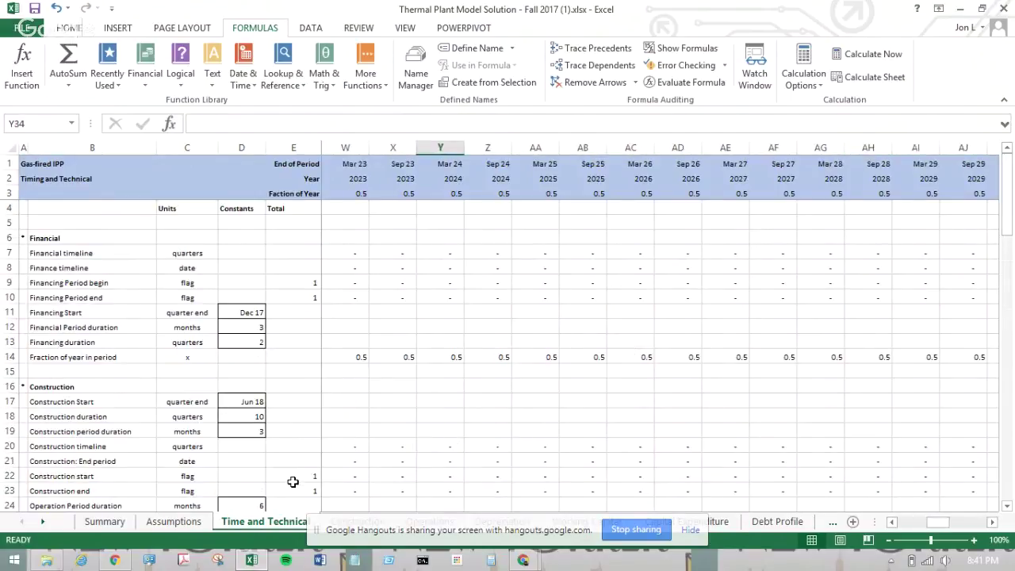
{"action": "scroll", "coordinate": [777, 452], "scroll_direction": "down", "scroll_amount": 20}
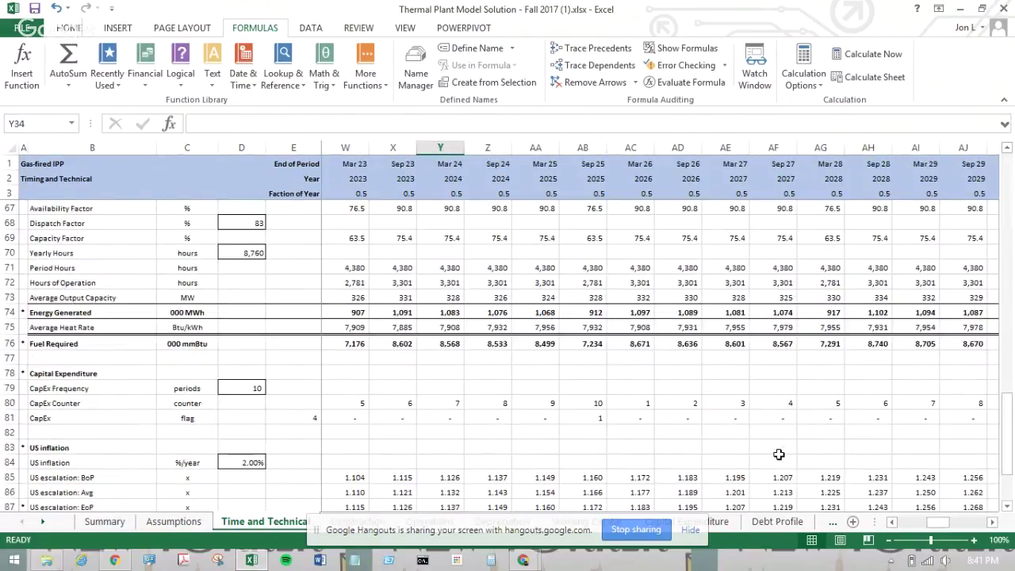
{"action": "scroll", "coordinate": [779, 454], "scroll_direction": "up", "scroll_amount": 6}
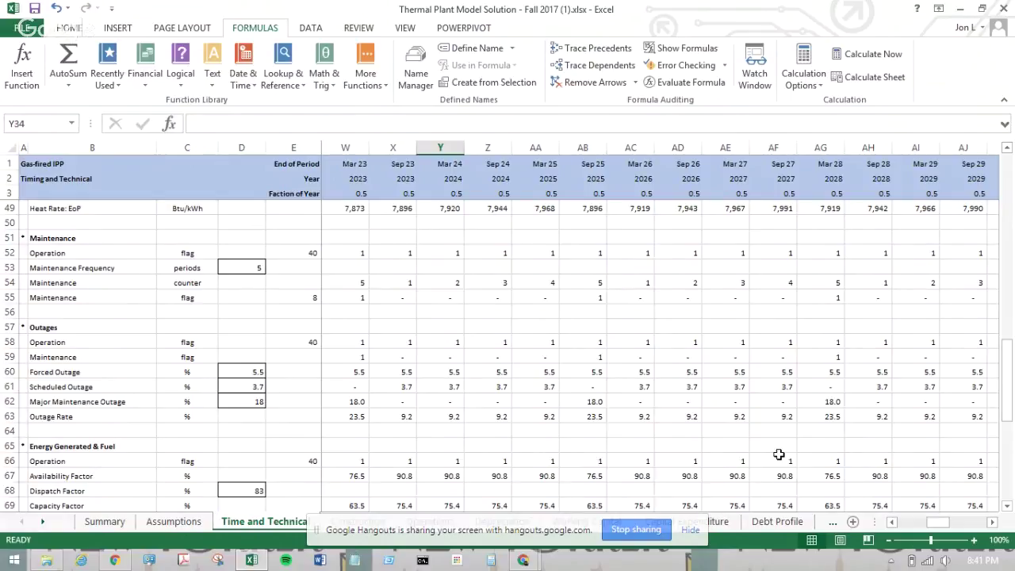
- Create a new blank workbook from the File menu
{"action": "left_click", "coordinate": [173, 521]}
{"action": "scroll", "coordinate": [265, 374], "scroll_direction": "up", "scroll_amount": 20}
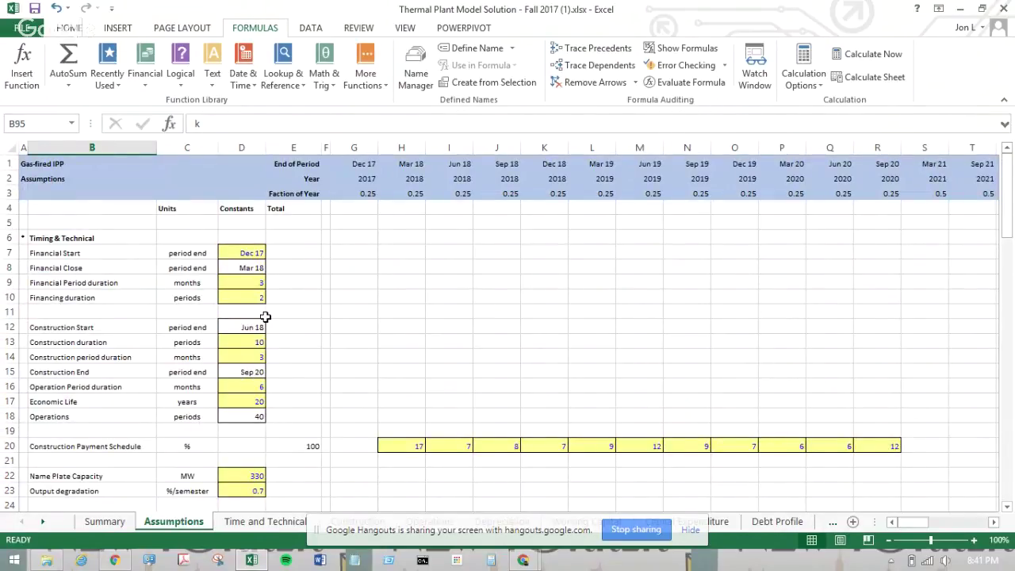
{"action": "left_click", "coordinate": [24, 27]}
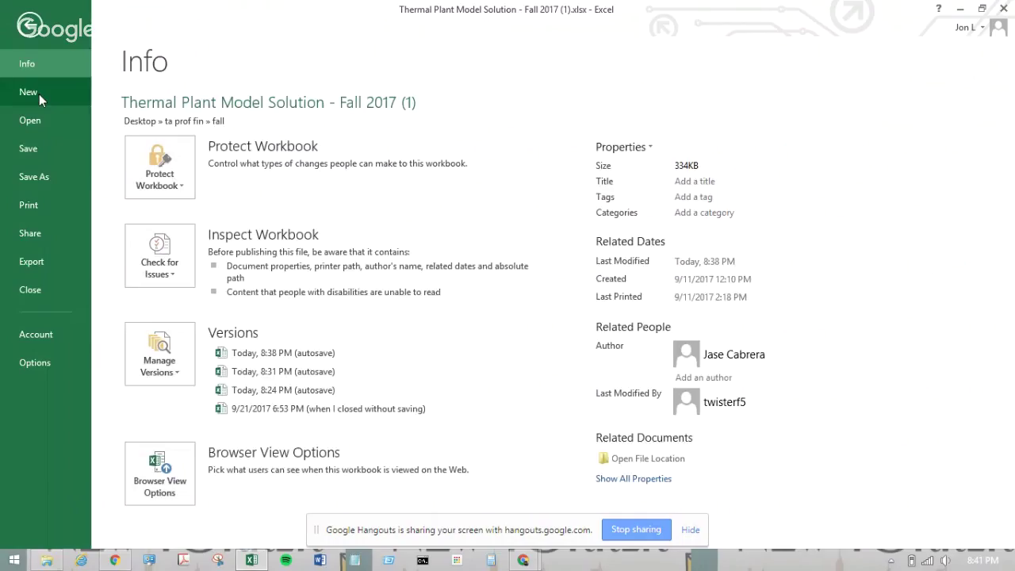
{"action": "left_click", "coordinate": [39, 93]}
{"action": "left_click", "coordinate": [220, 279]}
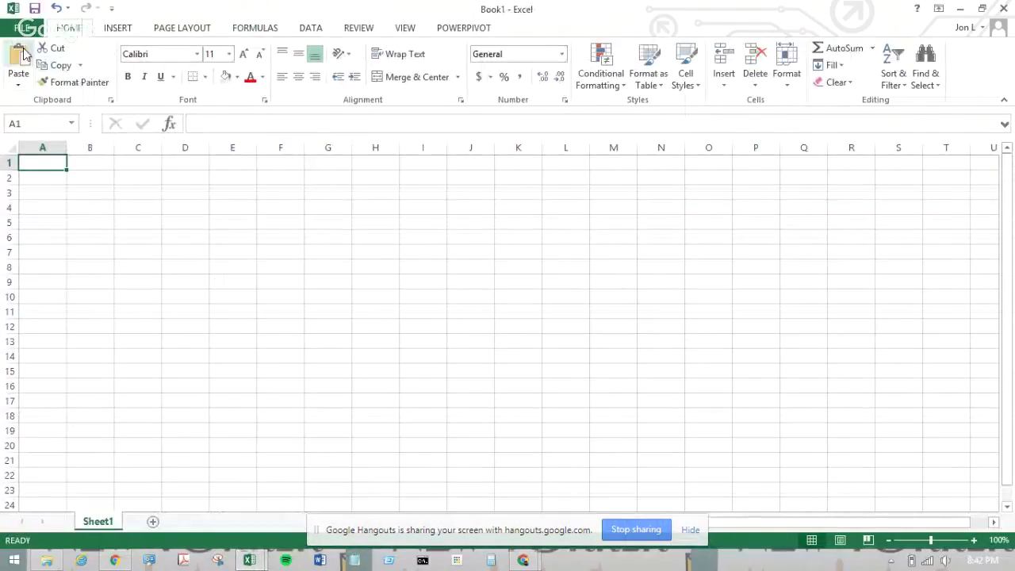
- Rename Book1's first sheet to Assumptions
{"action": "double_click", "coordinate": [99, 522]}
{"action": "type", "text": "Ass"}
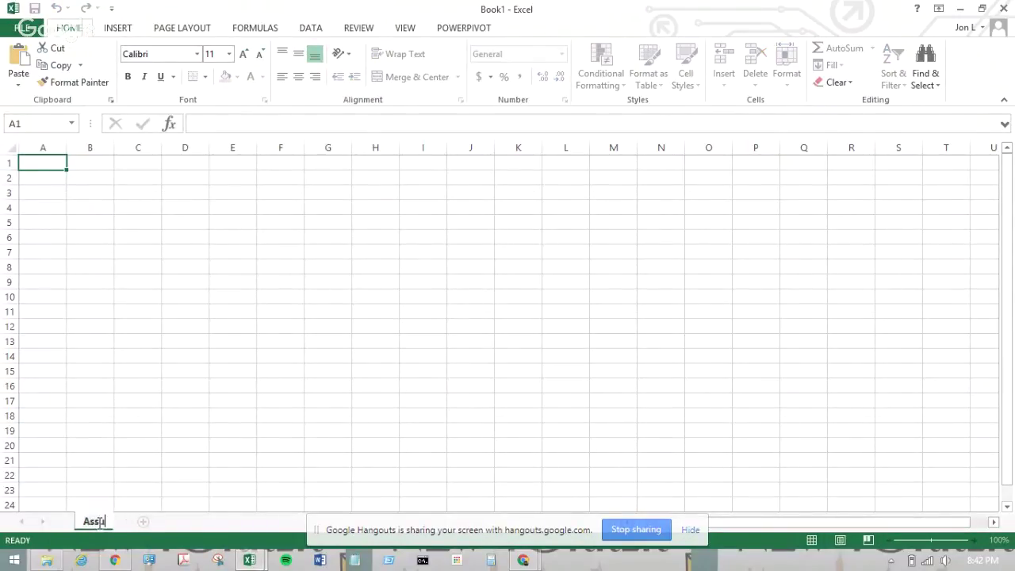
{"action": "type", "text": "umptions"}
{"action": "key", "text": "Return"}
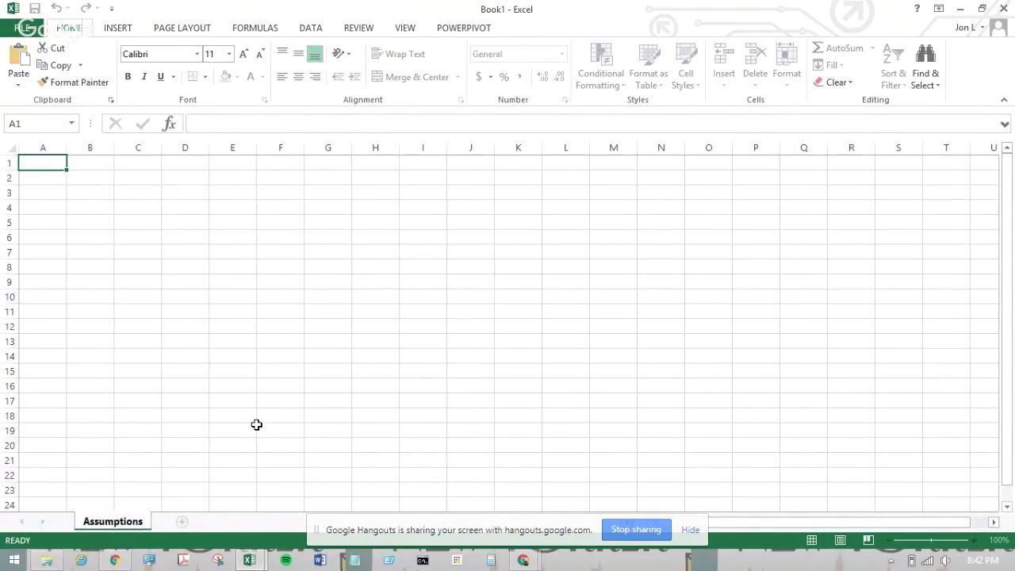
{"action": "left_click", "coordinate": [255, 424]}
- Add a second sheet named Time and Technical, matching the model's sheet name
{"action": "left_click", "coordinate": [182, 521]}
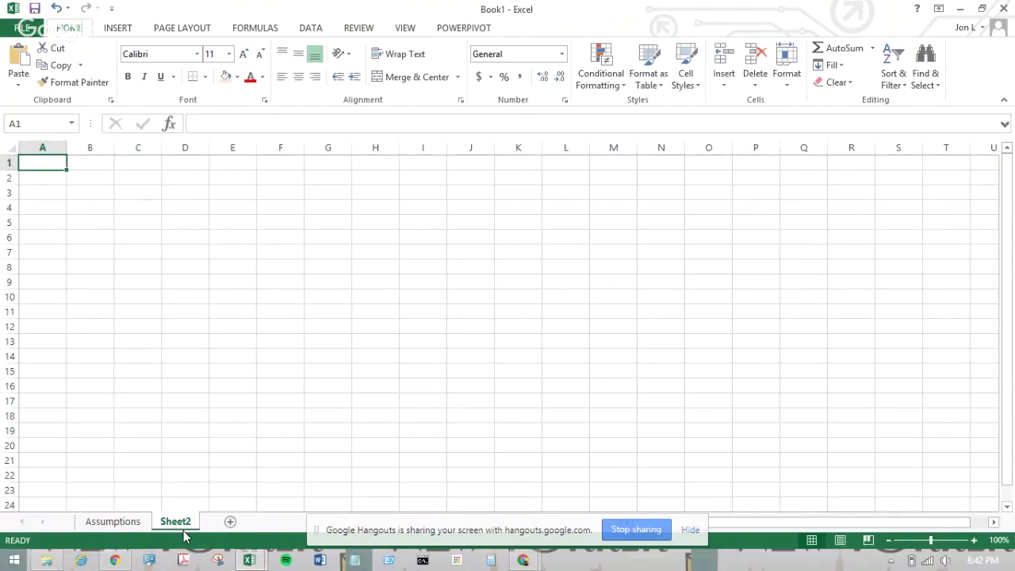
{"action": "key", "text": "alt+Tab"}
{"action": "left_click", "coordinate": [239, 523]}
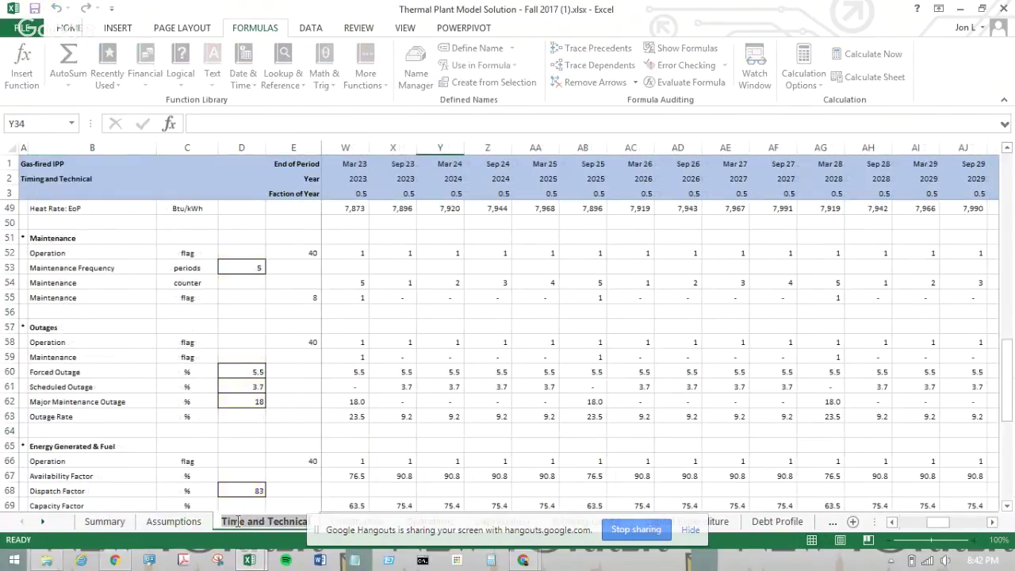
{"action": "key", "text": "alt+Tab"}
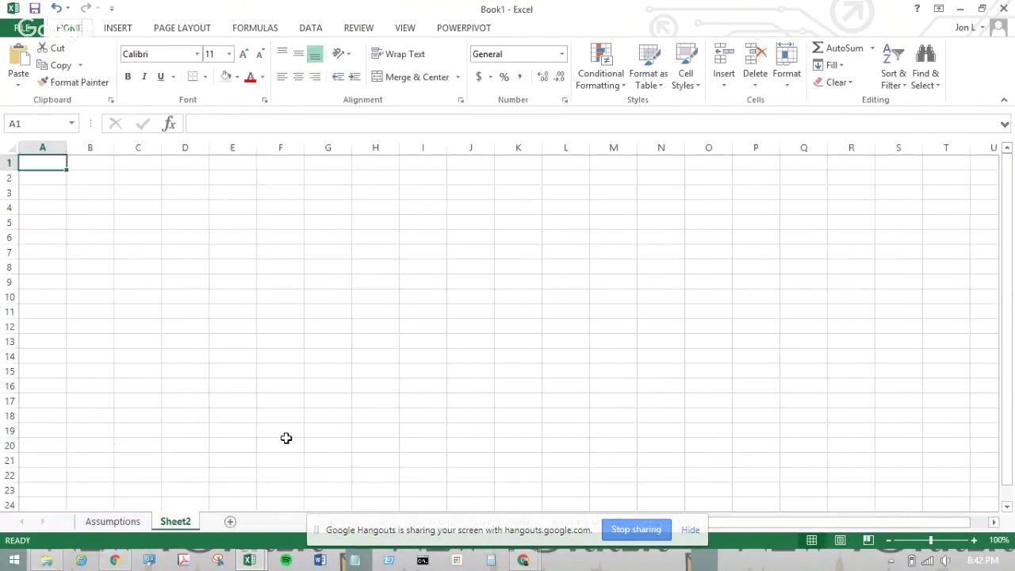
{"action": "double_click", "coordinate": [179, 525]}
{"action": "type", "text": "Time and Technical"}
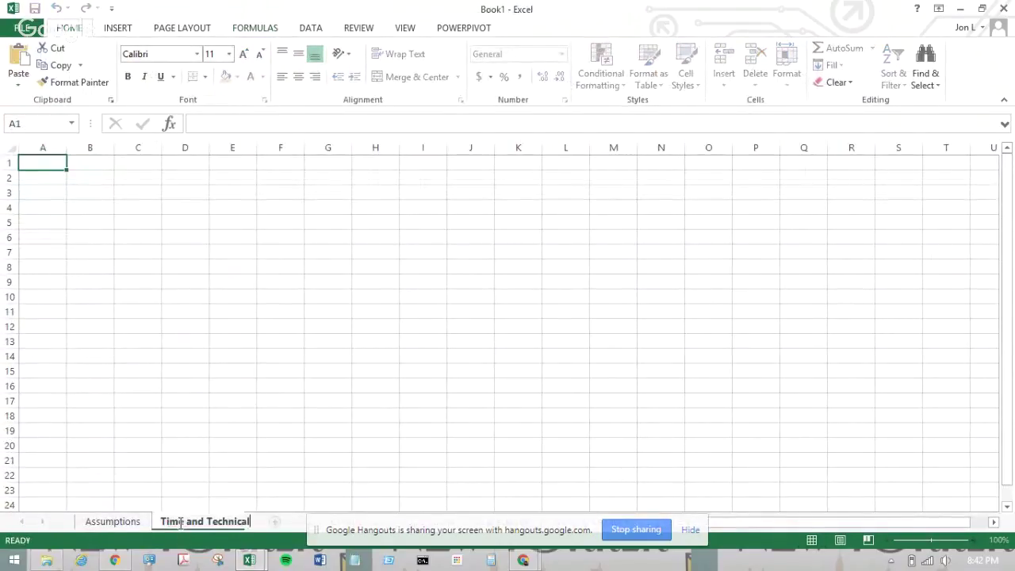
{"action": "left_click", "coordinate": [248, 419]}
{"action": "left_click", "coordinate": [142, 520]}
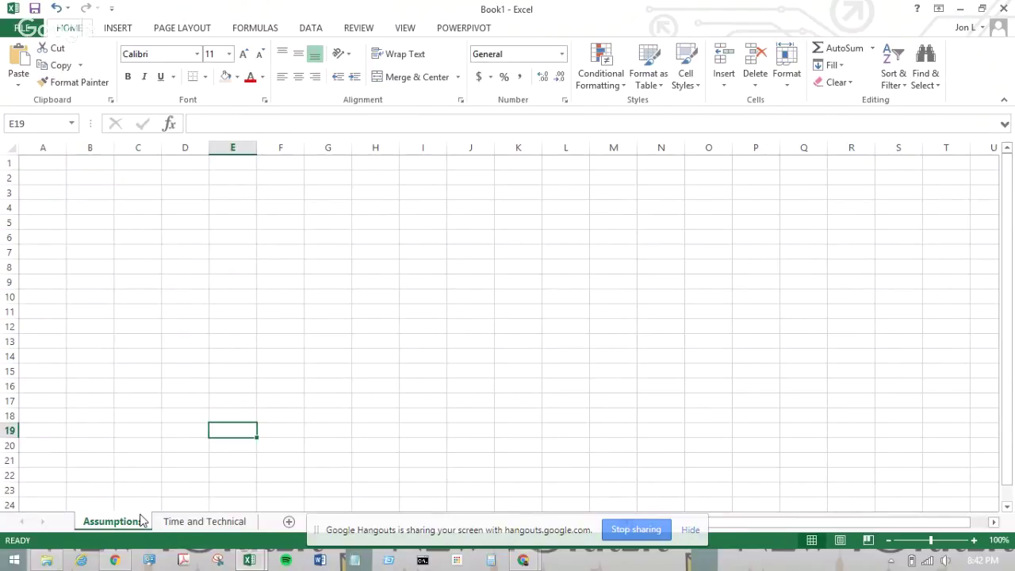
- Copy the entire Assumptions sheet of the Thermal Plant model
{"action": "key", "text": "alt+Tab"}
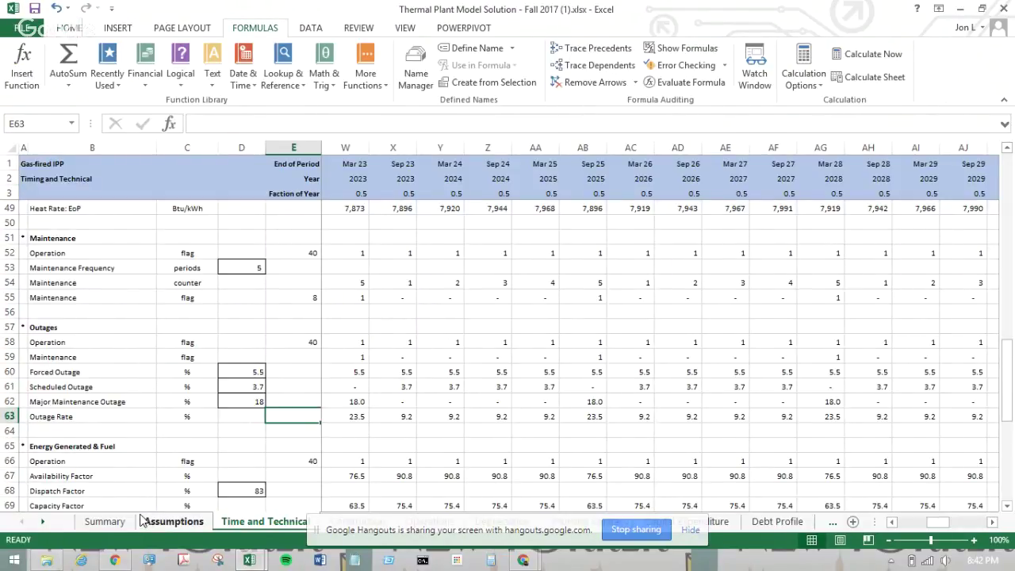
{"action": "left_click", "coordinate": [143, 520]}
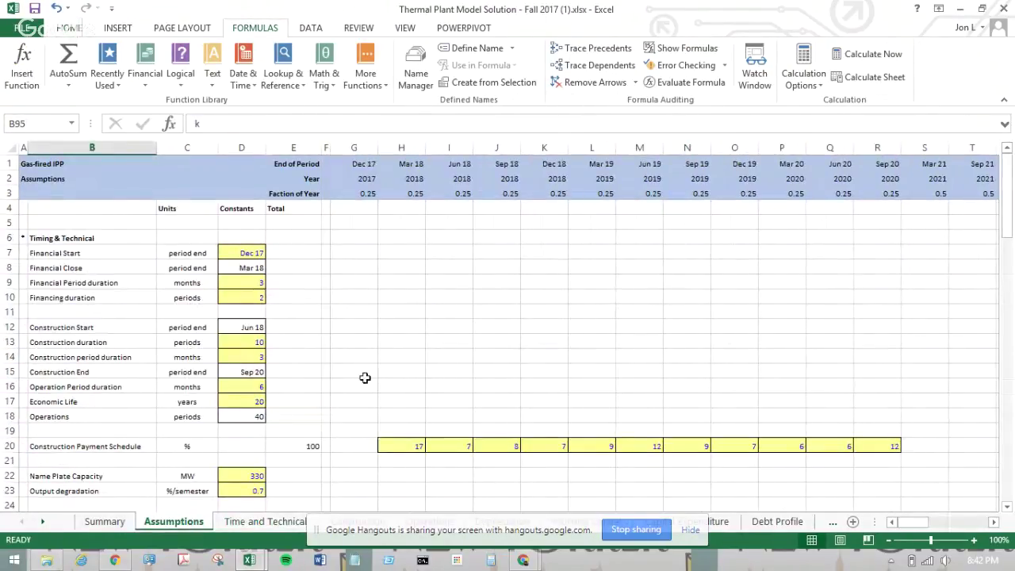
{"action": "scroll", "coordinate": [365, 377], "scroll_direction": "down", "scroll_amount": 8}
{"action": "scroll", "coordinate": [364, 377], "scroll_direction": "up", "scroll_amount": 8}
{"action": "left_click", "coordinate": [10, 153]}
{"action": "key", "text": "ctrl+c"}
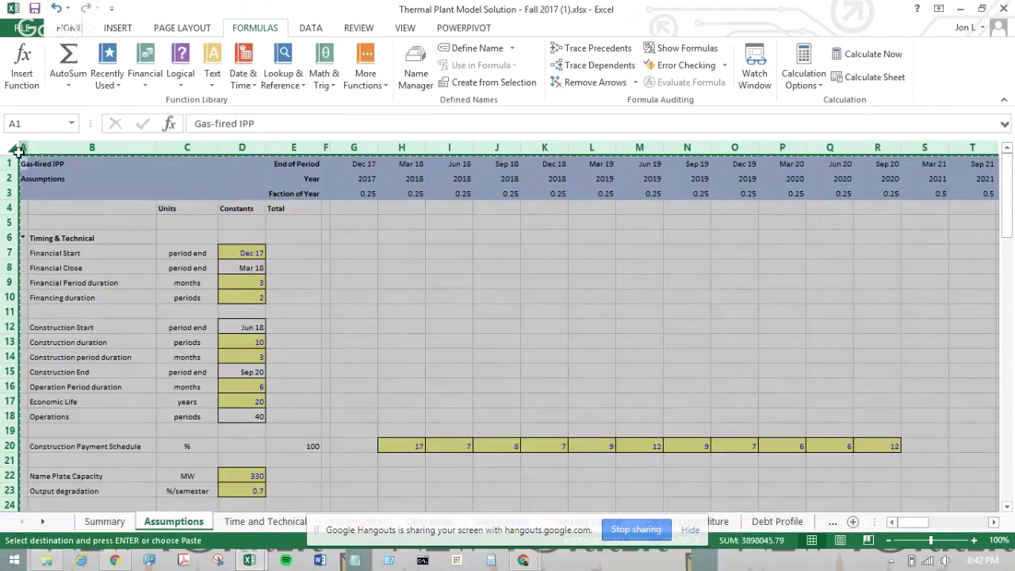
{"action": "right_click", "coordinate": [129, 259]}
{"action": "left_click", "coordinate": [164, 284]}
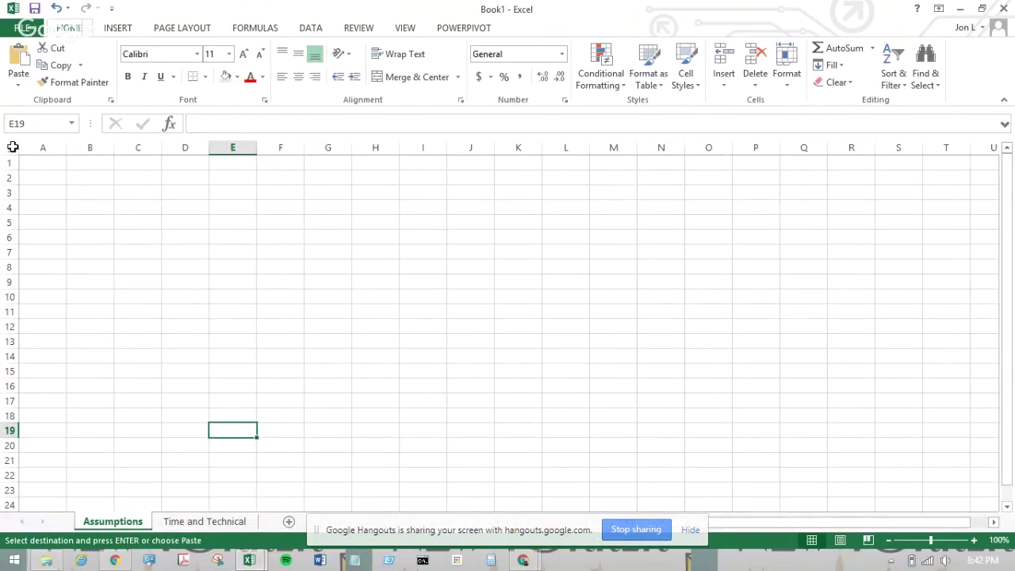
- Paste it into Book1's empty Assumptions sheet as Values & Source Formatting
{"action": "left_click", "coordinate": [13, 146]}
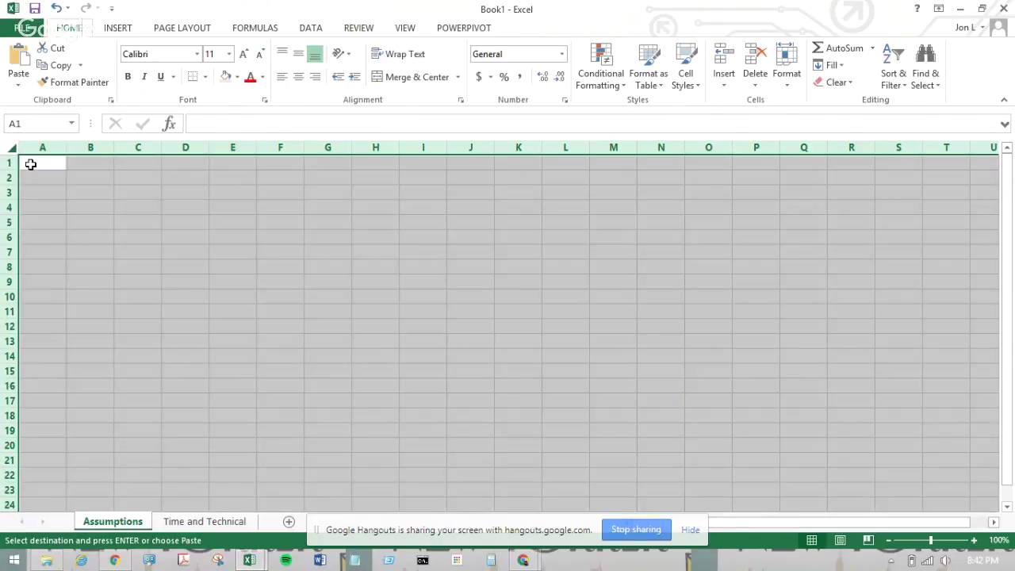
{"action": "right_click", "coordinate": [30, 164]}
{"action": "mouse_move", "coordinate": [177, 251]}
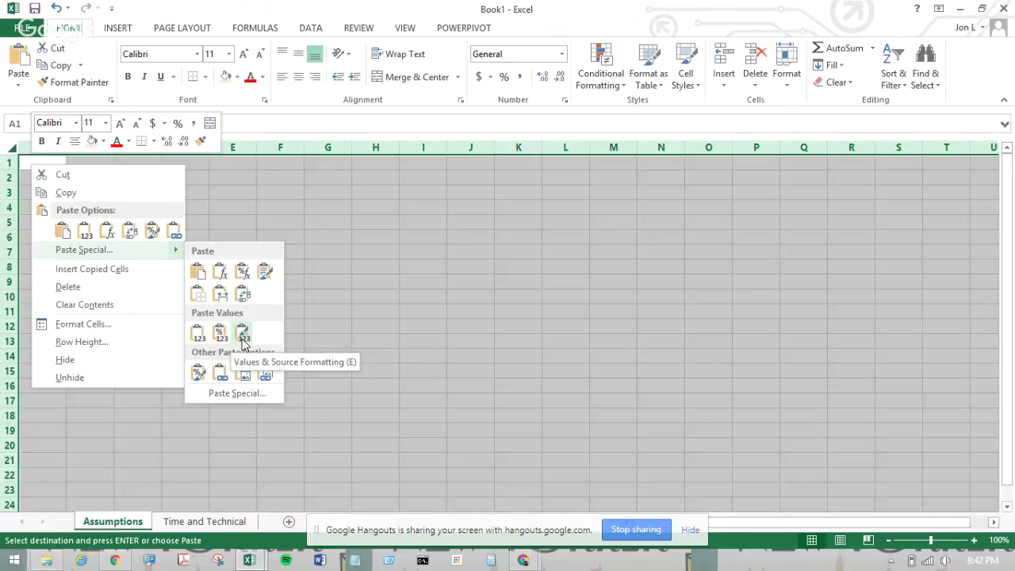
{"action": "left_click", "coordinate": [242, 338]}
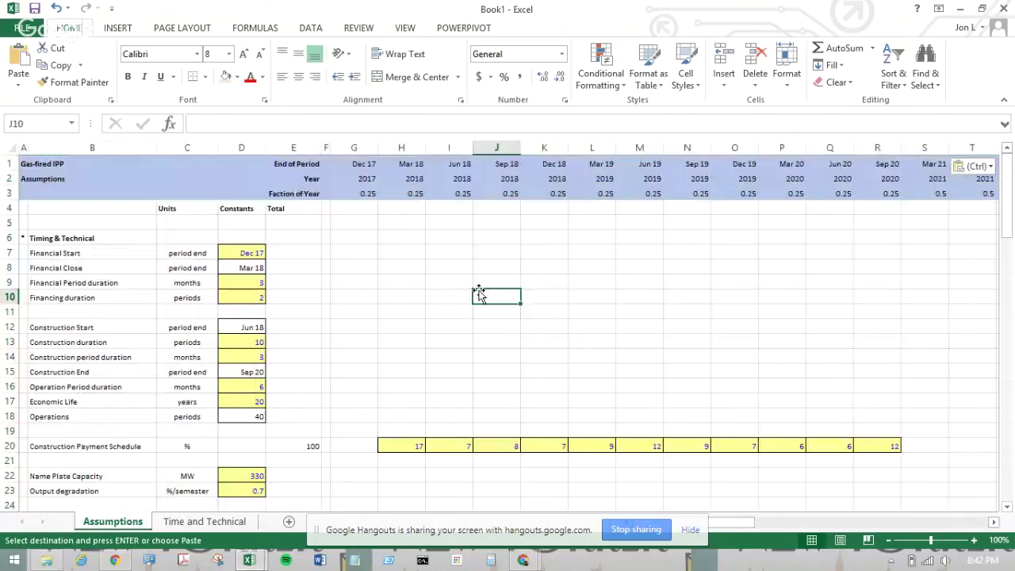
- Return to the Thermal Plant model's Time and Technical sheet
{"action": "left_click", "coordinate": [478, 295]}
{"action": "left_click", "coordinate": [225, 527]}
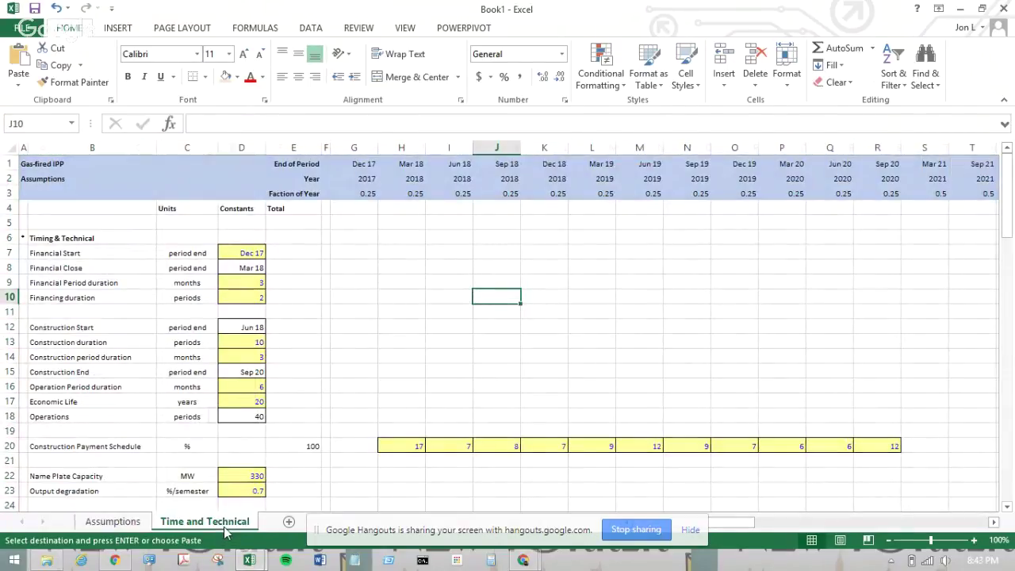
{"action": "mouse_move", "coordinate": [248, 561]}
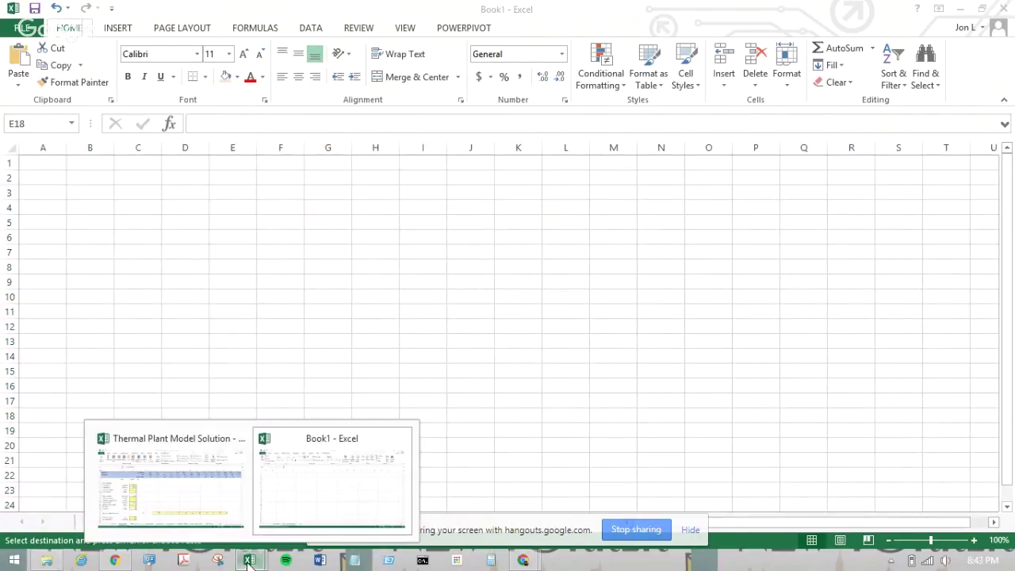
{"action": "left_click", "coordinate": [219, 461]}
{"action": "left_click", "coordinate": [261, 521]}
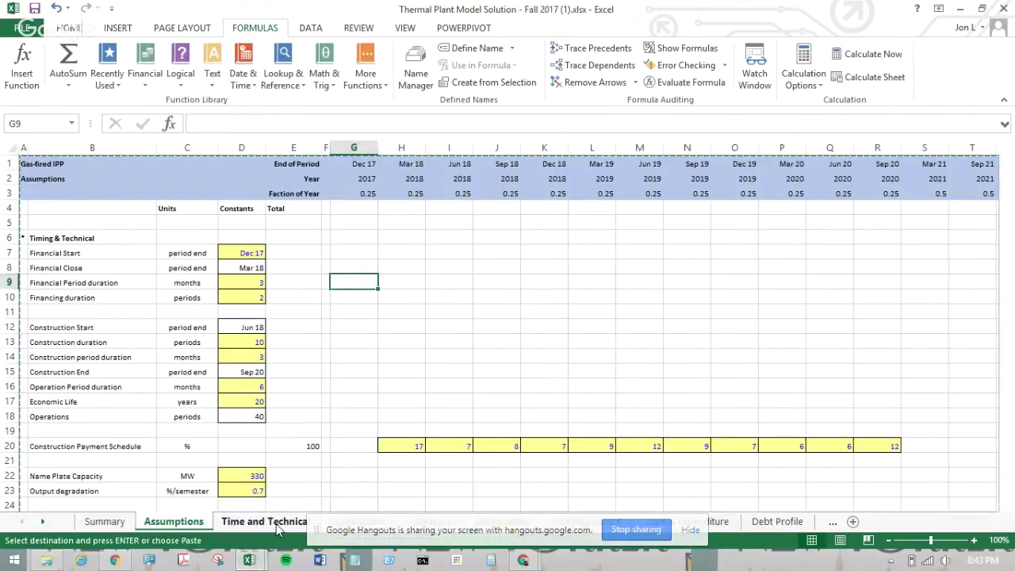
{"action": "scroll", "coordinate": [294, 435], "scroll_direction": "up", "scroll_amount": 5}
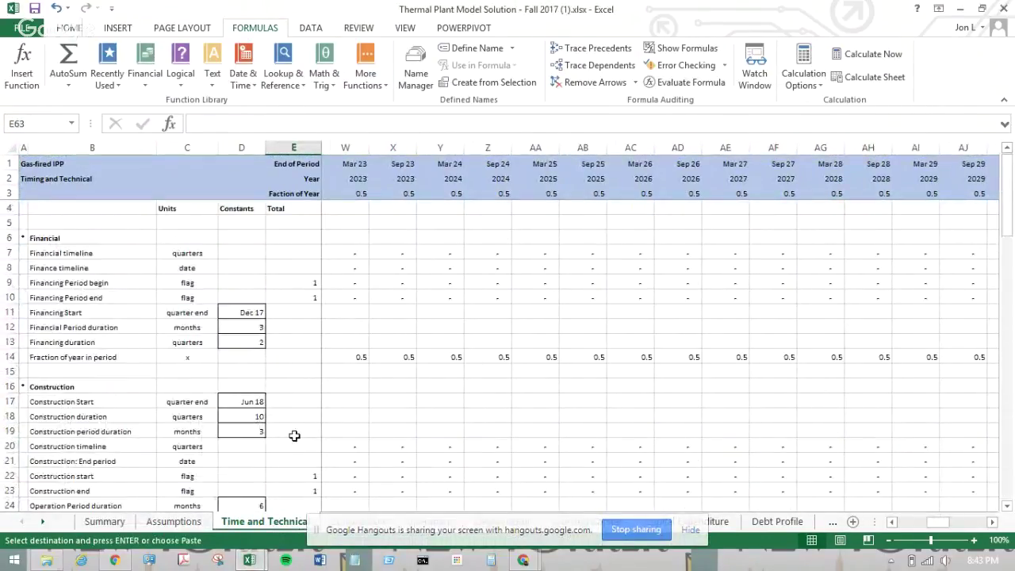
- Enter the row total =SUM(G7:BF7) in cell E7
{"action": "left_click", "coordinate": [309, 252]}
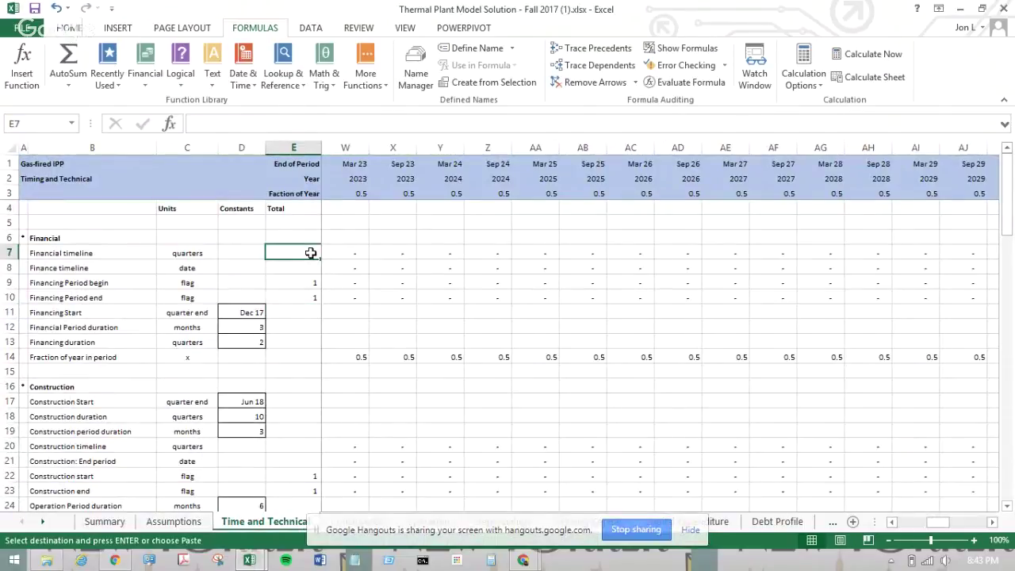
{"action": "type", "text": "=sum("}
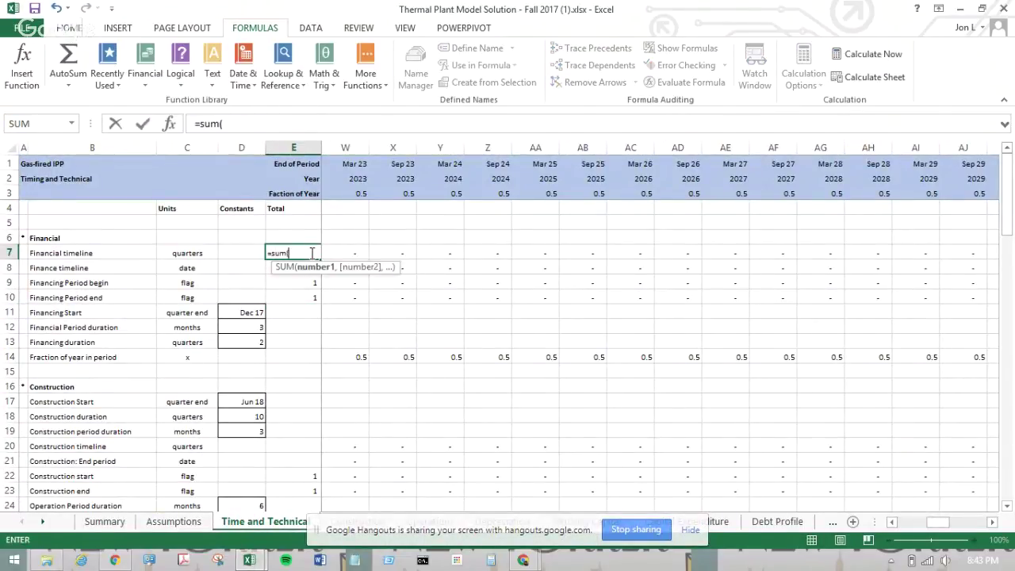
{"action": "key", "text": "Right"}
{"action": "key", "text": "Right"}
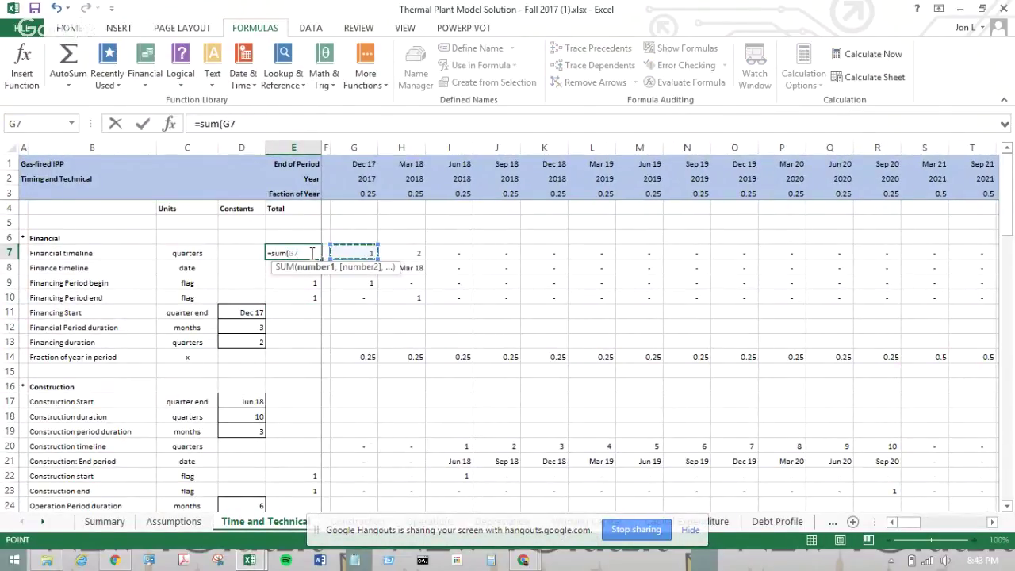
{"action": "key", "text": "ctrl+shift+Right"}
{"action": "key", "text": "Return"}
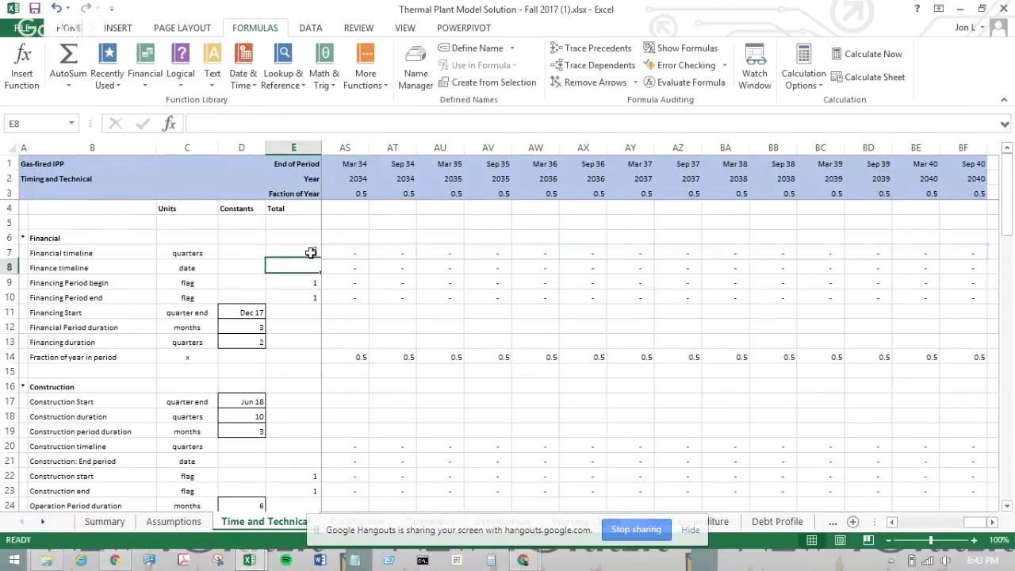
{"action": "key", "text": "Up"}
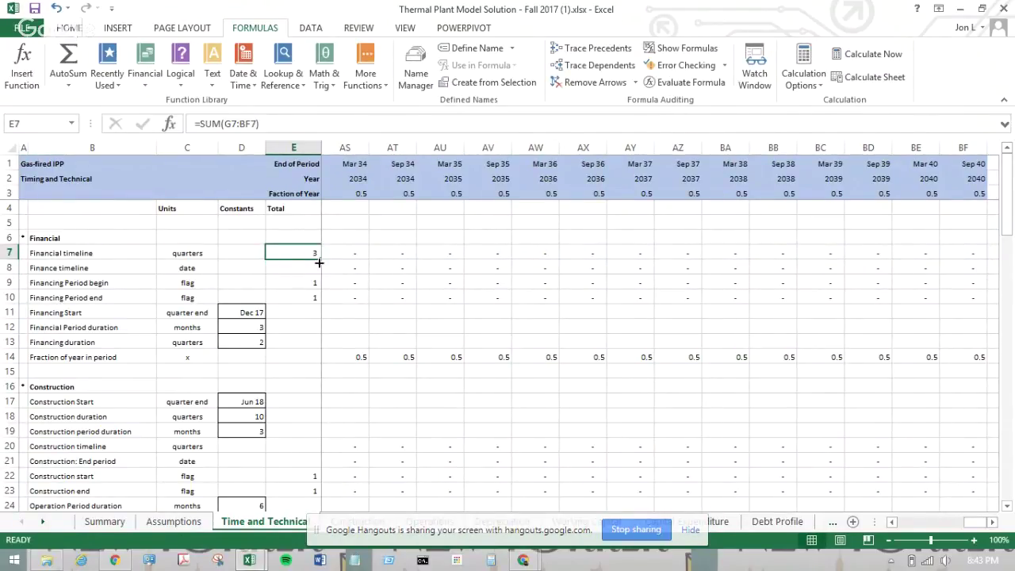
{"action": "key", "text": "Left"}
{"action": "key", "text": "Left"}
{"action": "key", "text": "Right"}
{"action": "key", "text": "Right"}
{"action": "key", "text": "Right"}
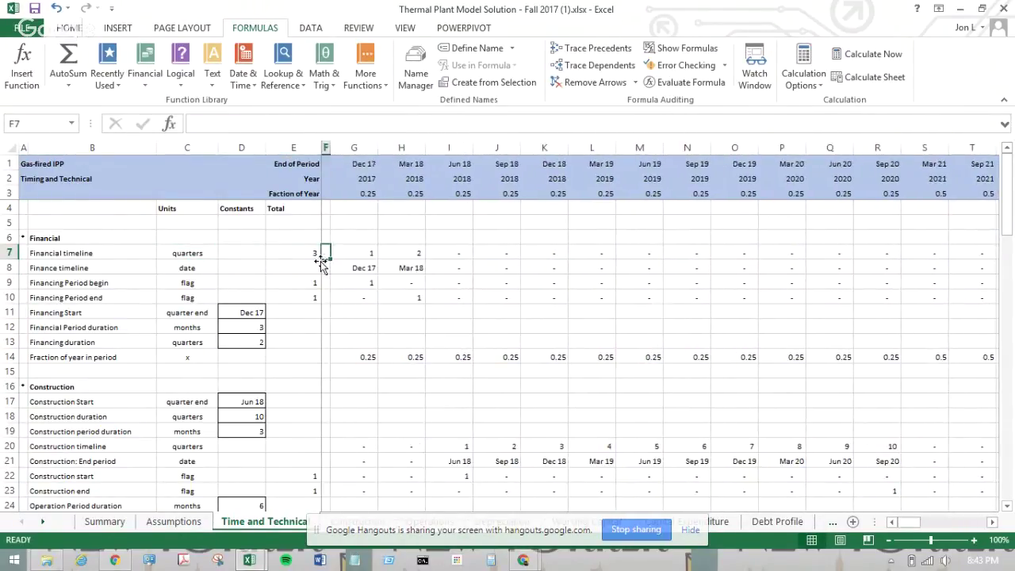
{"action": "key", "text": "Left"}
- Fill the SUM formula up to E1 and down to E87
{"action": "left_click_drag", "start_coordinate": [326, 258], "coordinate": [313, 163]}
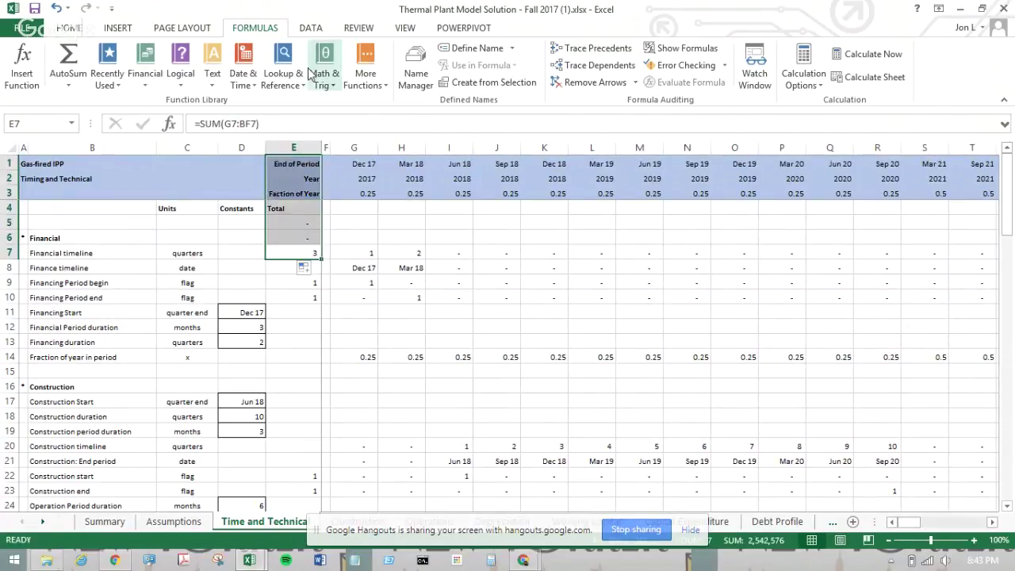
{"action": "left_click", "coordinate": [307, 233]}
{"action": "left_click", "coordinate": [306, 251]}
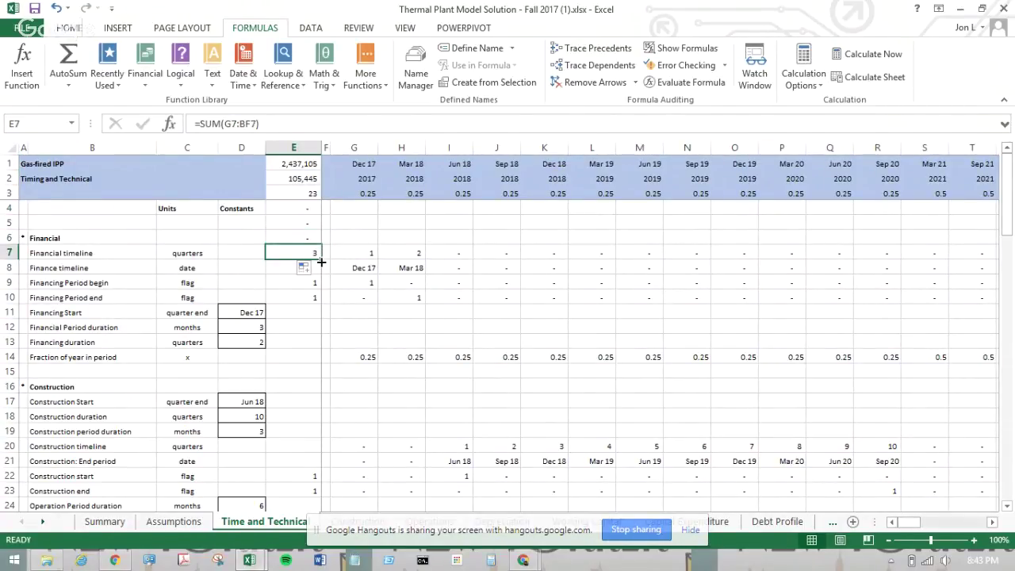
{"action": "left_click_drag", "start_coordinate": [320, 258], "coordinate": [294, 348]}
{"action": "left_click", "coordinate": [291, 369]}
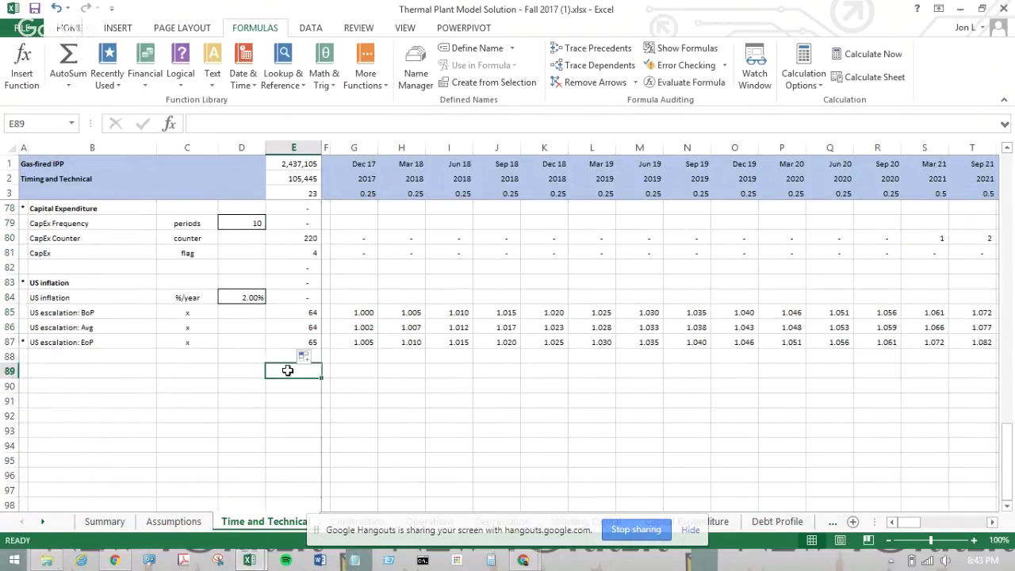
{"action": "left_click", "coordinate": [291, 147]}
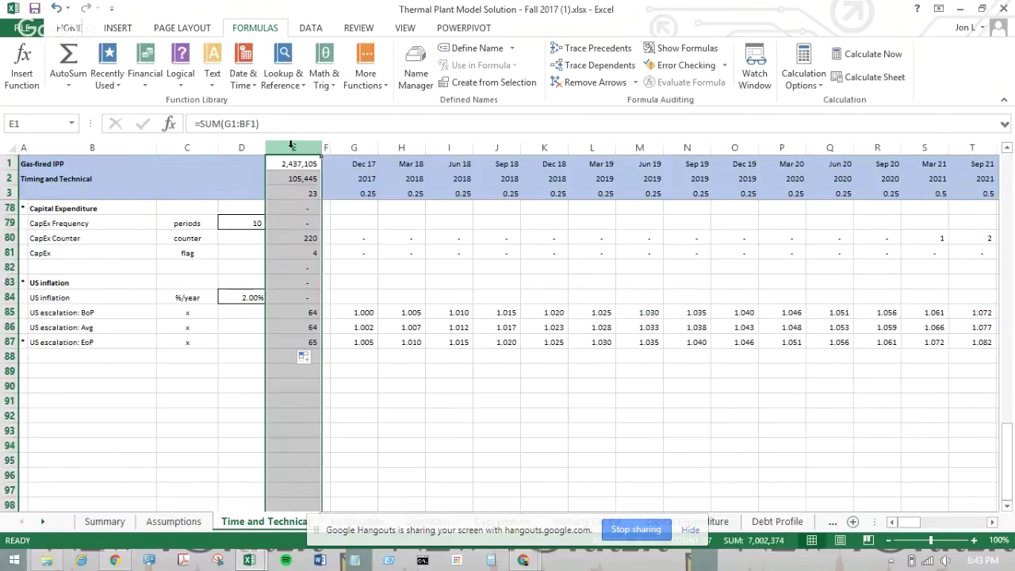
- Copy columns A to E of the model's Time and Technical sheet
{"action": "left_click", "coordinate": [22, 147], "text": "shift"}
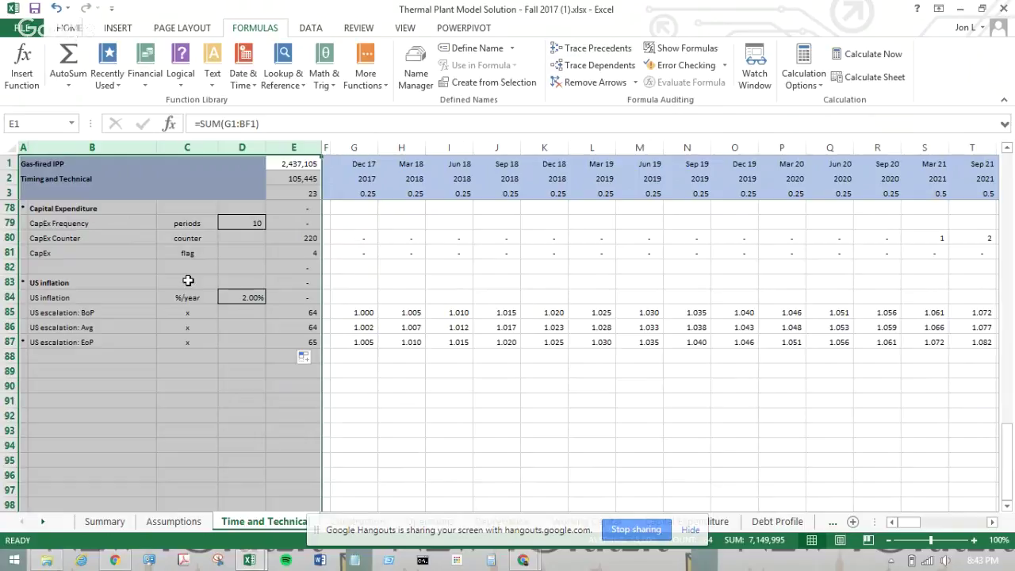
{"action": "key", "text": "ctrl+c"}
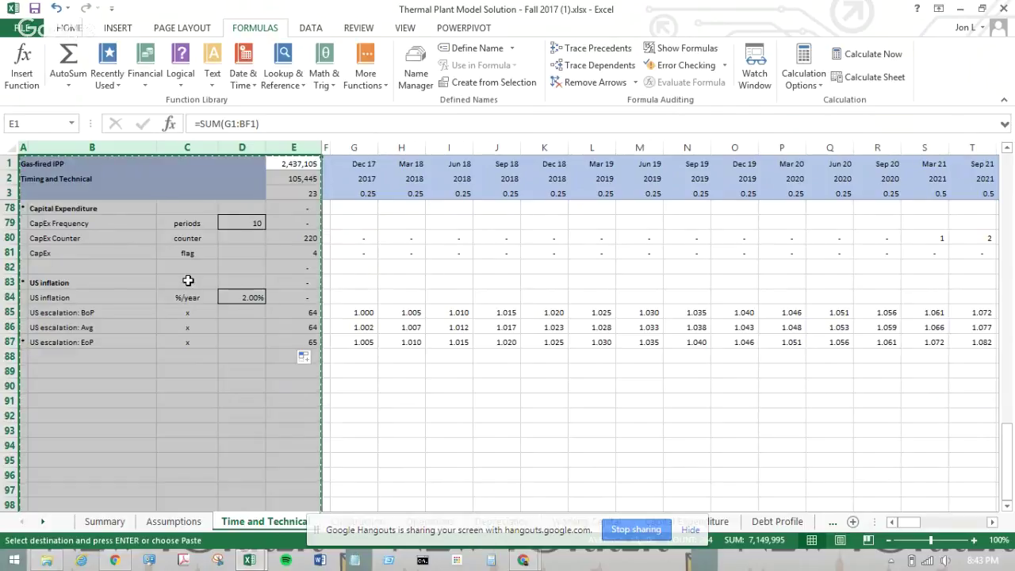
{"action": "scroll", "coordinate": [336, 267], "scroll_direction": "up", "scroll_amount": 11}
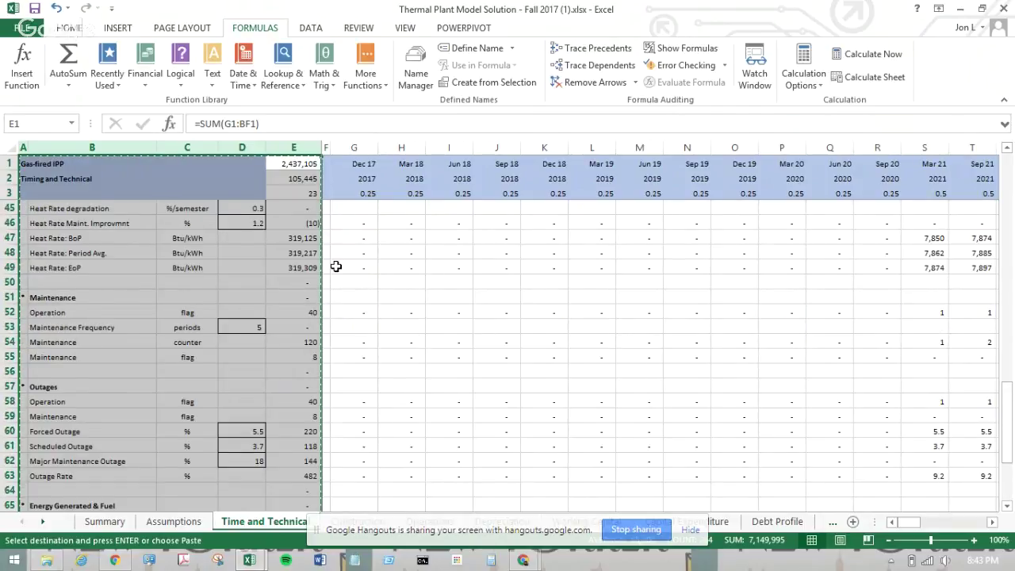
{"action": "scroll", "coordinate": [336, 267], "scroll_direction": "up", "scroll_amount": 14}
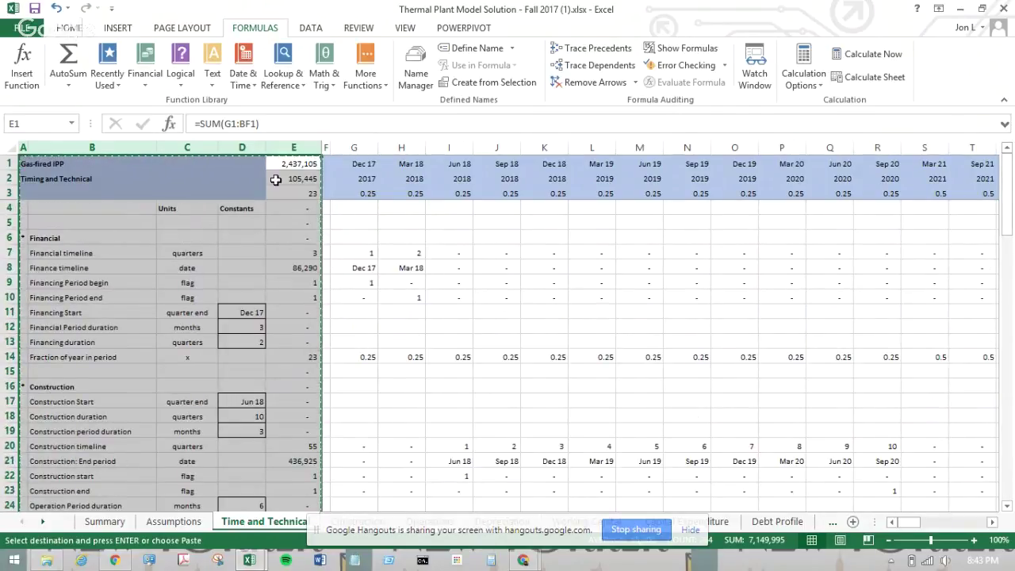
{"action": "left_click", "coordinate": [24, 147]}
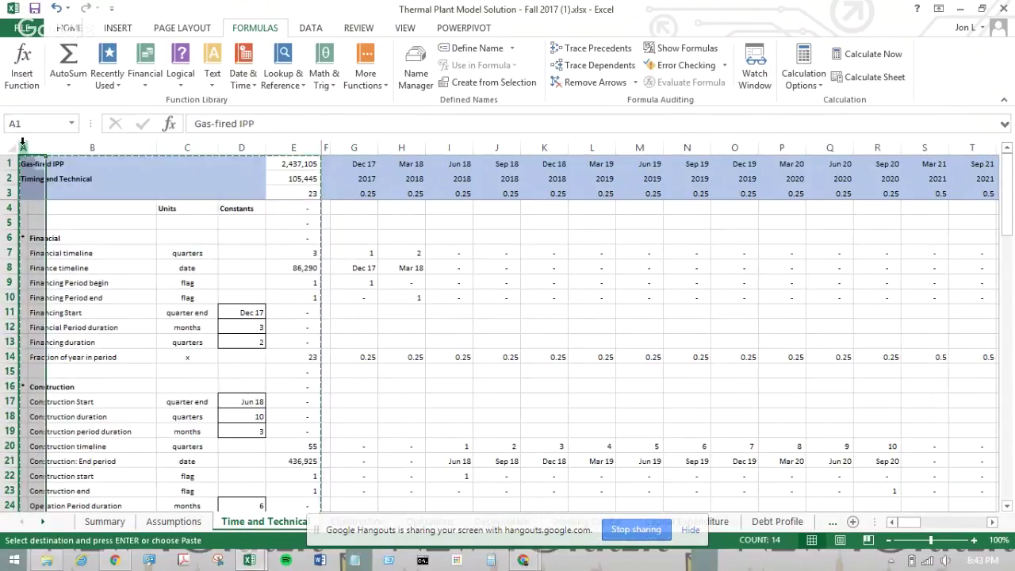
{"action": "left_click", "coordinate": [304, 147], "text": "shift"}
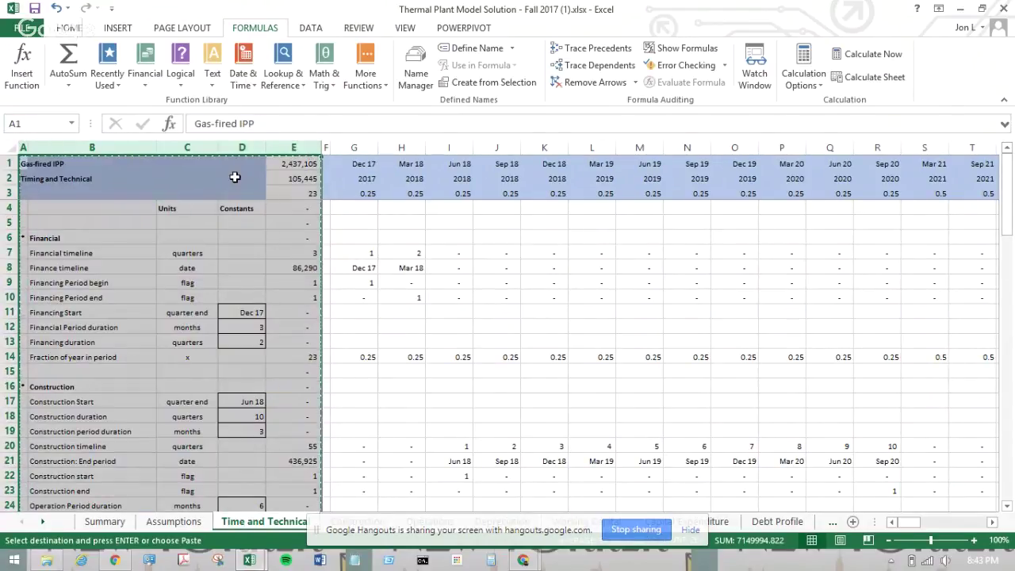
{"action": "right_click", "coordinate": [235, 178]}
{"action": "left_click", "coordinate": [267, 207]}
{"action": "key", "text": "alt+Tab"}
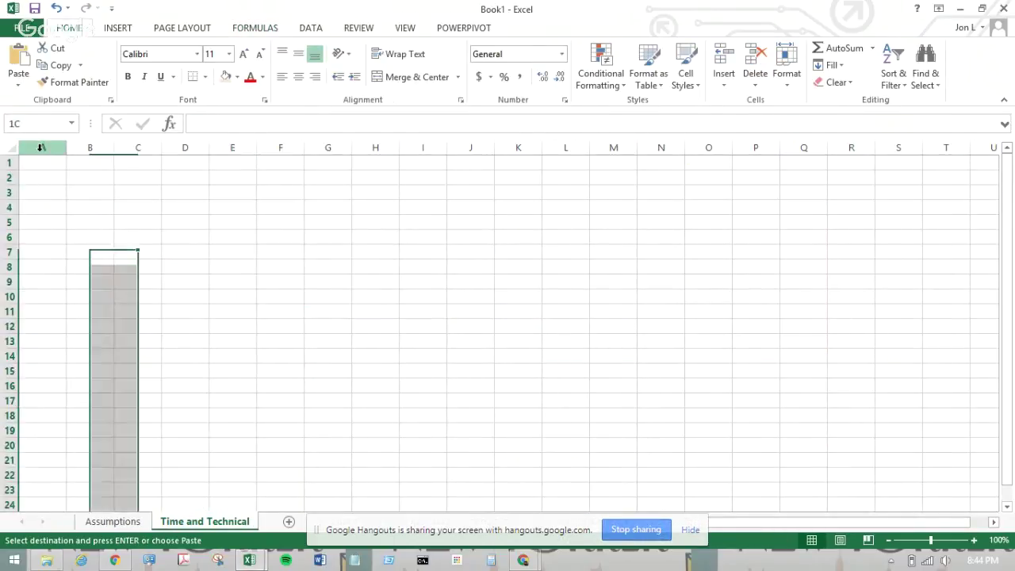
- Paste columns A–E into Book1's Time and Technical sheet as Values & Source Formatting, then review them
{"action": "left_click", "coordinate": [41, 147]}
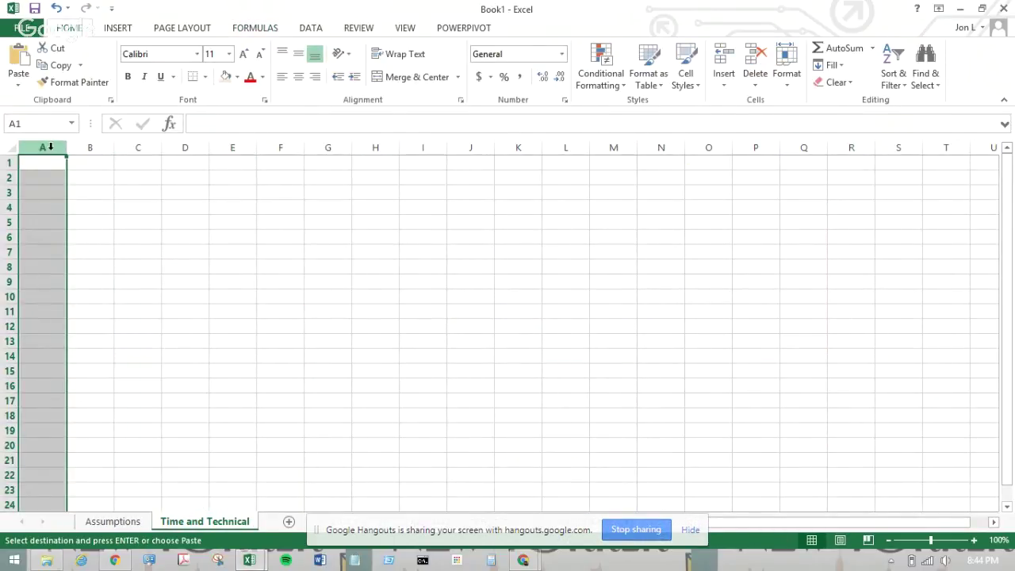
{"action": "right_click", "coordinate": [51, 149]}
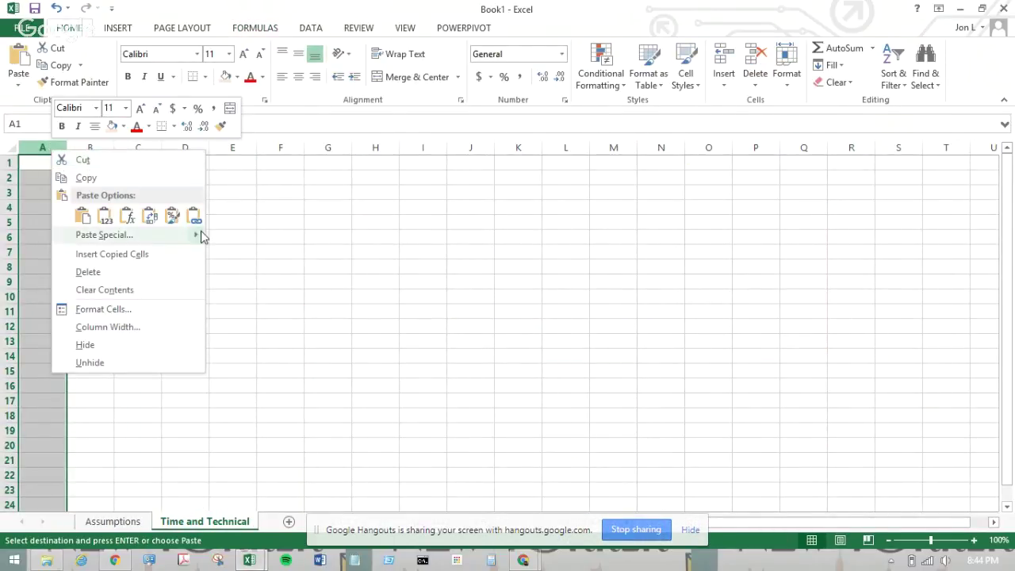
{"action": "mouse_move", "coordinate": [200, 237]}
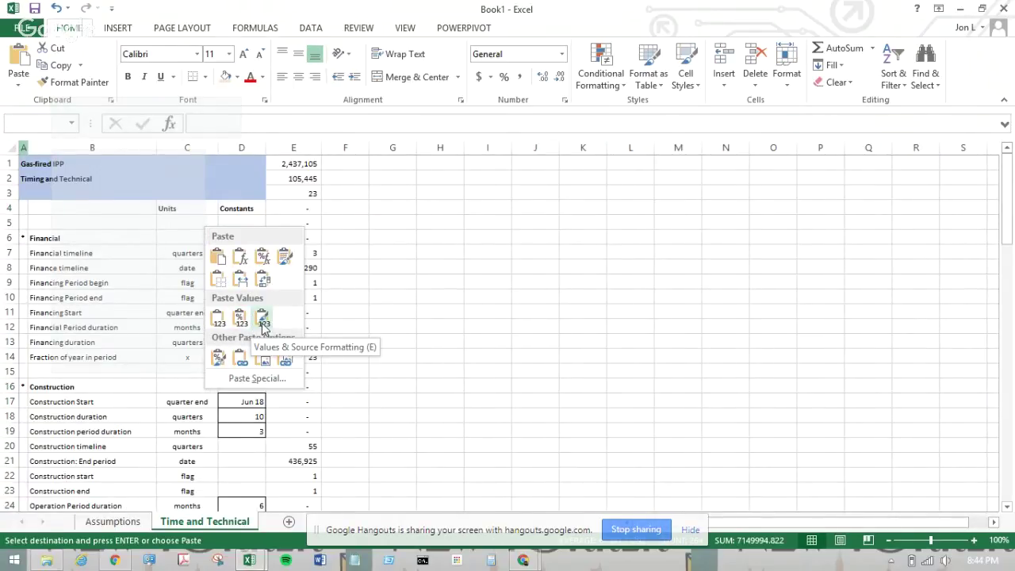
{"action": "left_click", "coordinate": [262, 321]}
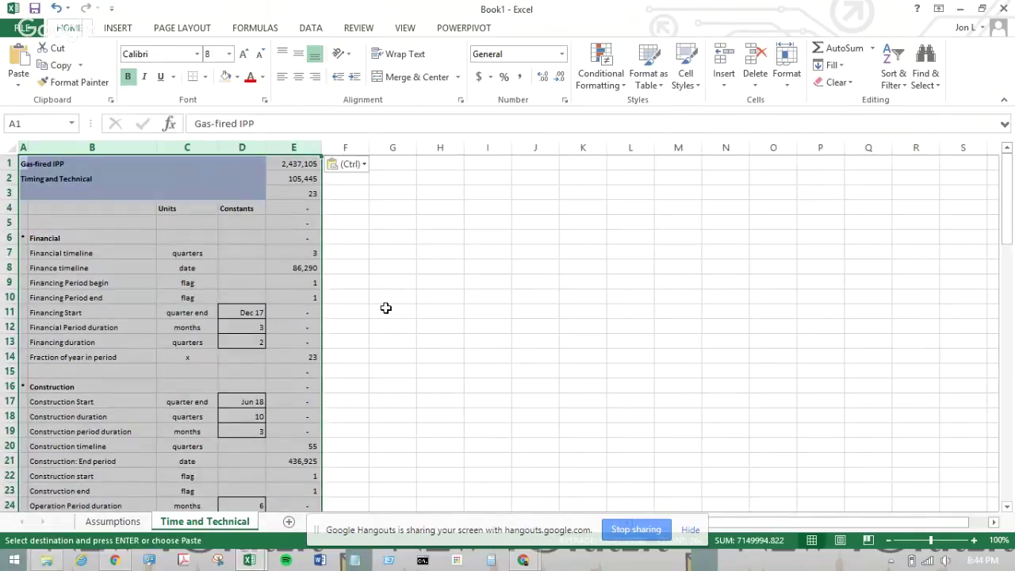
{"action": "left_click", "coordinate": [385, 308]}
{"action": "scroll", "coordinate": [385, 308], "scroll_direction": "down", "scroll_amount": 20}
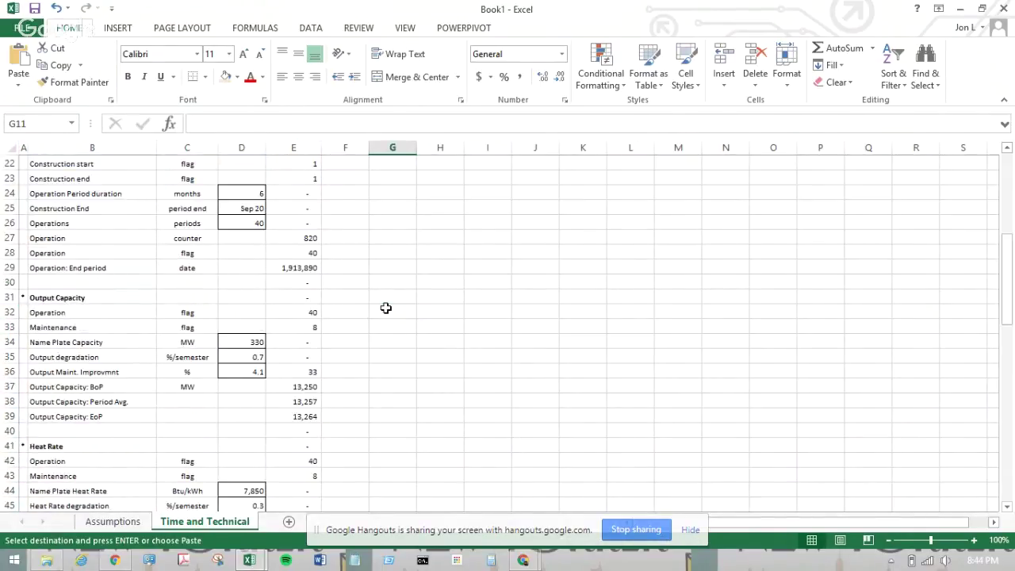
{"action": "scroll", "coordinate": [385, 308], "scroll_direction": "up", "scroll_amount": 20}
{"action": "scroll", "coordinate": [385, 308], "scroll_direction": "up", "scroll_amount": 1}
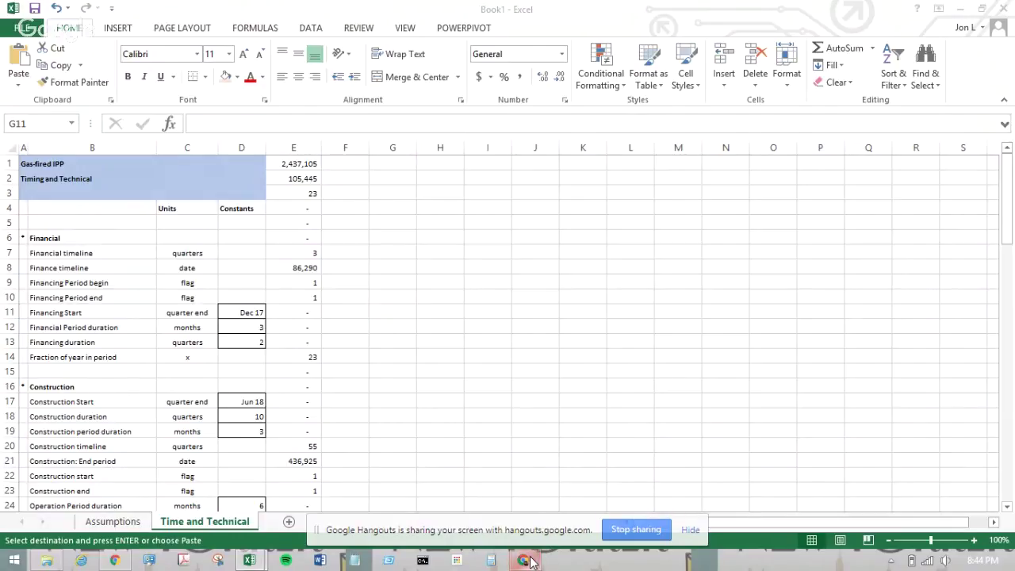
- Back in the model workbook, view E8's =SUM(G8:BF8) formula totalling 86,290 without editing
{"action": "mouse_move", "coordinate": [530, 561]}
{"action": "mouse_move", "coordinate": [604, 478]}
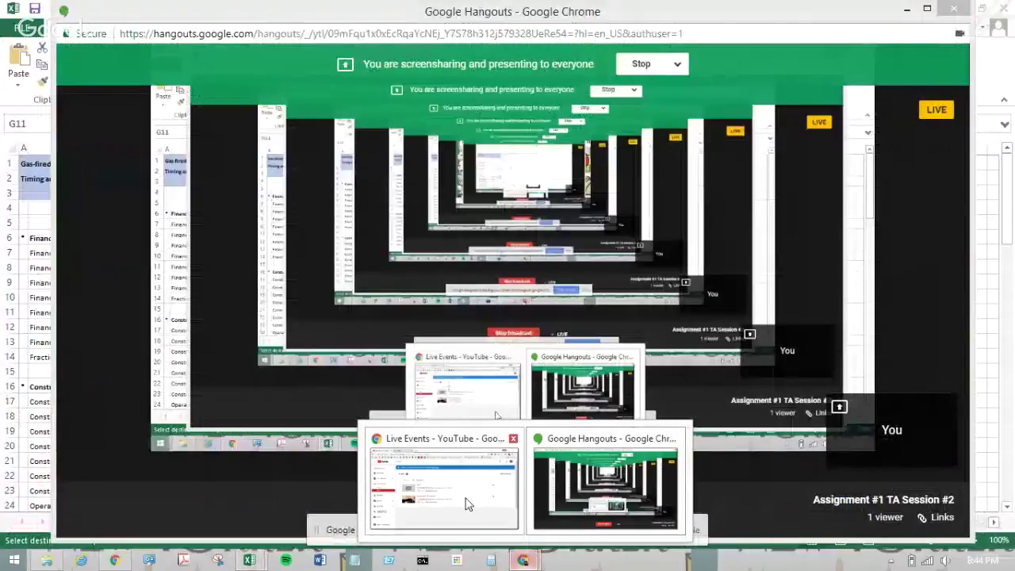
{"action": "left_click", "coordinate": [468, 505]}
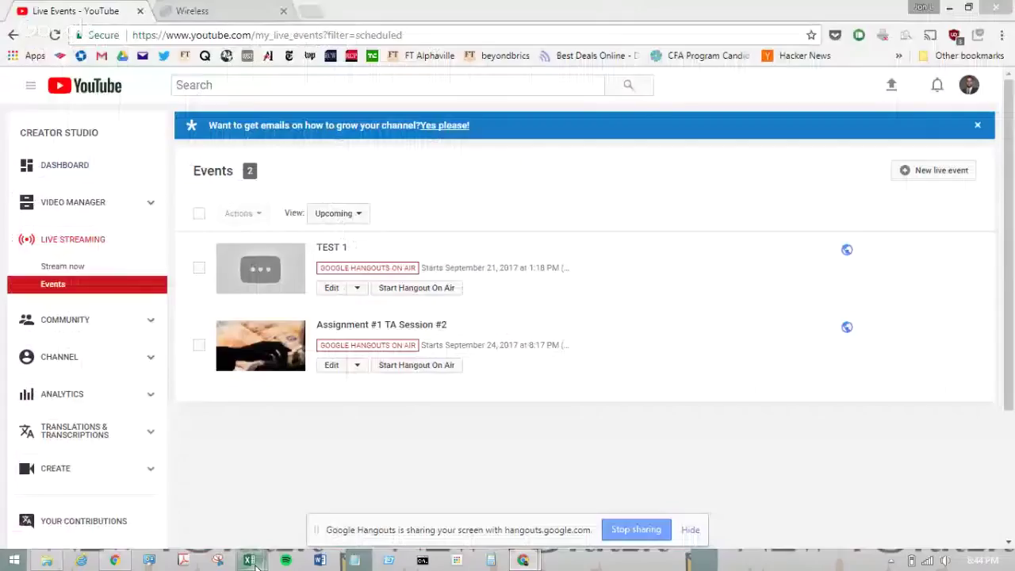
{"action": "left_click", "coordinate": [253, 562]}
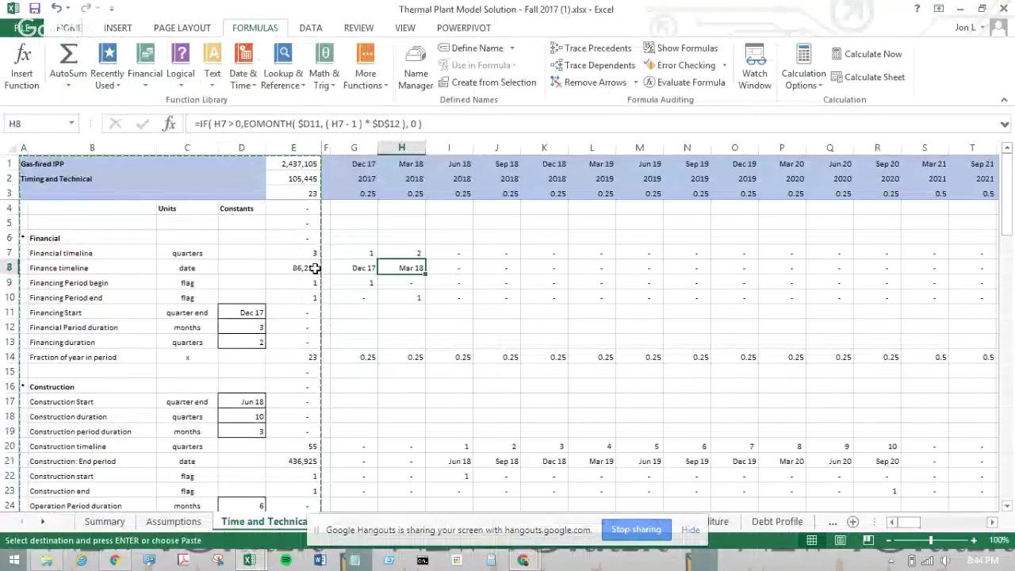
{"action": "double_click", "coordinate": [316, 269]}
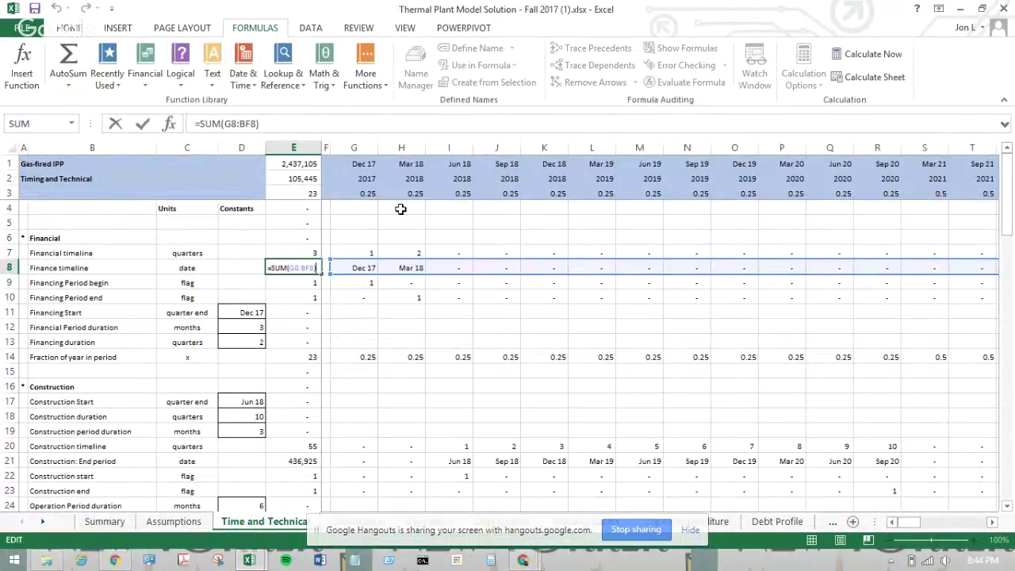
{"action": "key", "text": "Escape"}
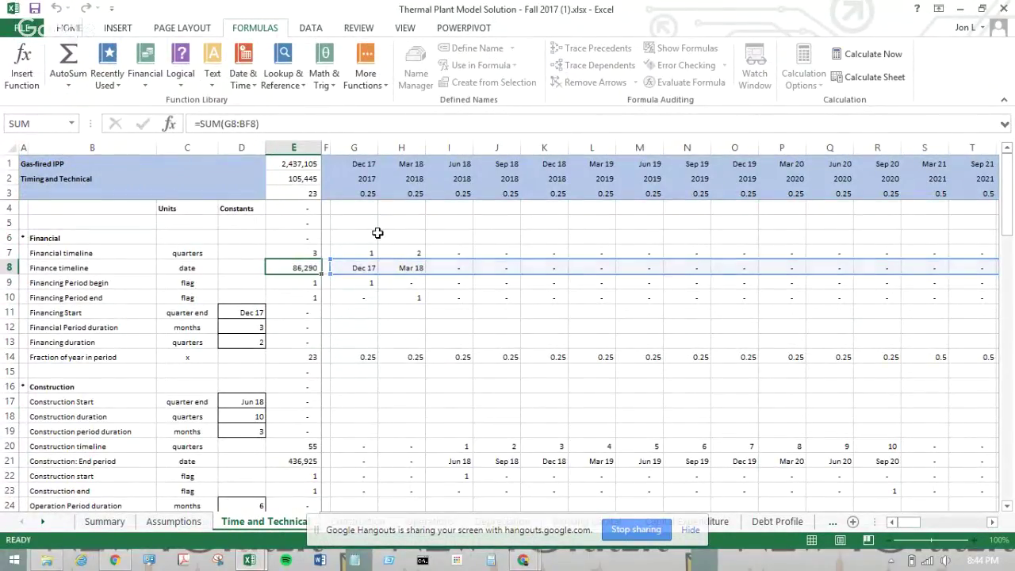
- Jump between the first and last periods of the Financial timeline row 7
{"action": "left_click", "coordinate": [364, 253]}
{"action": "key", "text": "ctrl+Right"}
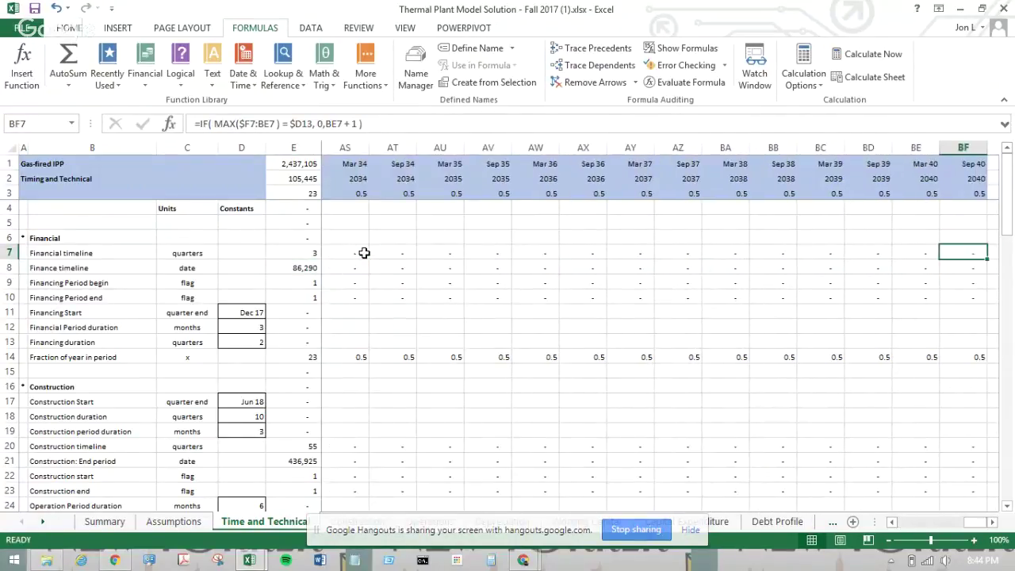
{"action": "key", "text": "ctrl+Left"}
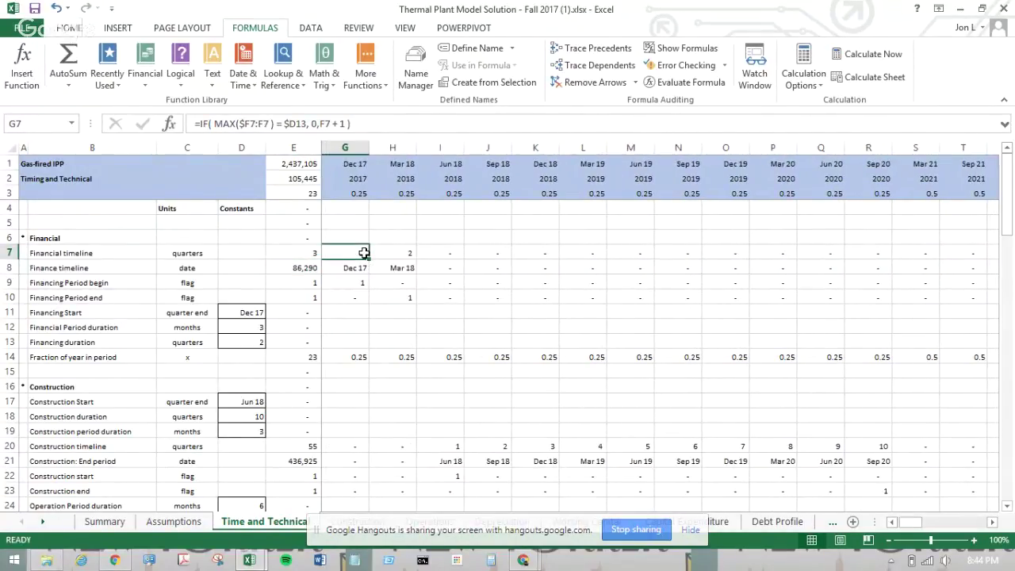
{"action": "key", "text": "ctrl+Right"}
{"action": "key", "text": "ctrl+Left"}
{"action": "key", "text": "ctrl+Right"}
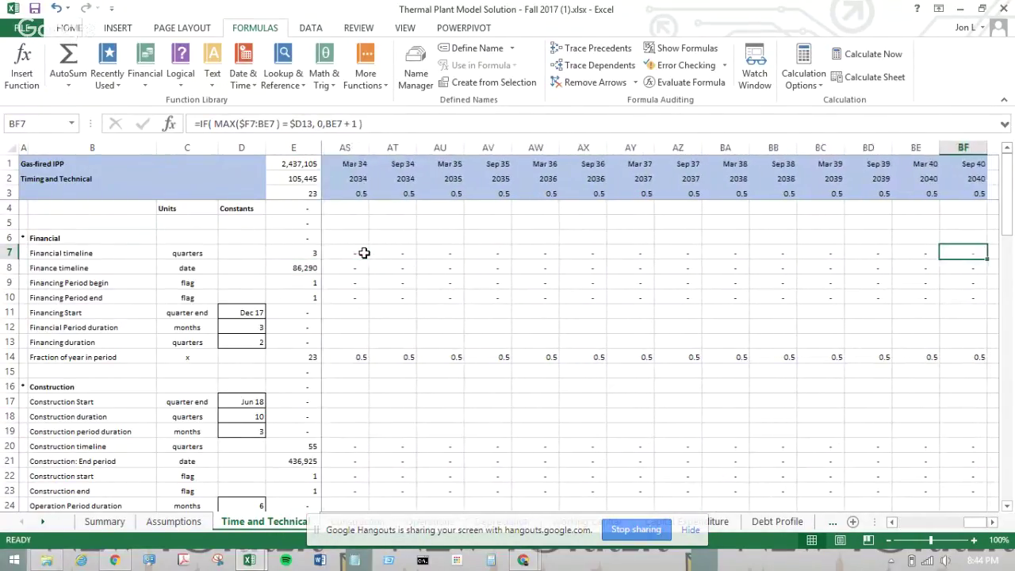
{"action": "key", "text": "ctrl+Left"}
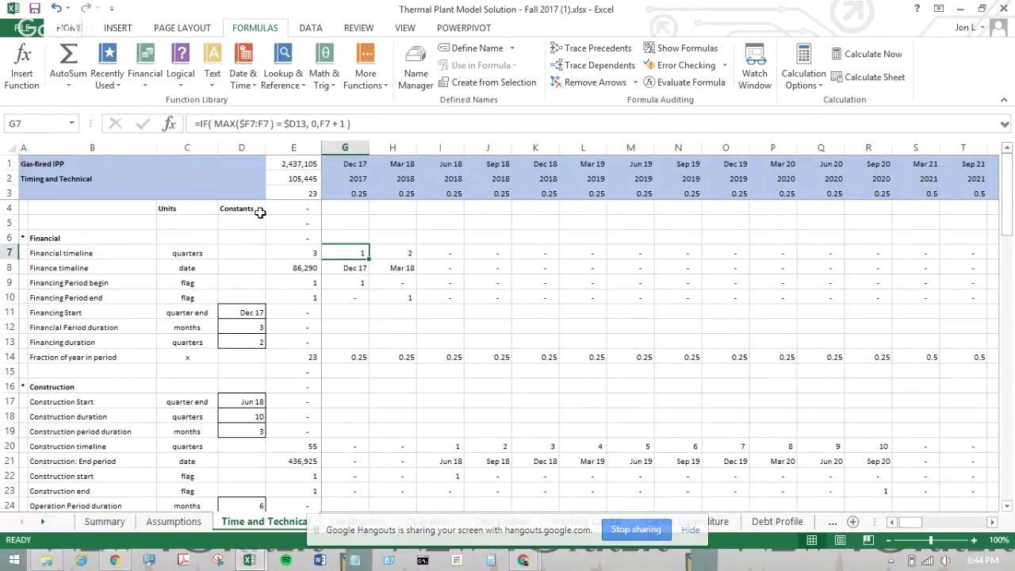
- Enter a surname in D2 and a first name in D3, correcting a surname typo
{"action": "left_click", "coordinate": [249, 560]}
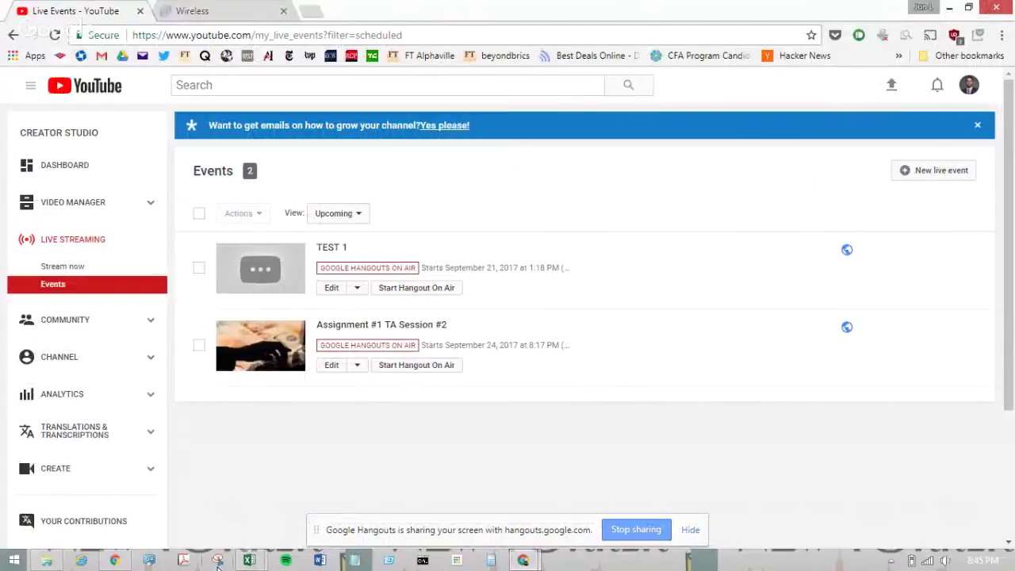
{"action": "left_click", "coordinate": [249, 560]}
{"action": "left_click", "coordinate": [231, 188]}
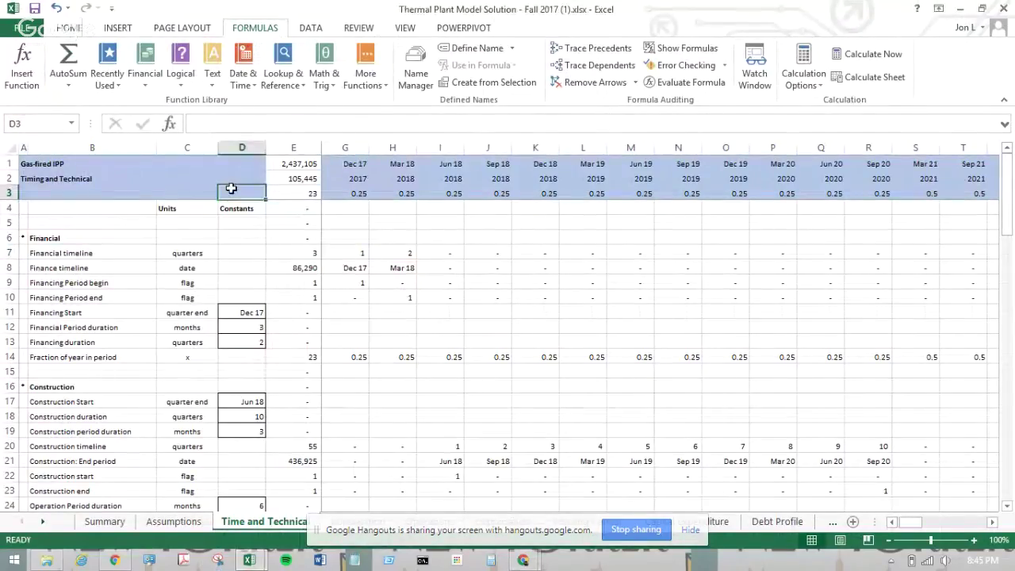
{"action": "key", "text": "Up"}
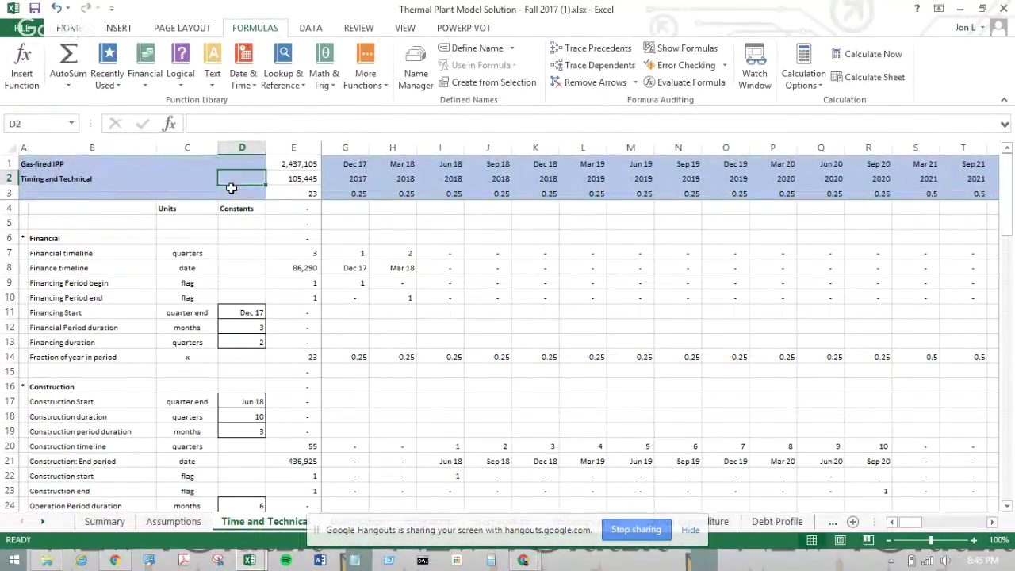
{"action": "type", "text": "Levone"}
{"action": "key", "text": "Return"}
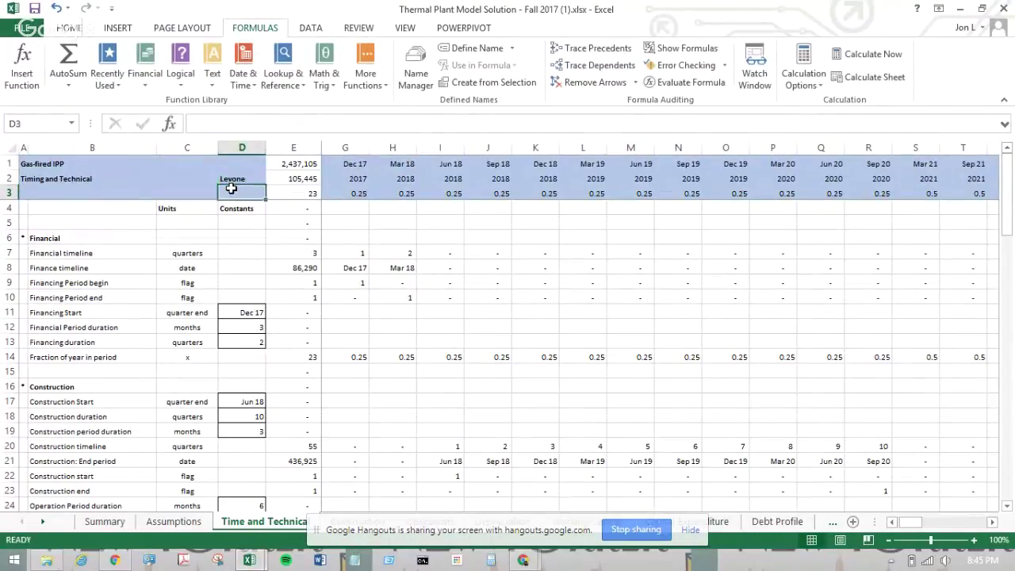
{"action": "key", "text": "Up"}
{"action": "key", "text": "Return"}
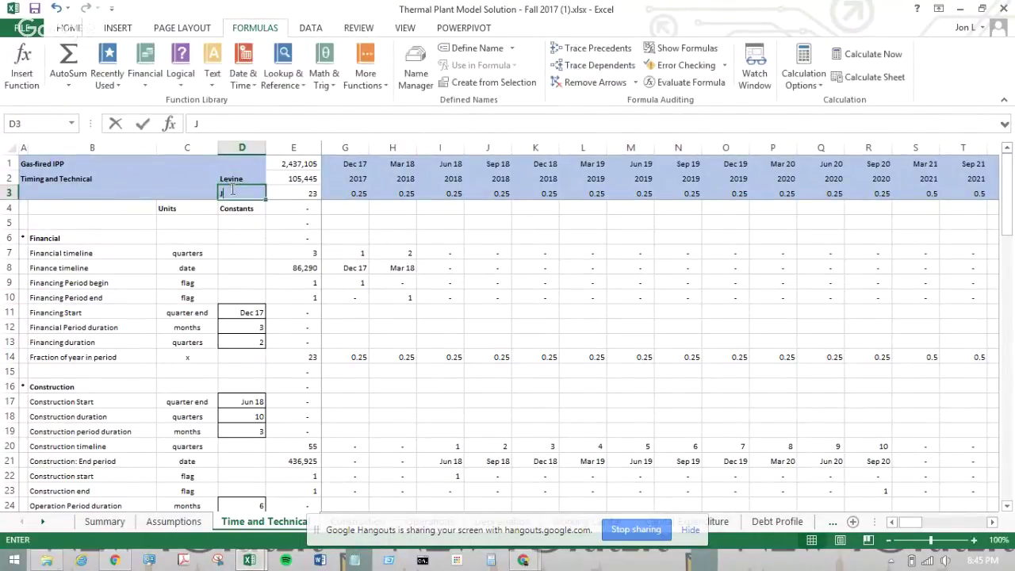
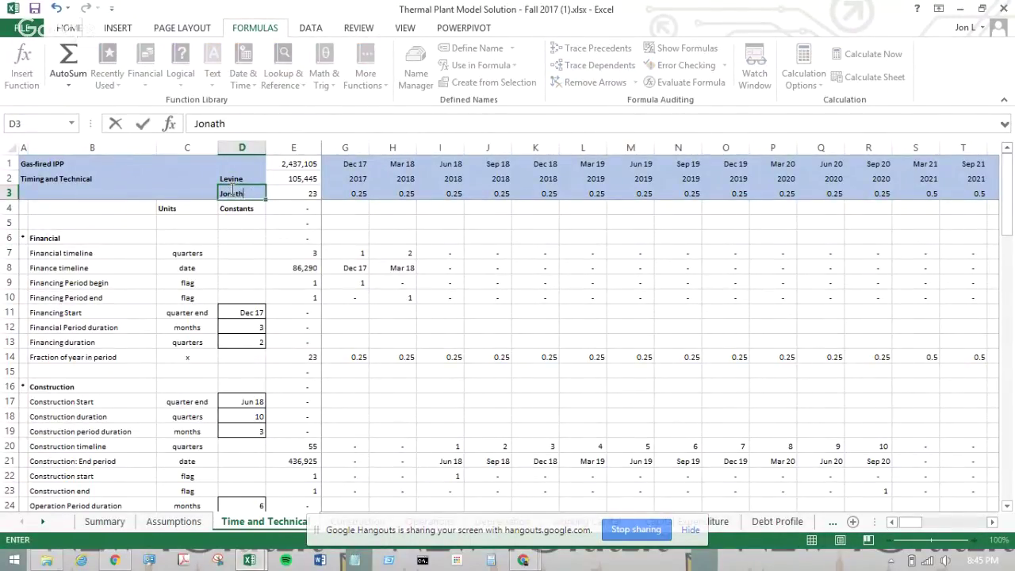
{"action": "key", "text": "Return"}
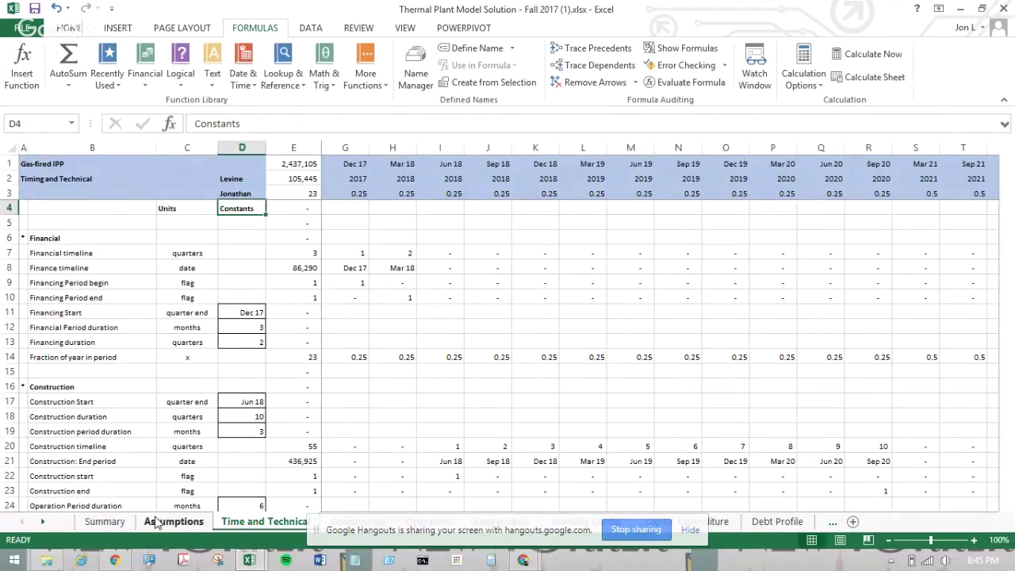
- Copy the two name cells and paste them into C2:C3 on the Assumptions sheet
{"action": "left_click", "coordinate": [163, 521]}
{"action": "left_click", "coordinate": [292, 521]}
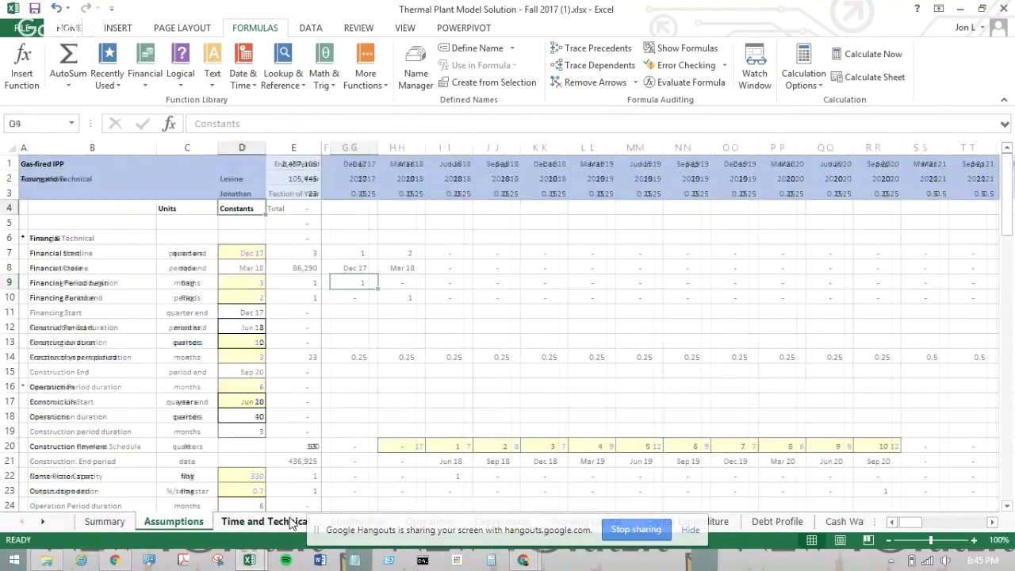
{"action": "left_click_drag", "start_coordinate": [233, 195], "coordinate": [230, 181]}
{"action": "key", "text": "ctrl+c"}
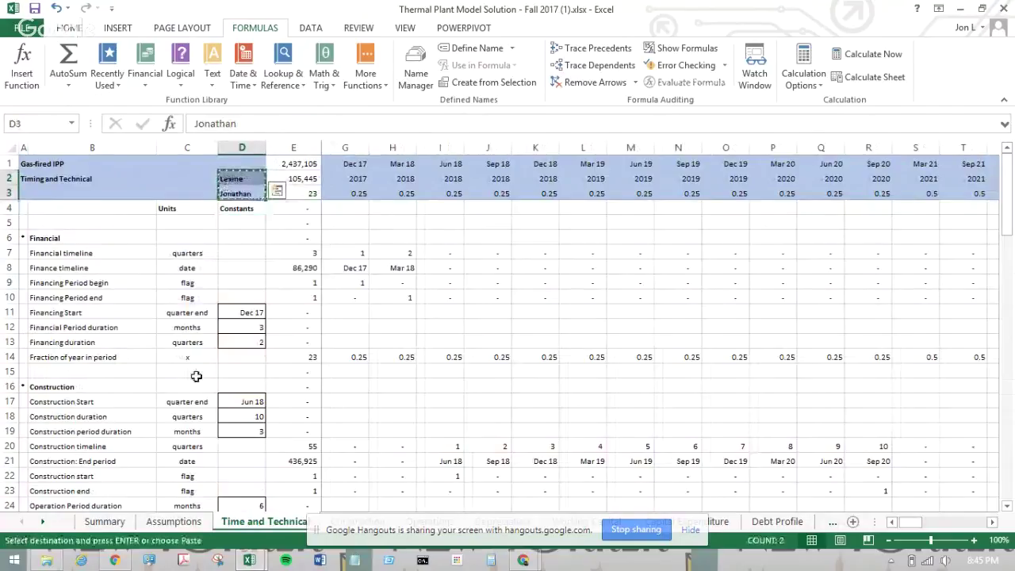
{"action": "left_click", "coordinate": [174, 521]}
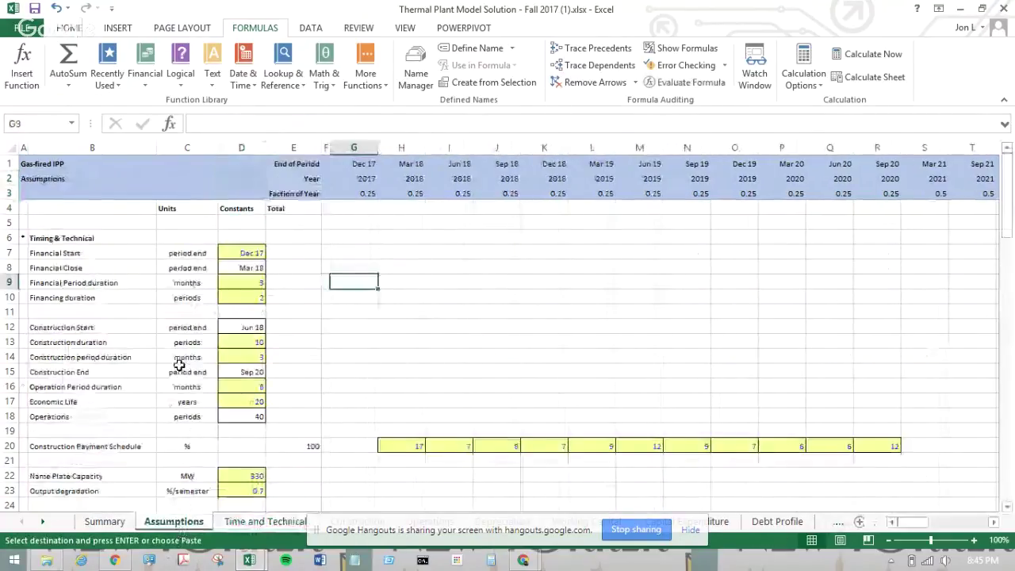
{"action": "left_click", "coordinate": [229, 178]}
{"action": "left_click", "coordinate": [197, 176]}
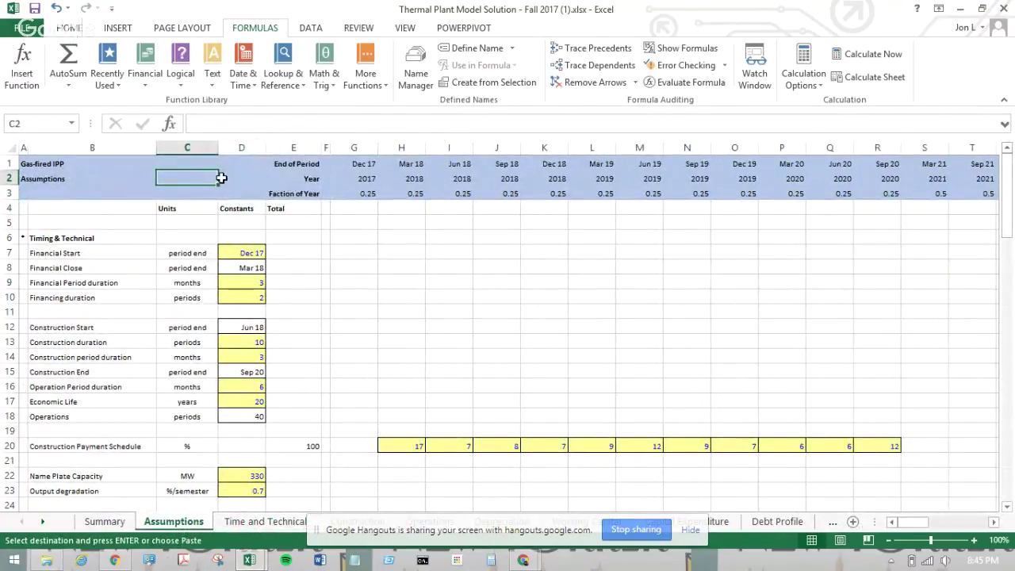
{"action": "key", "text": "ctrl+v"}
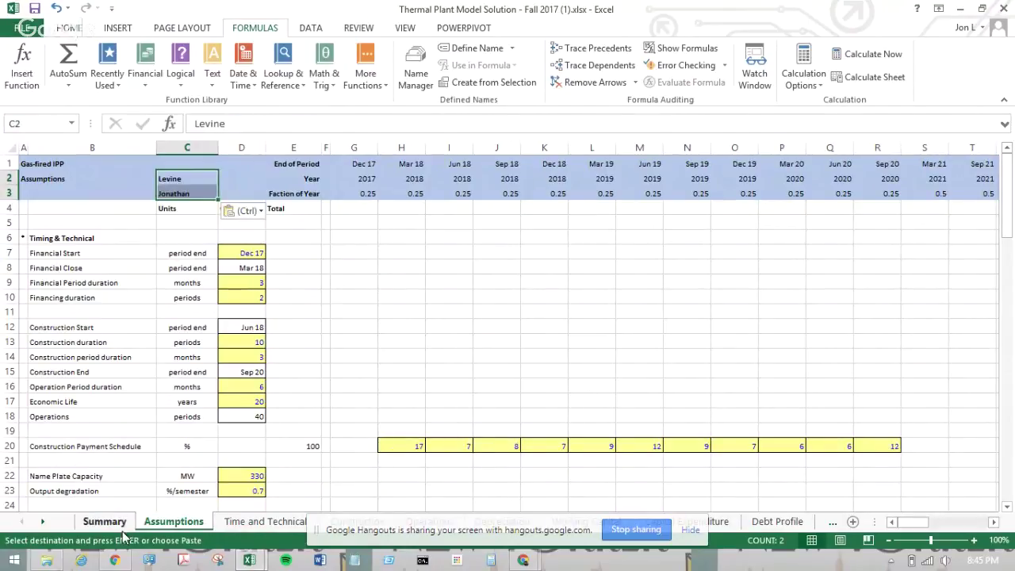
{"action": "left_click", "coordinate": [269, 521]}
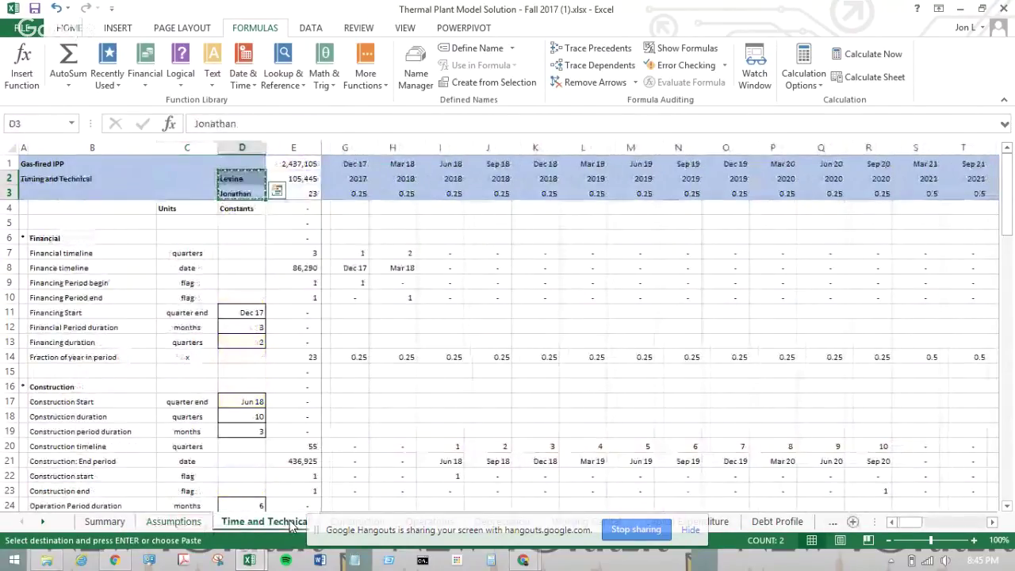
- Paste the name labels into D2:D3 on both Book1 sheets
{"action": "key", "text": "alt+Tab"}
{"action": "key", "text": "alt+Tab"}
{"action": "key", "text": "alt+Tab"}
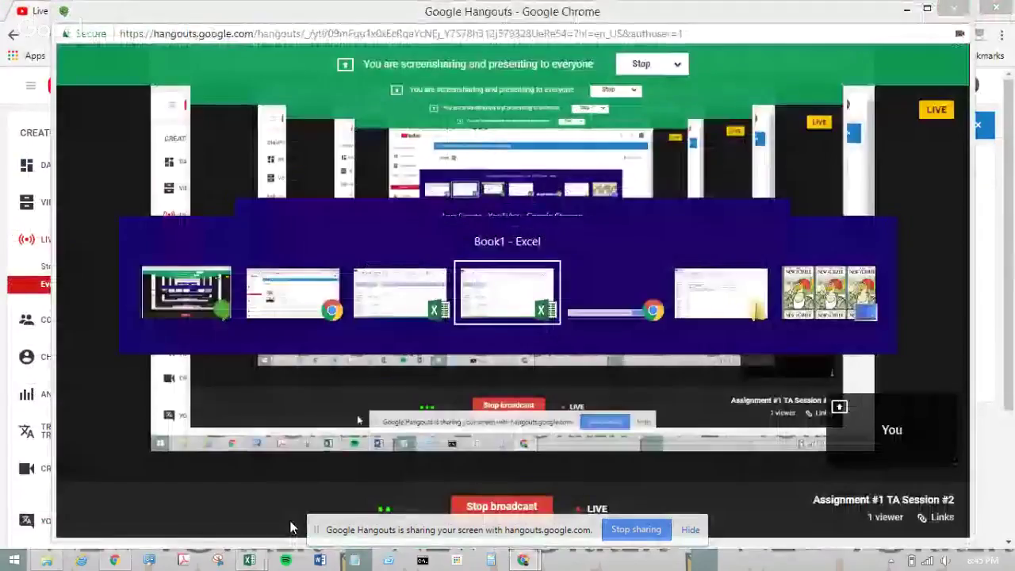
{"action": "left_click", "coordinate": [244, 177]}
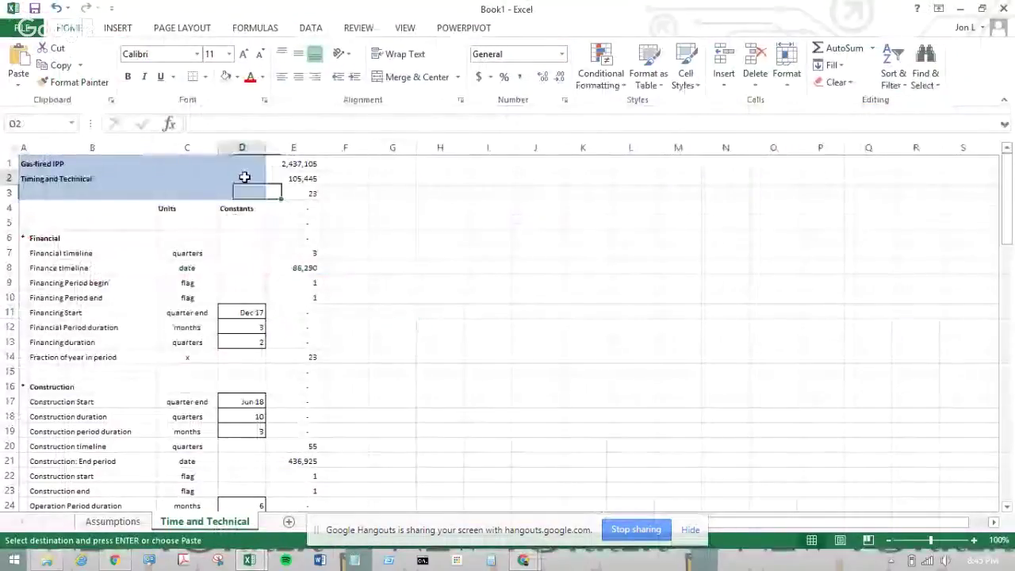
{"action": "key", "text": "ctrl+v"}
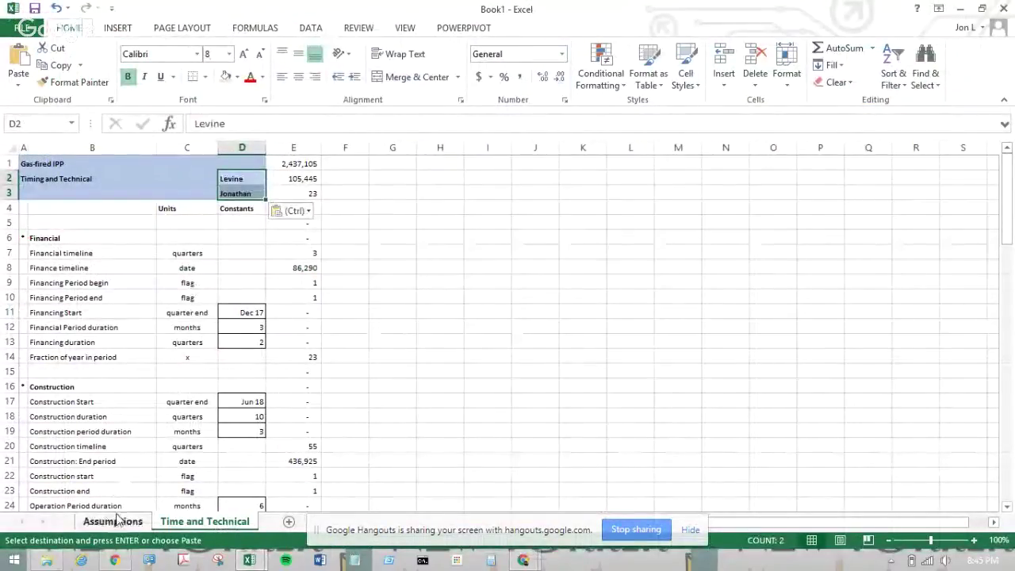
{"action": "left_click", "coordinate": [115, 521]}
{"action": "left_click", "coordinate": [240, 178]}
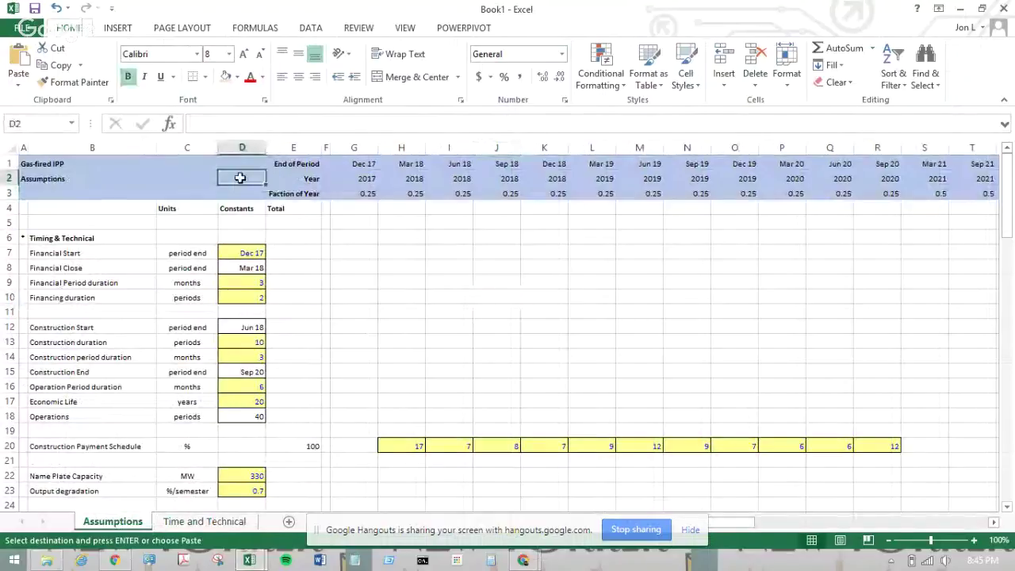
{"action": "key", "text": "ctrl+v"}
- Check the months unit in C12 of Time and Technical, then show Assumptions
{"action": "left_click", "coordinate": [372, 318]}
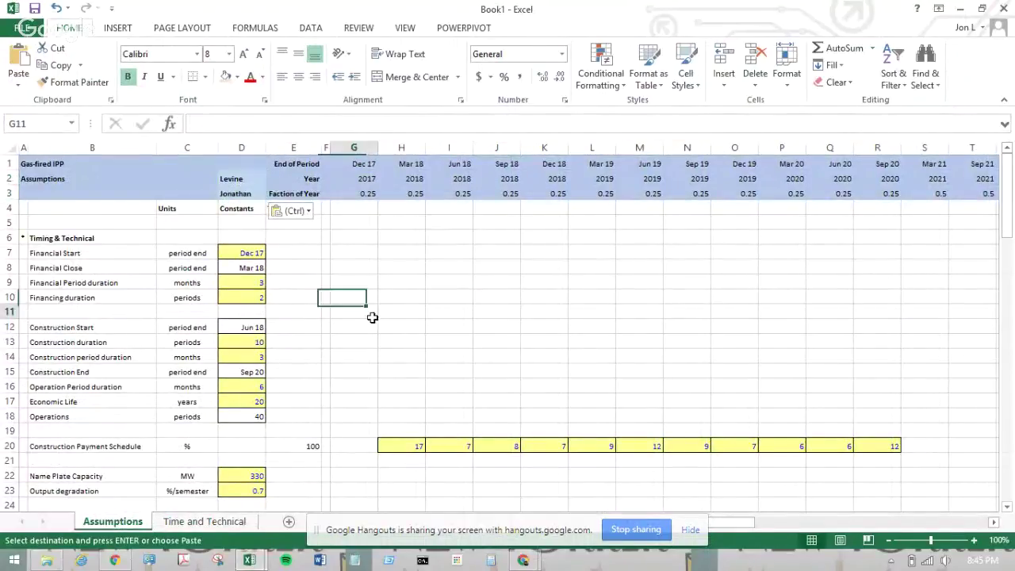
{"action": "left_click", "coordinate": [205, 521]}
{"action": "left_click", "coordinate": [195, 331]}
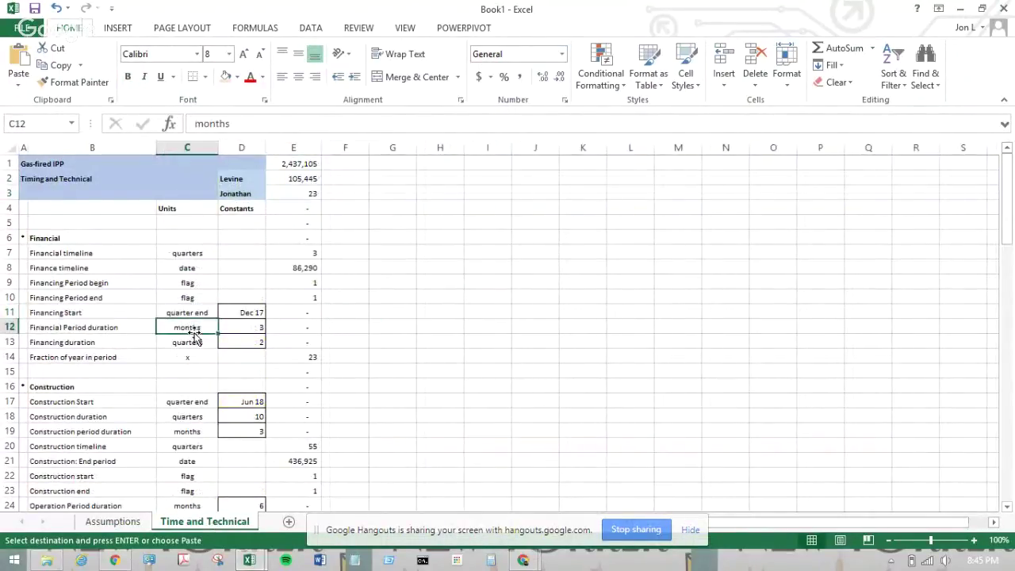
{"action": "left_click", "coordinate": [118, 523]}
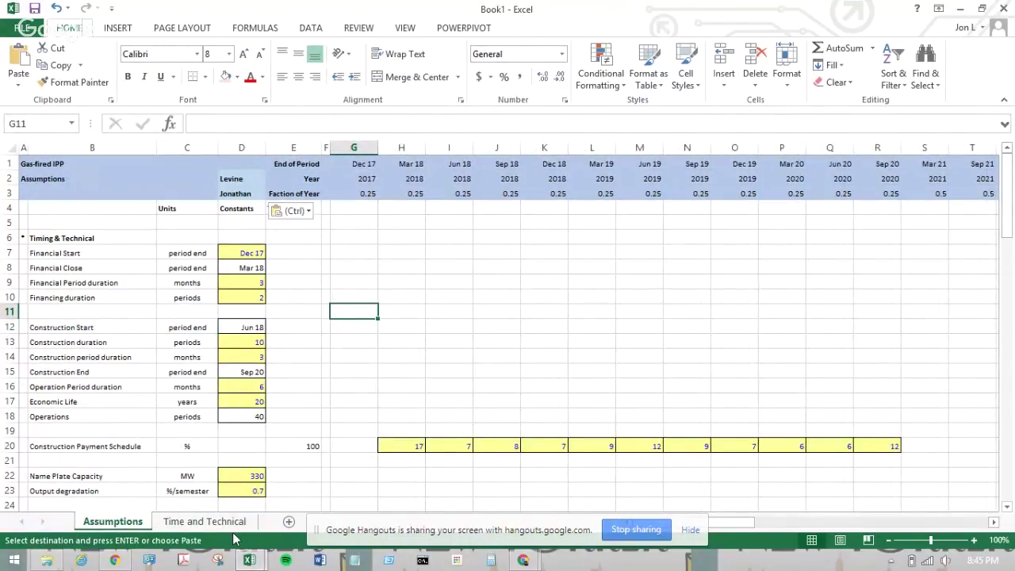
{"action": "key", "text": "alt"}
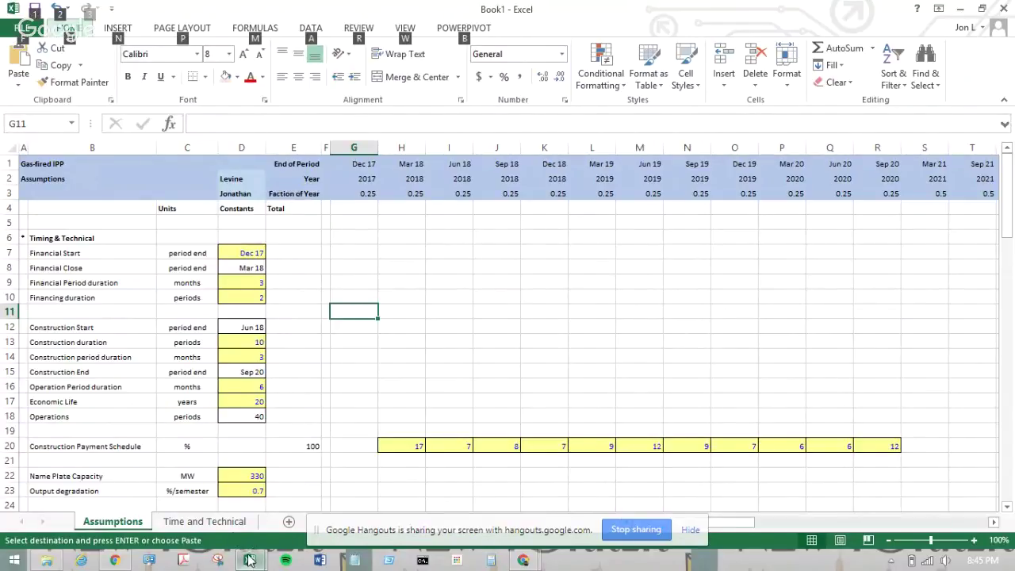
- Copy the entire Assumptions sheet of the Thermal Plant workbook
{"action": "left_click", "coordinate": [249, 560]}
{"action": "left_click", "coordinate": [195, 451]}
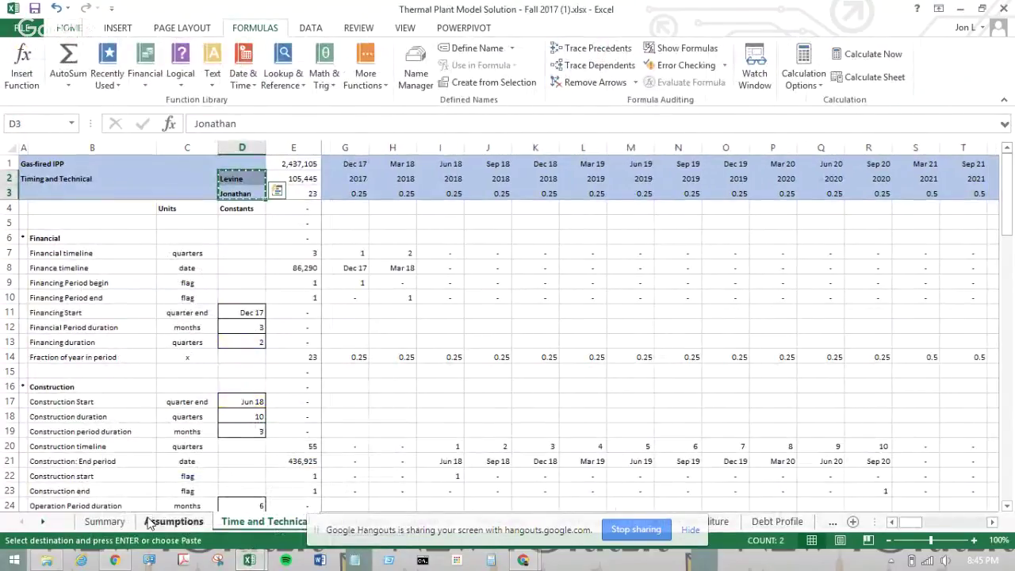
{"action": "left_click", "coordinate": [173, 521]}
{"action": "left_click", "coordinate": [358, 284]}
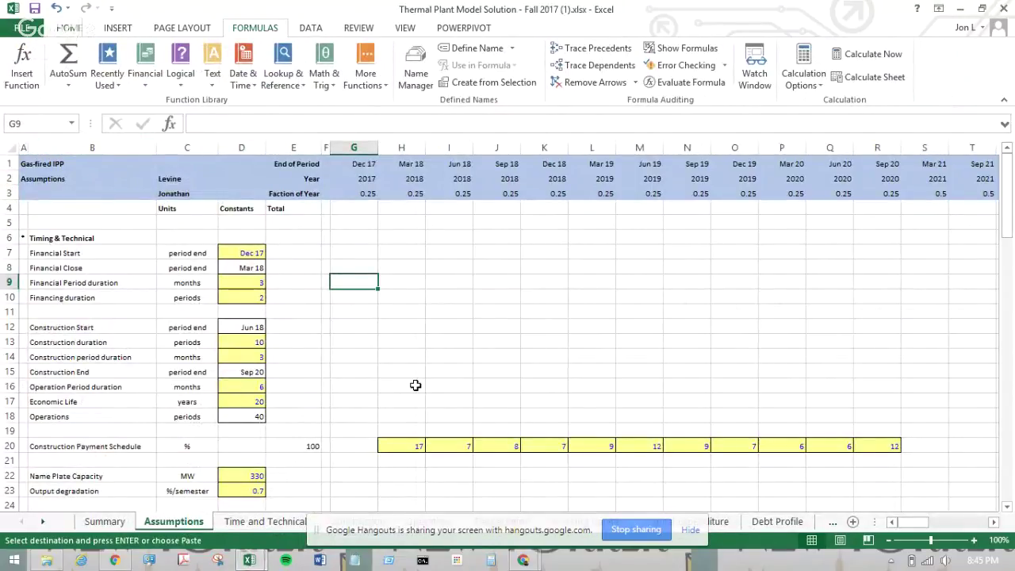
{"action": "scroll", "coordinate": [415, 385], "scroll_direction": "down", "scroll_amount": 11}
{"action": "scroll", "coordinate": [437, 341], "scroll_direction": "up", "scroll_amount": 11}
{"action": "left_click", "coordinate": [12, 150]}
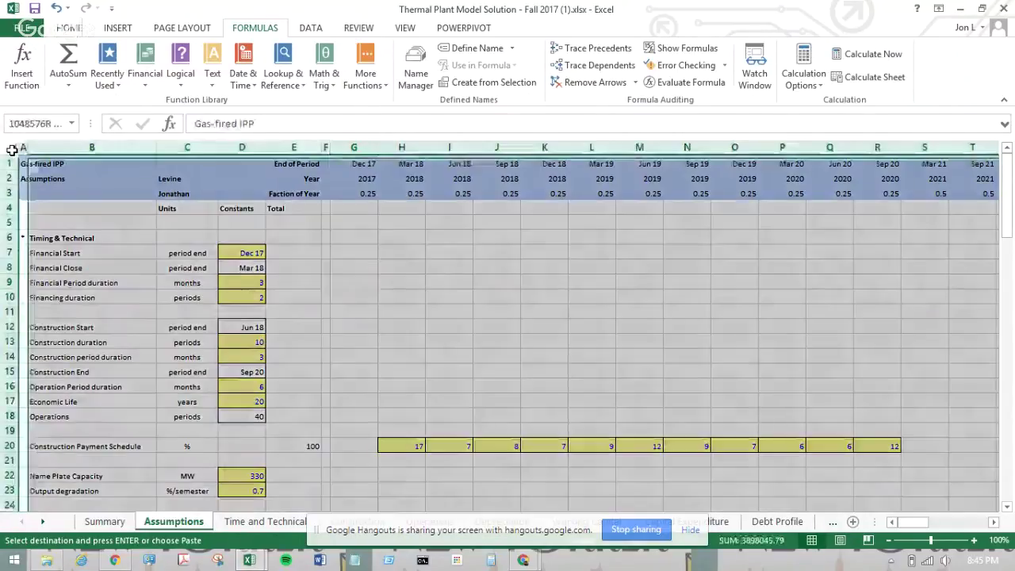
{"action": "right_click", "coordinate": [107, 203]}
{"action": "left_click", "coordinate": [140, 225]}
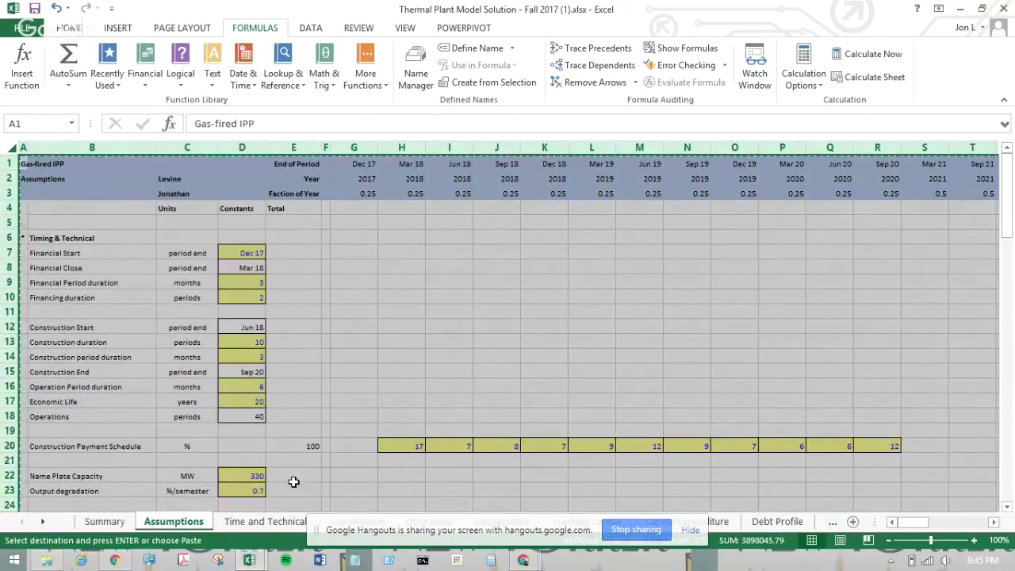
- Paste it over all of Book1's Assumptions sheet as Values & Source Formatting
{"action": "left_click", "coordinate": [250, 560]}
{"action": "left_click", "coordinate": [309, 469]}
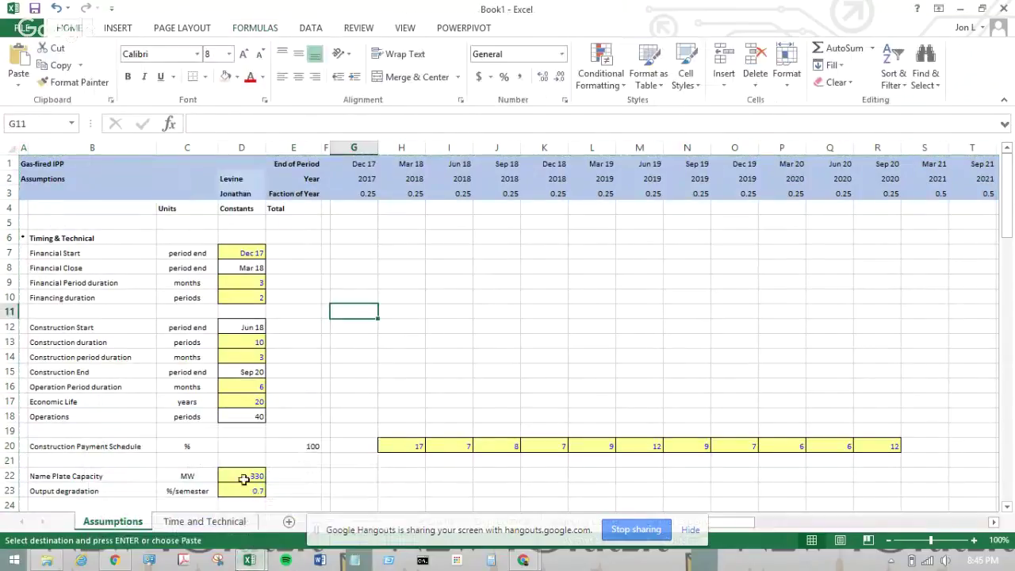
{"action": "left_click", "coordinate": [11, 149]}
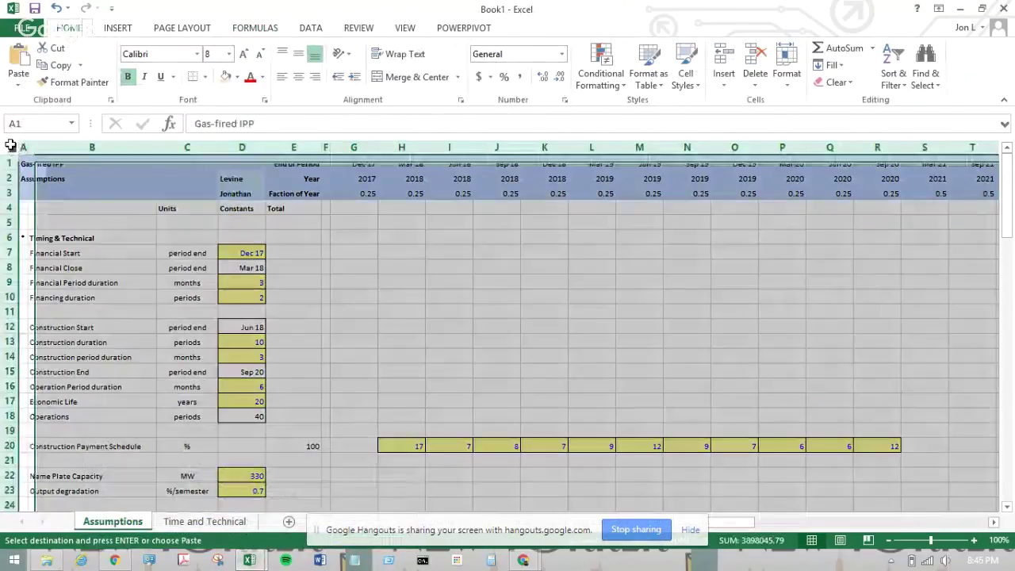
{"action": "right_click", "coordinate": [92, 204]}
{"action": "mouse_move", "coordinate": [239, 290]}
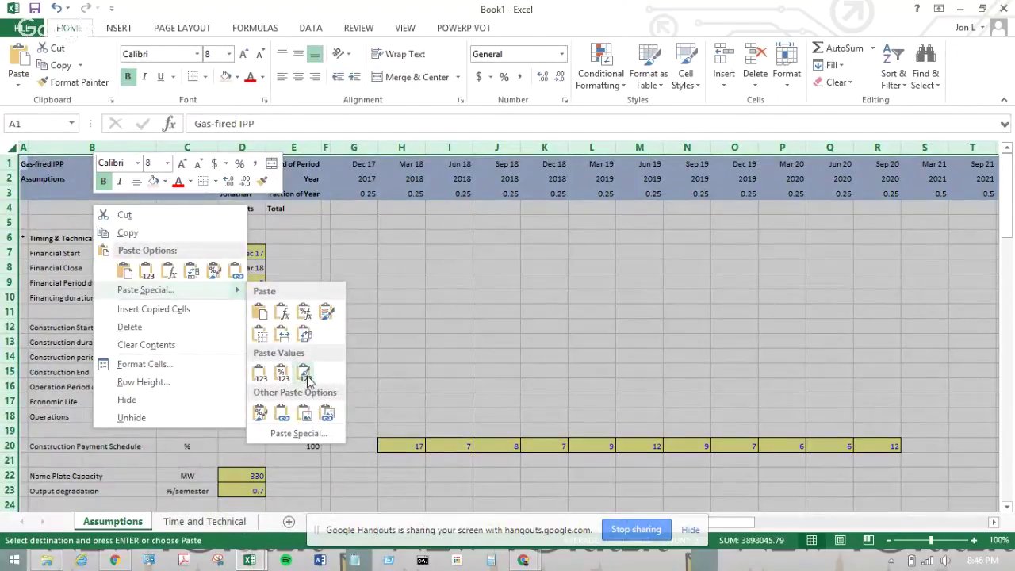
{"action": "left_click", "coordinate": [306, 374]}
{"action": "left_click", "coordinate": [294, 312]}
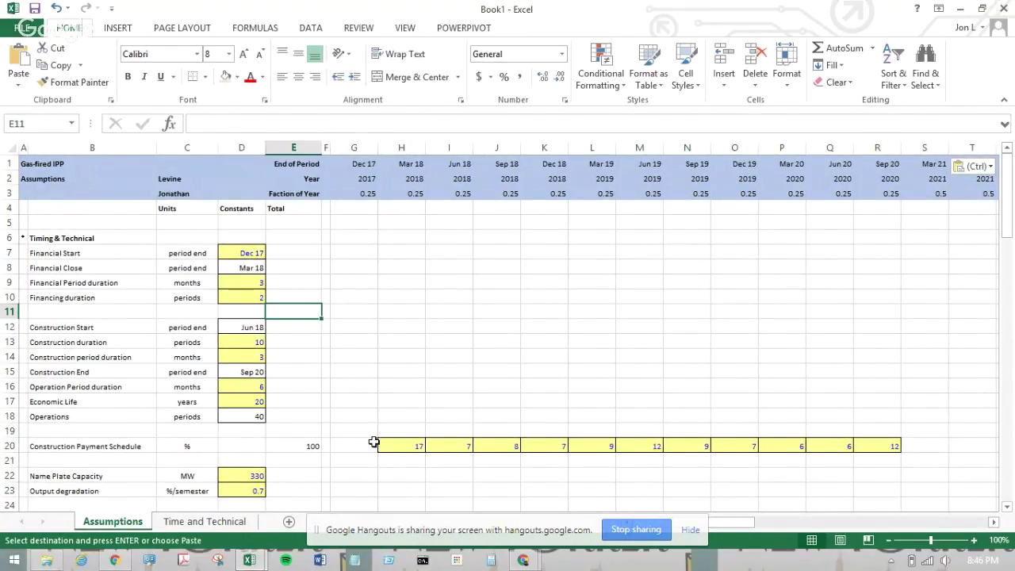
{"action": "left_click", "coordinate": [247, 561]}
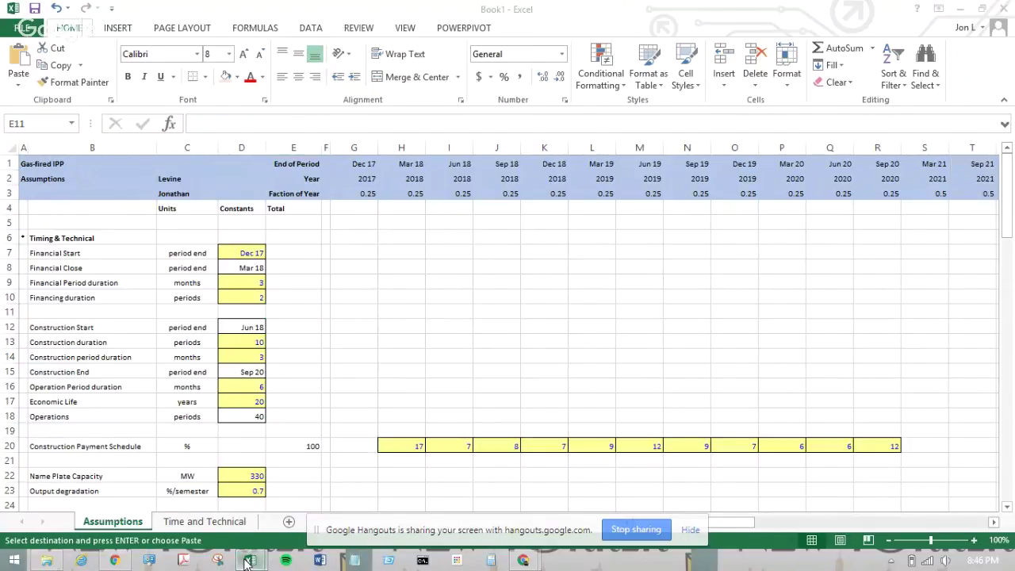
- On the Timing and Technical sheet, enter =SUM(G7:BF7) in E7 to total row 7
{"action": "left_click", "coordinate": [185, 483]}
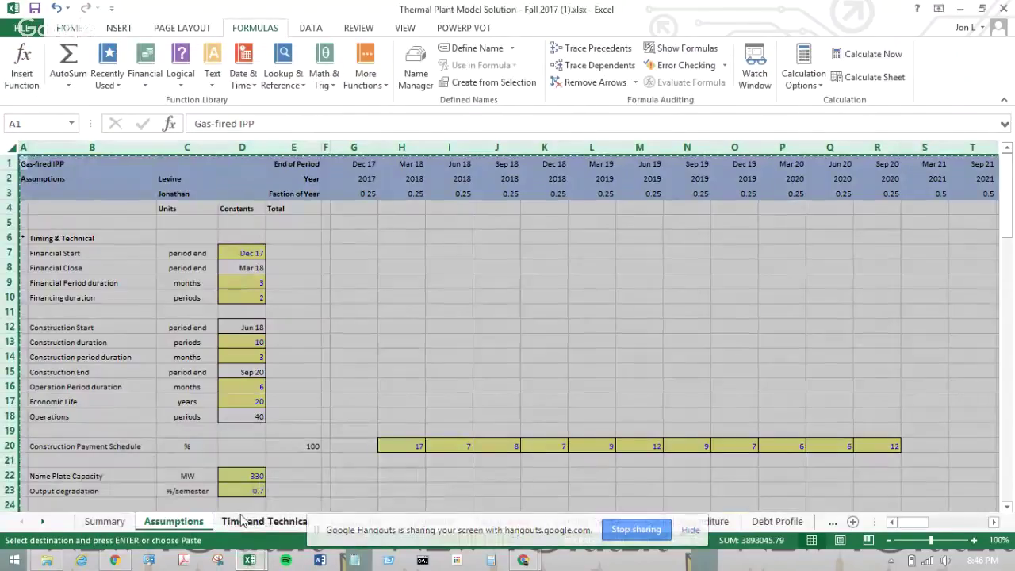
{"action": "left_click", "coordinate": [242, 521]}
{"action": "left_click", "coordinate": [285, 164]}
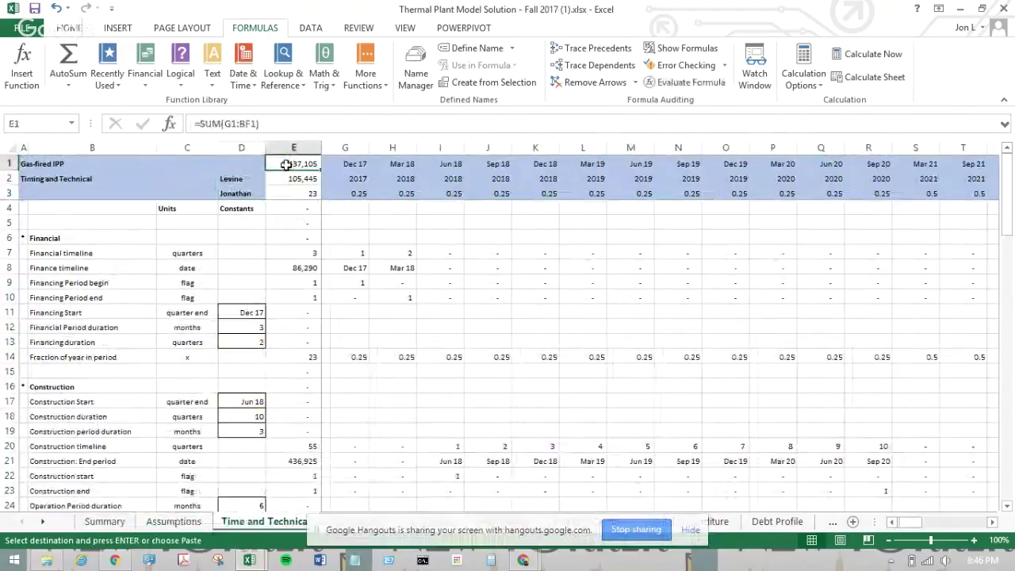
{"action": "type", "text": "=su"}
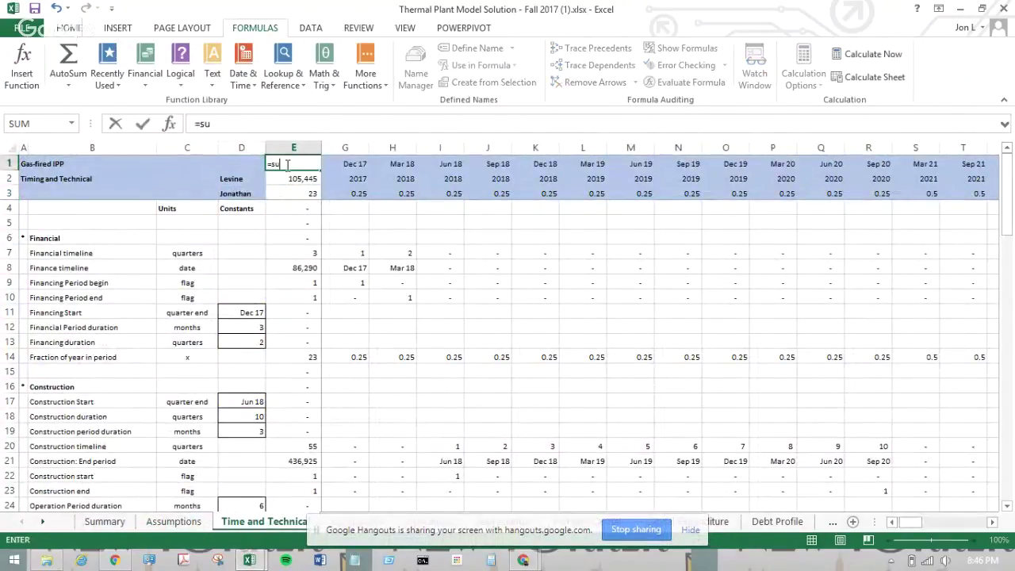
{"action": "key", "text": "Escape"}
{"action": "key", "text": "Right"}
{"action": "key", "text": "Down"}
{"action": "key", "text": "Down"}
{"action": "key", "text": "Down"}
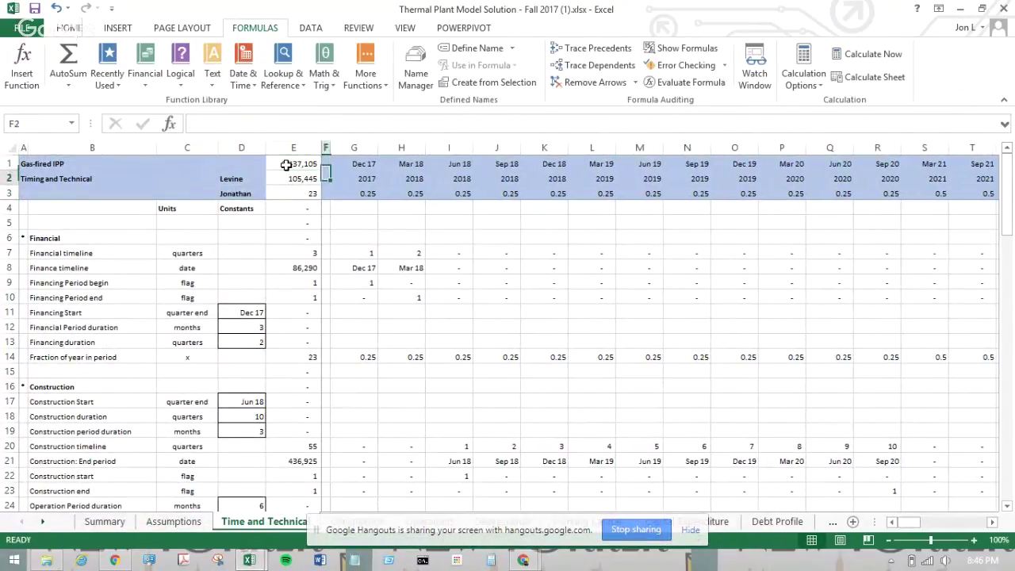
{"action": "key", "text": "Left"}
{"action": "key", "text": "Down"}
{"action": "key", "text": "Down"}
{"action": "key", "text": "Down"}
{"action": "type", "text": "=su"}
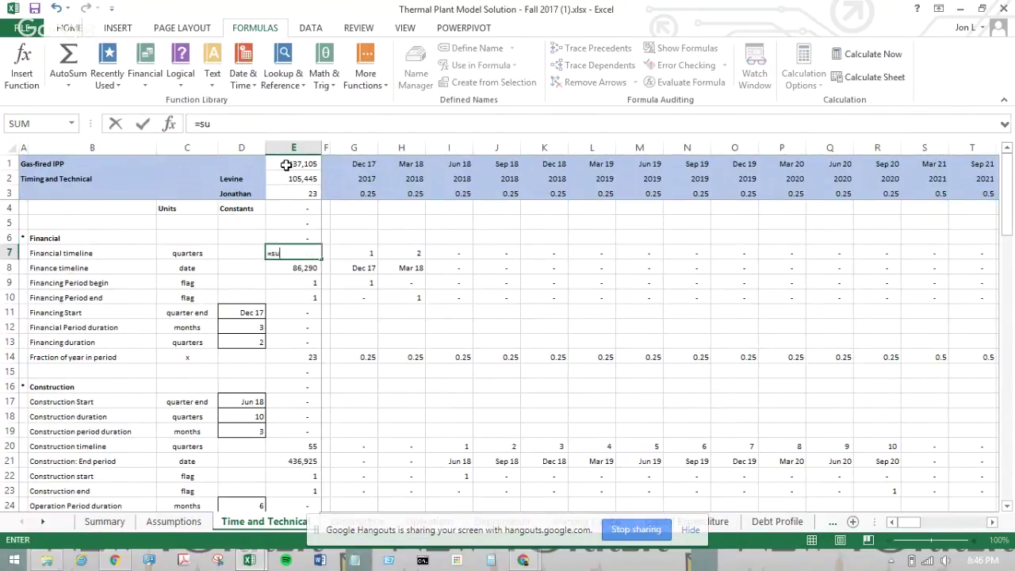
{"action": "type", "text": "m("}
{"action": "key", "text": "Right"}
{"action": "key", "text": "Right"}
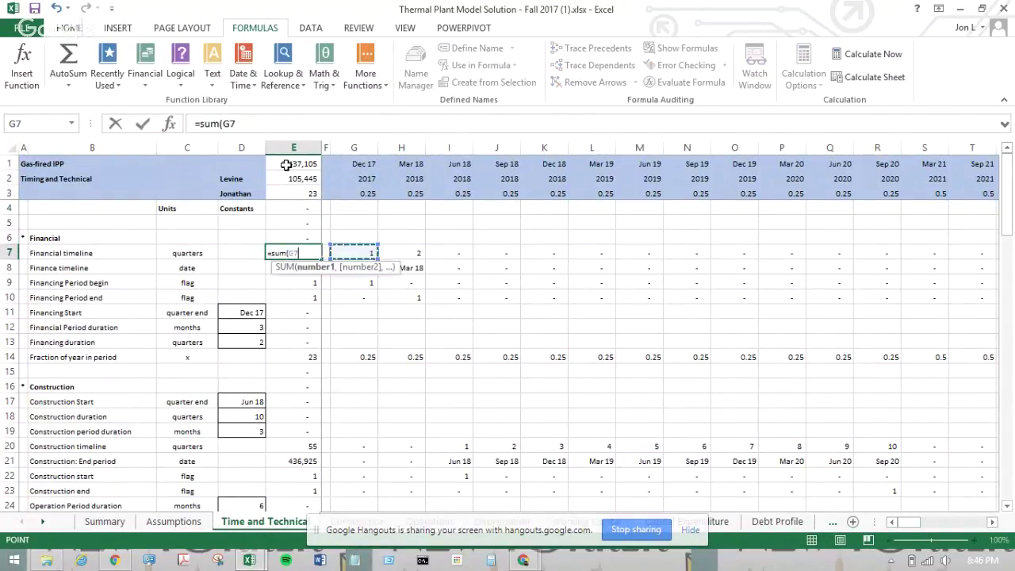
{"action": "key", "text": "ctrl+shift+Right"}
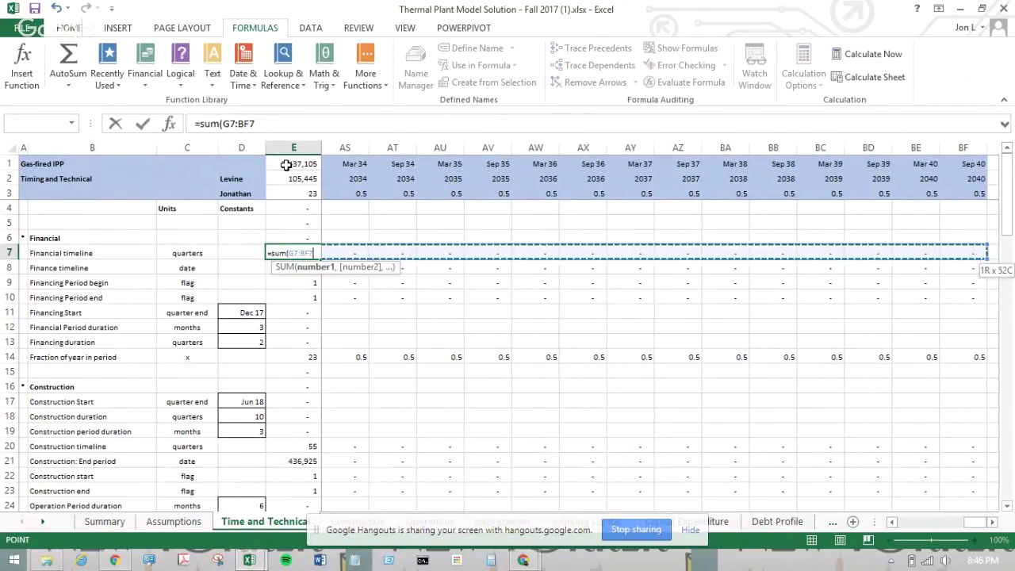
{"action": "key", "text": "Return"}
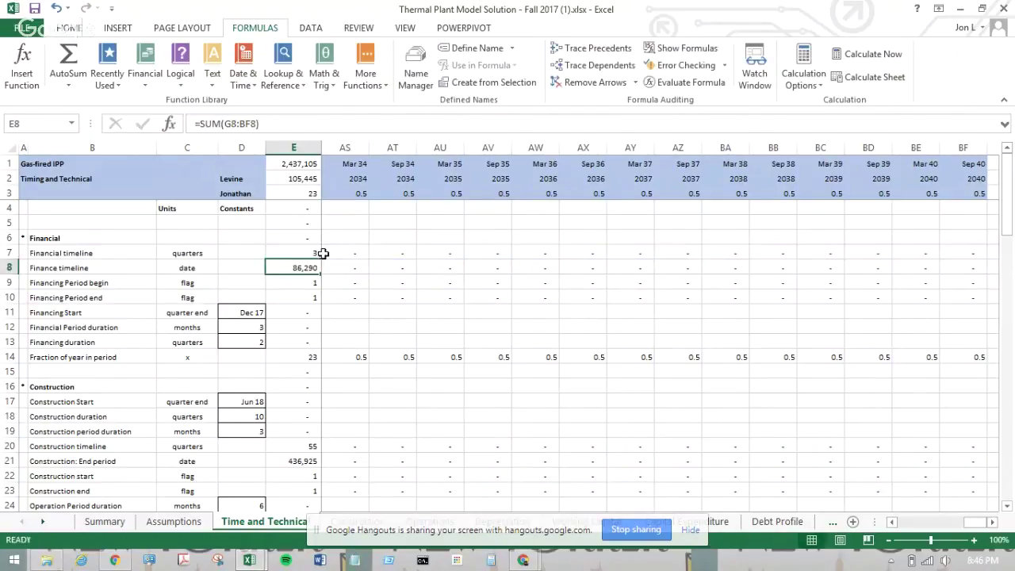
- Fill the E7 row-total formula down column E to row 87
{"action": "left_click", "coordinate": [311, 252]}
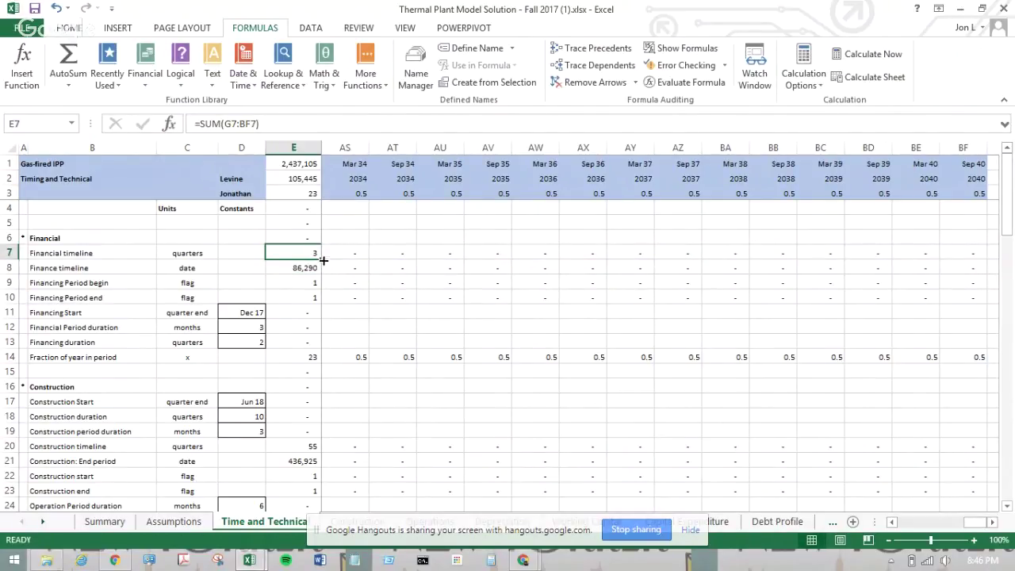
{"action": "scroll", "coordinate": [323, 260], "scroll_direction": "left", "scroll_amount": 15}
{"action": "left_click_drag", "start_coordinate": [321, 259], "coordinate": [325, 454]}
{"action": "left_click", "coordinate": [303, 461]}
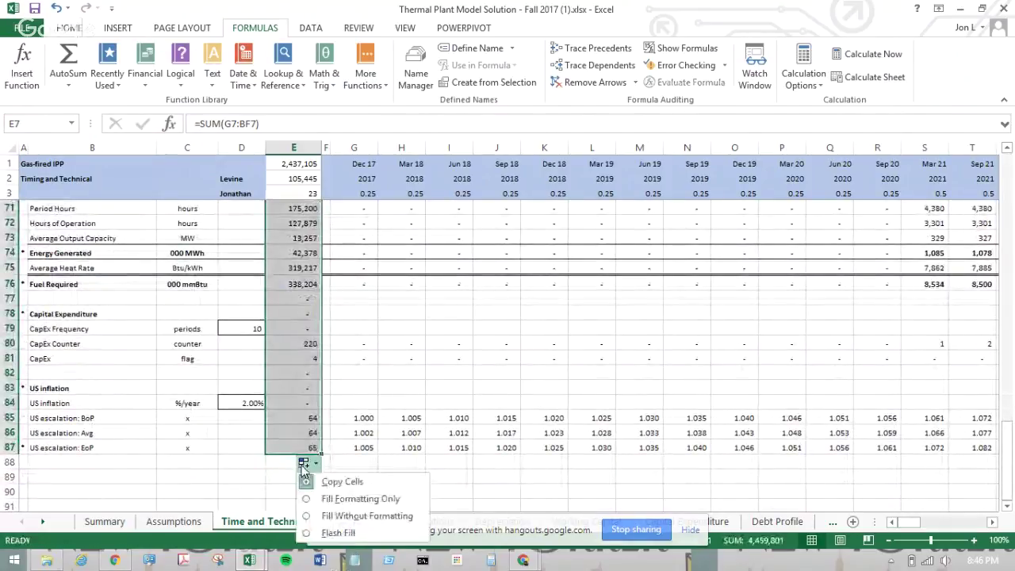
{"action": "left_click", "coordinate": [241, 447]}
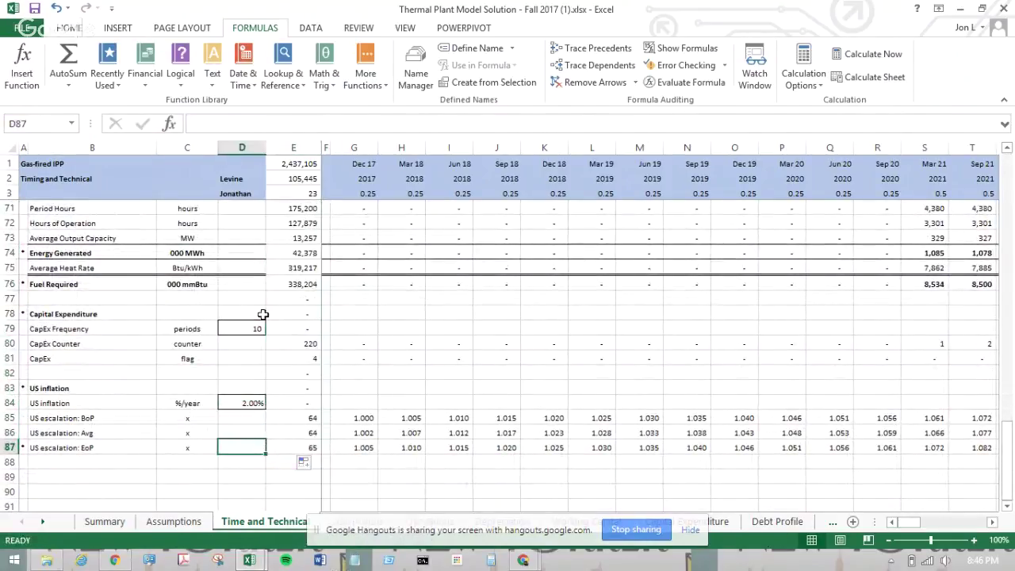
{"action": "left_click", "coordinate": [22, 146]}
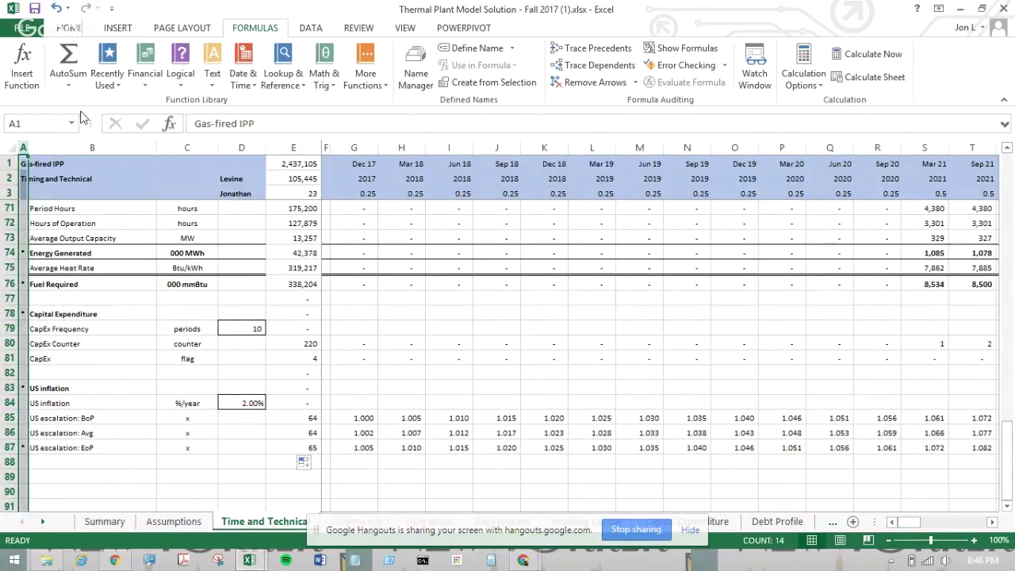
- Copy columns A–E of the model's sheet and select column A on Book1's Time and Technical sheet
{"action": "left_click", "coordinate": [303, 147], "text": "shift"}
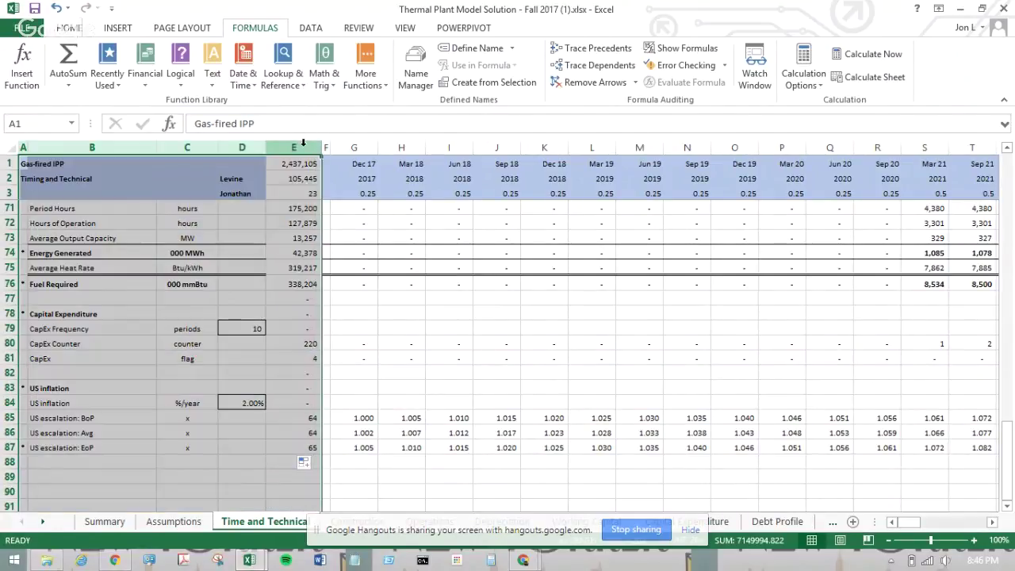
{"action": "right_click", "coordinate": [237, 181]}
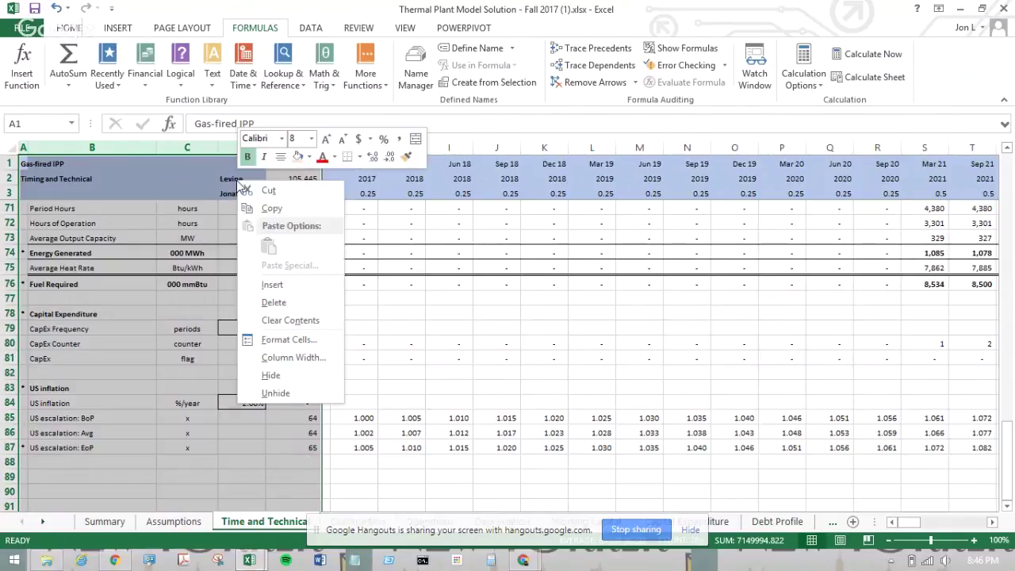
{"action": "left_click", "coordinate": [260, 210]}
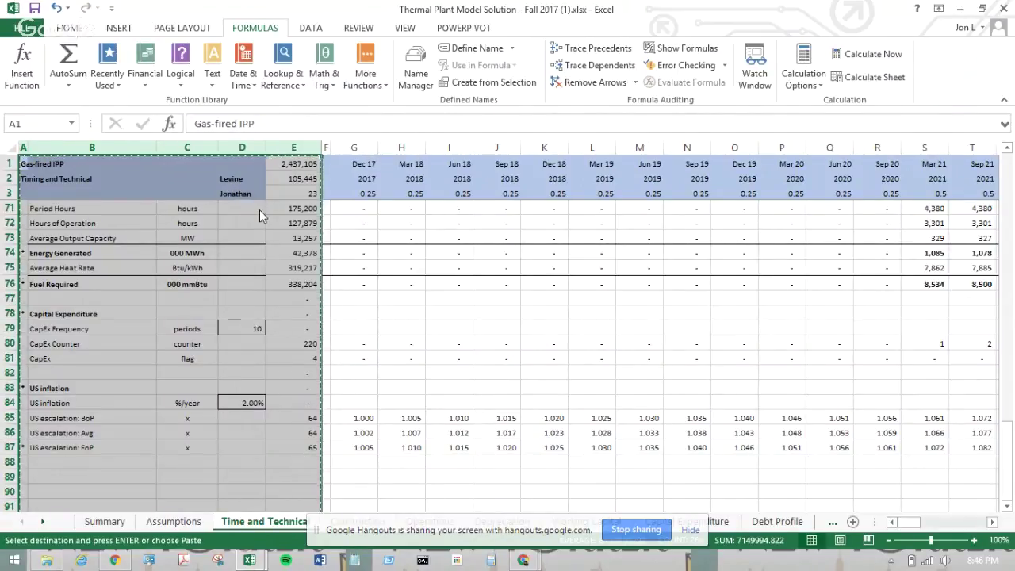
{"action": "key", "text": "ctrl+Tab"}
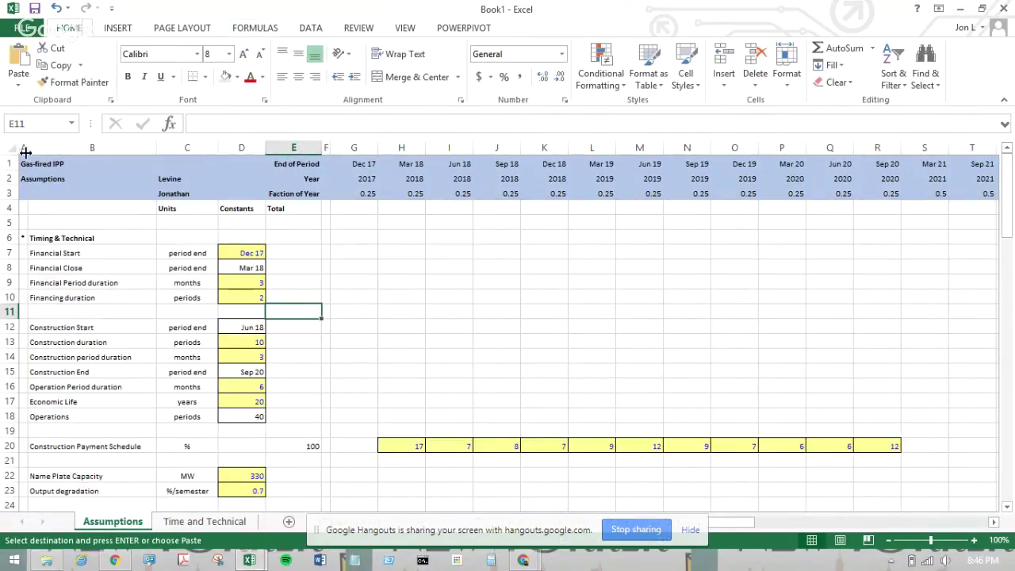
{"action": "left_click", "coordinate": [208, 521]}
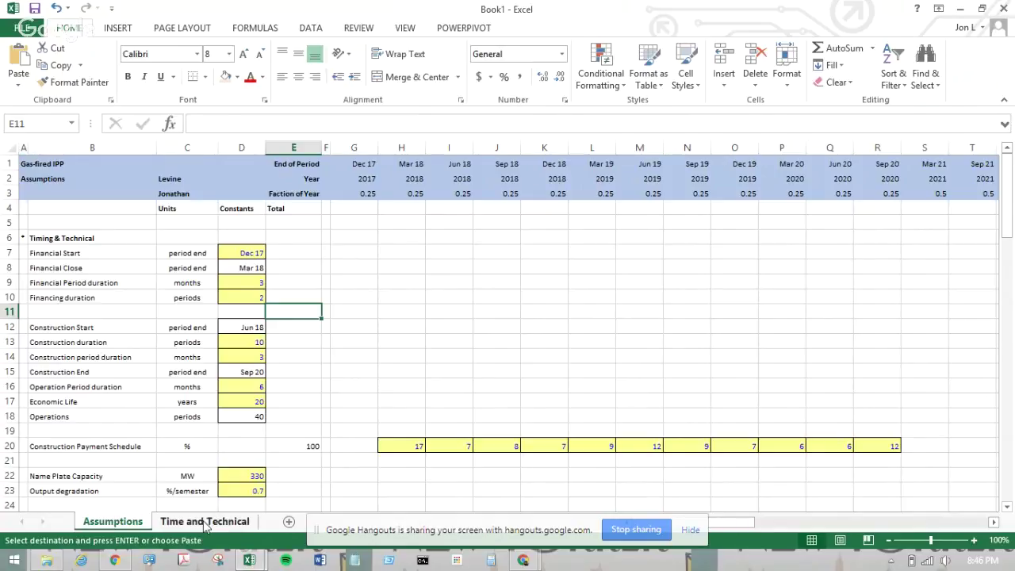
{"action": "left_click", "coordinate": [24, 145]}
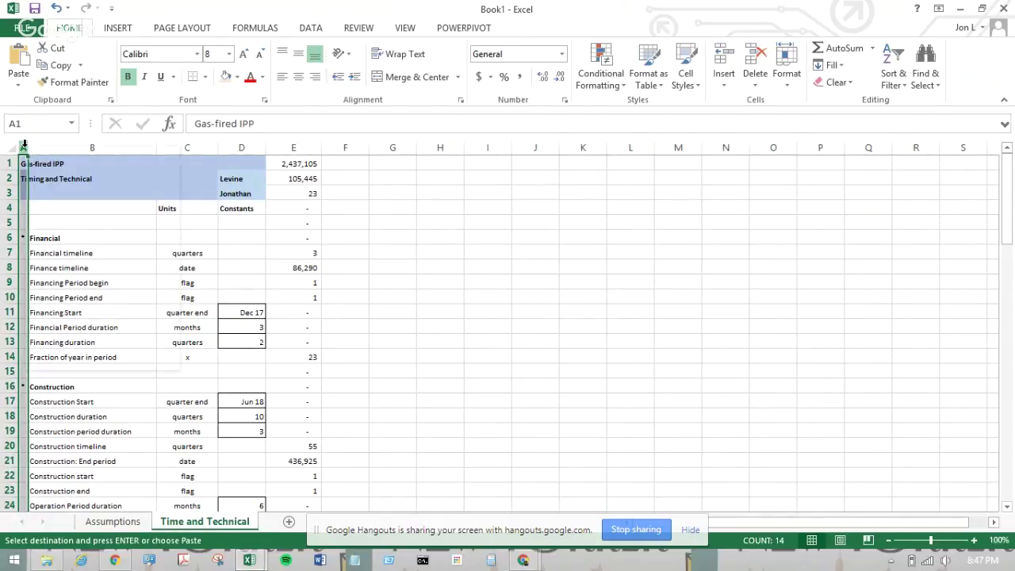
- Paste columns A–E as Values & Source Formatting, then verify E8 (86,290) and E4 hold plain values
{"action": "right_click", "coordinate": [24, 145]}
{"action": "mouse_move", "coordinate": [166, 235]}
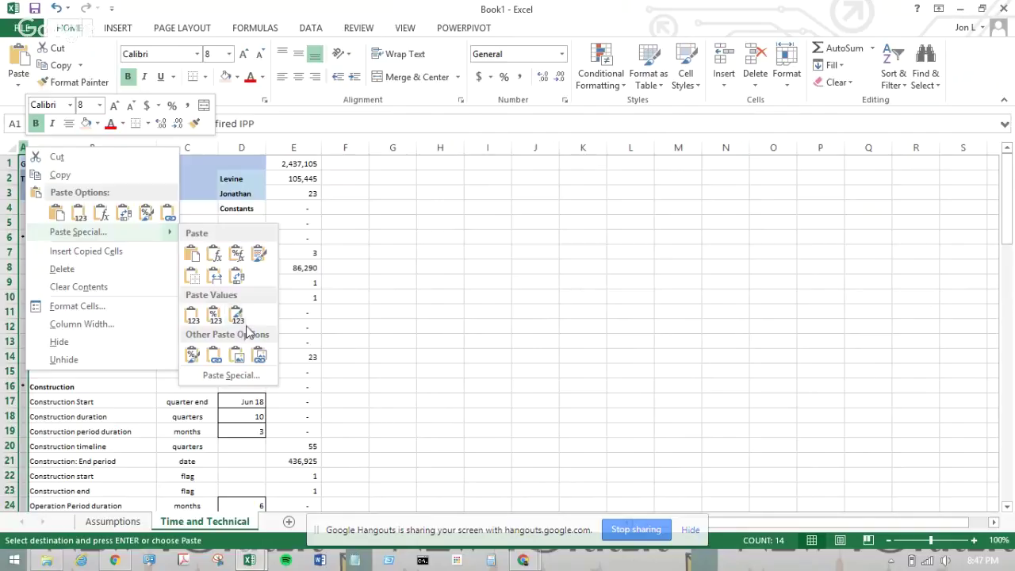
{"action": "left_click", "coordinate": [241, 325]}
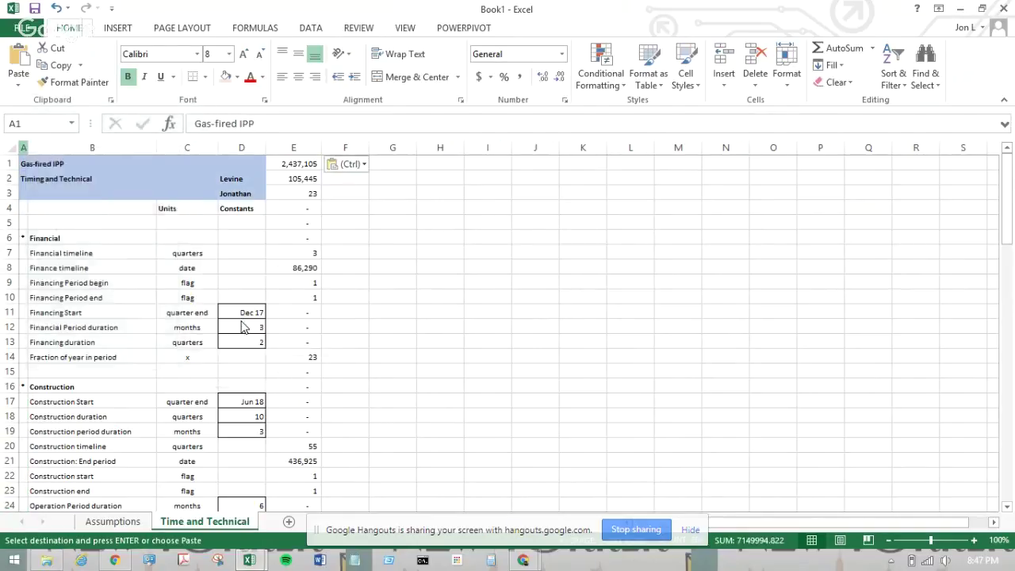
{"action": "left_click", "coordinate": [214, 281]}
{"action": "left_click", "coordinate": [278, 270]}
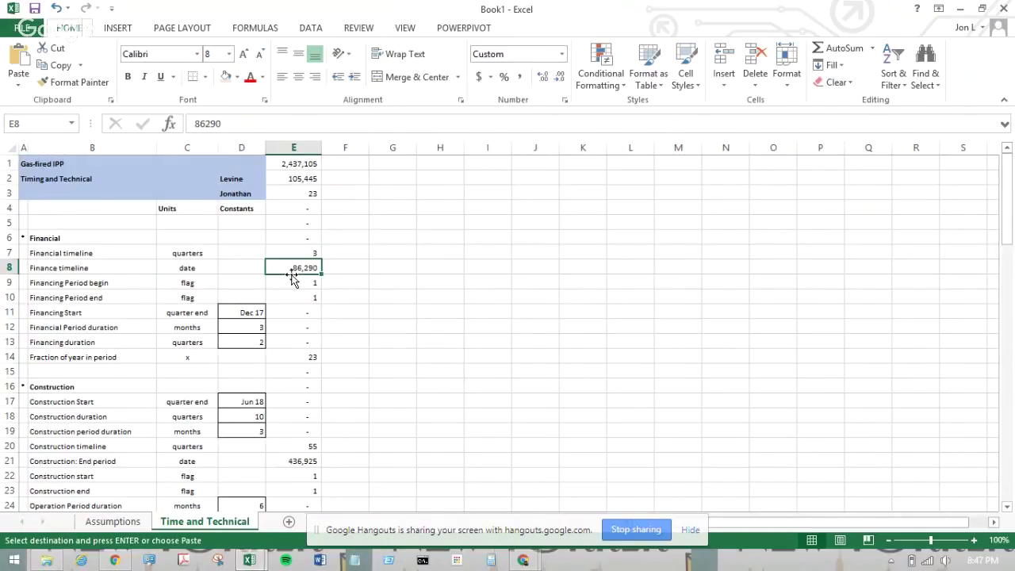
{"action": "scroll", "coordinate": [291, 277], "scroll_direction": "down", "scroll_amount": 13}
{"action": "scroll", "coordinate": [291, 278], "scroll_direction": "up", "scroll_amount": 13}
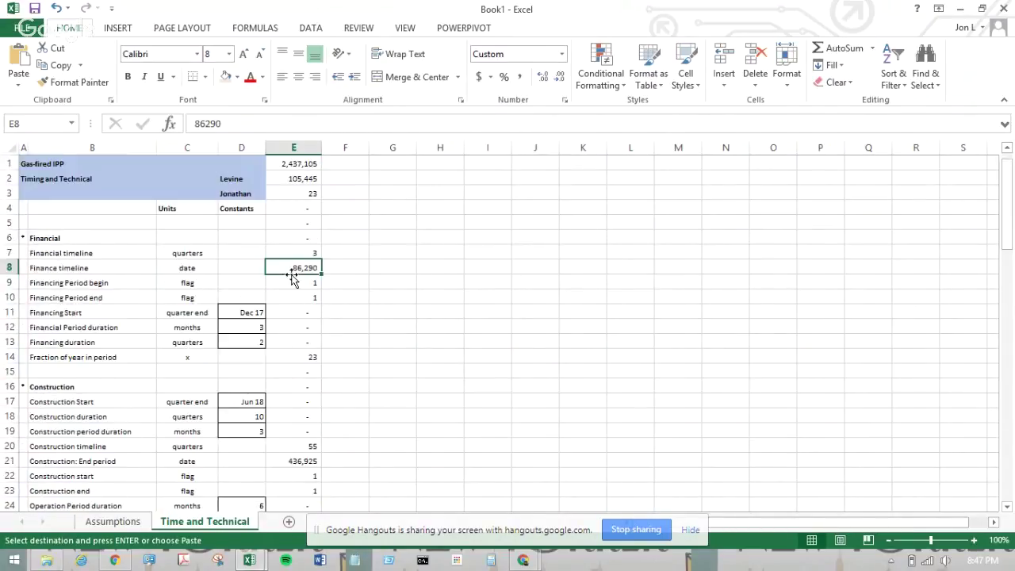
{"action": "left_click", "coordinate": [295, 206]}
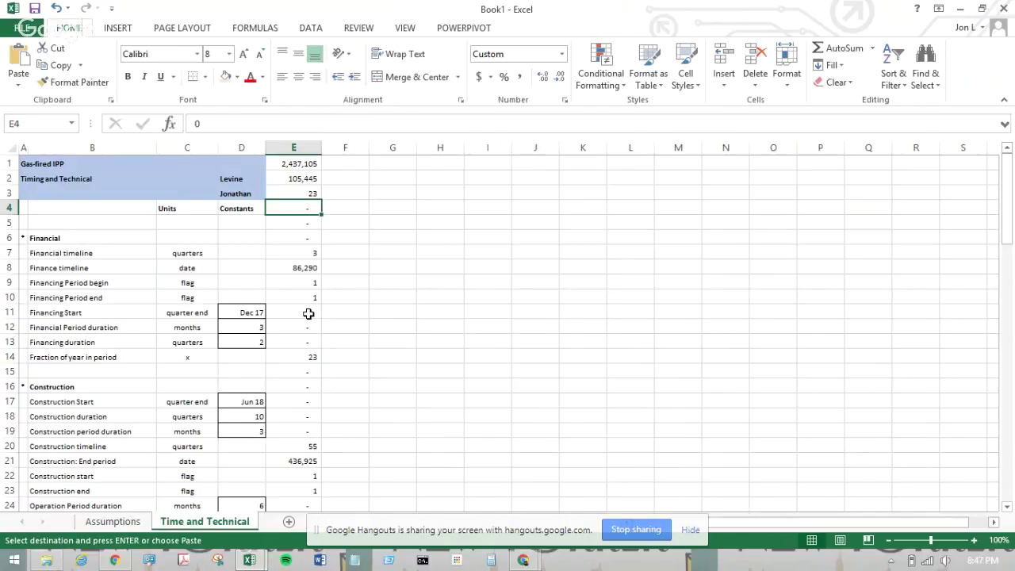
{"action": "left_click", "coordinate": [469, 300]}
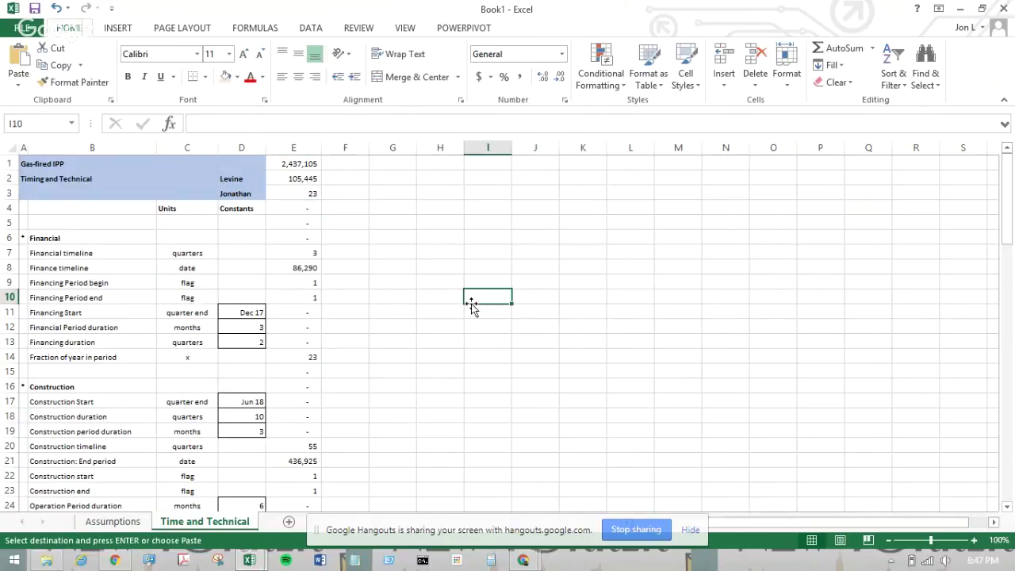
{"action": "left_click", "coordinate": [26, 27]}
{"action": "left_click", "coordinate": [53, 174]}
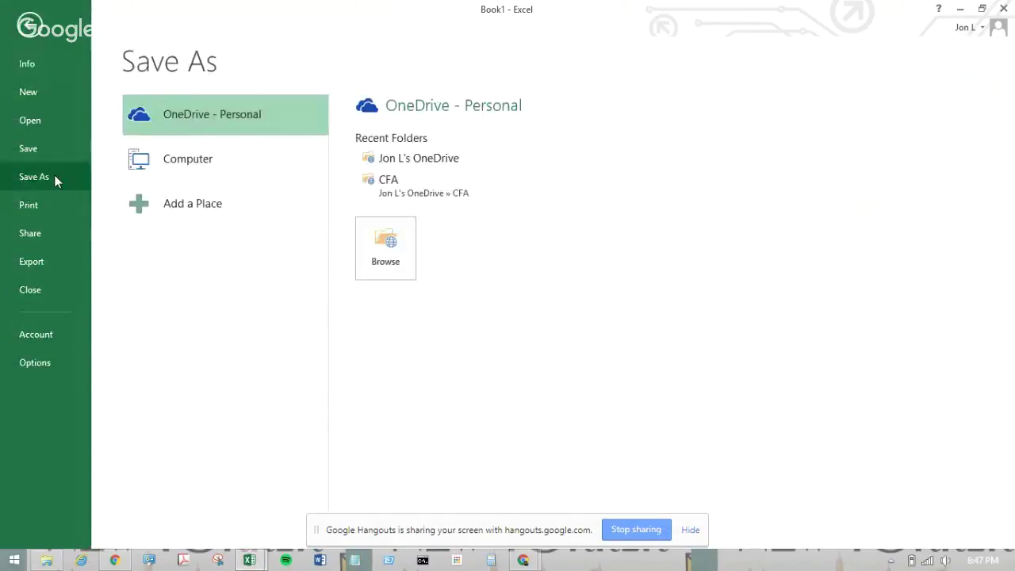
{"action": "left_click", "coordinate": [24, 31]}
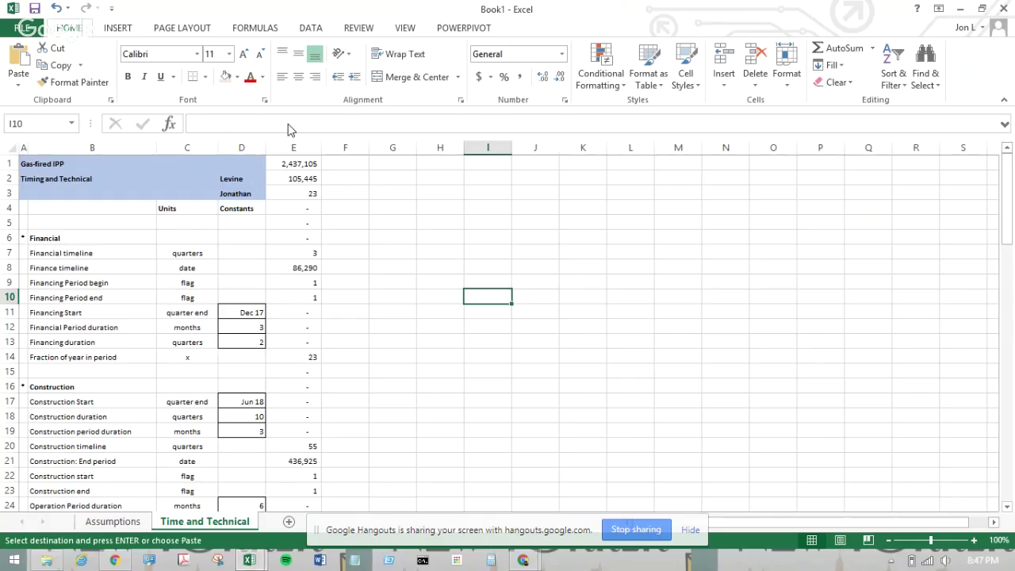
{"action": "left_click", "coordinate": [511, 252]}
{"action": "key", "text": "ctrl+v"}
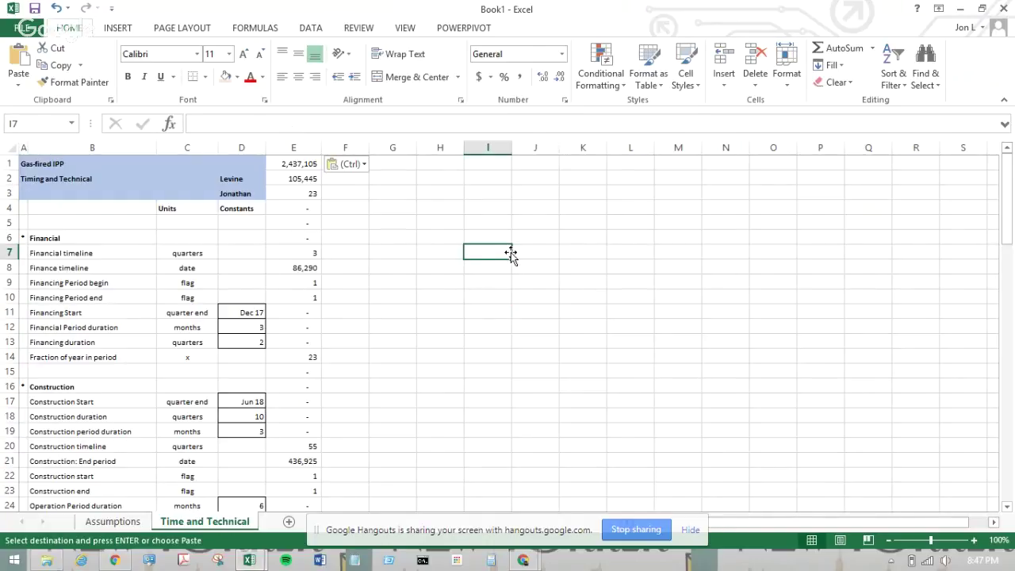
- Enter the 'HOW TO SAVE the MODEL AND EXTRACT' heading in I7, 'Model' in I9, and the model file name in I10
{"action": "key", "text": "Escape"}
{"action": "key", "text": "BackSpace"}
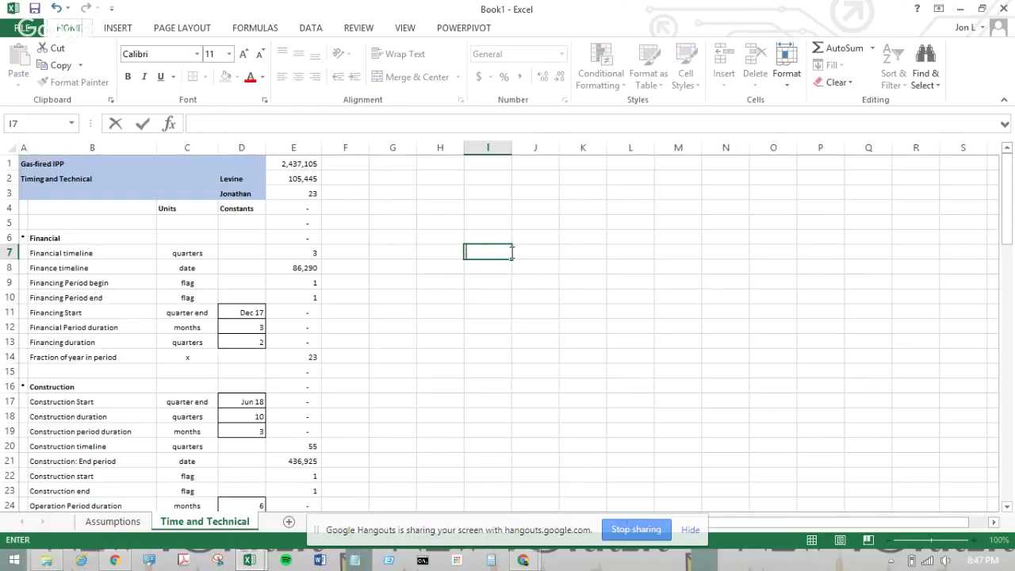
{"action": "type", "text": "HOW TO SAVE"}
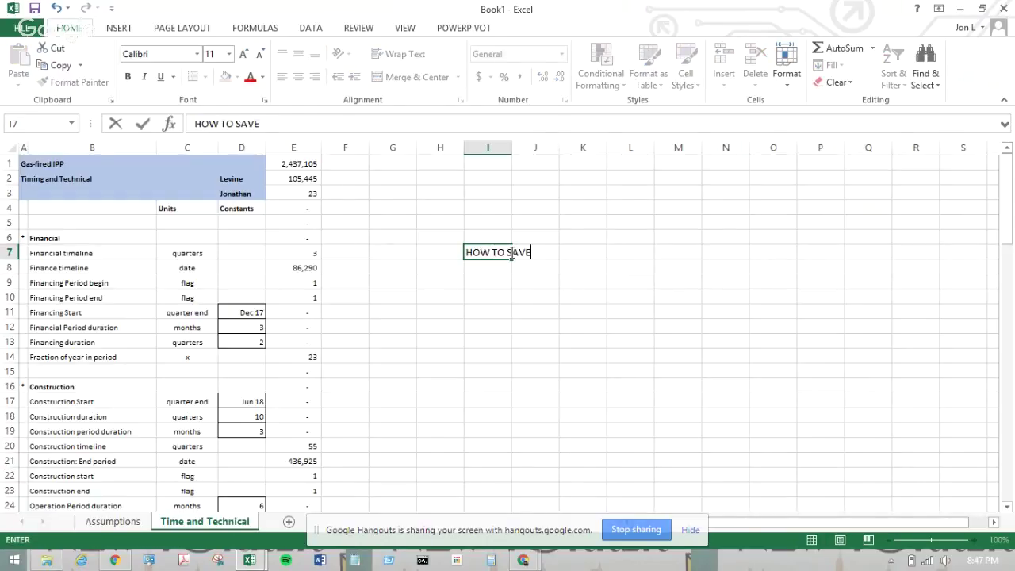
{"action": "type", "text": " the MODEL "}
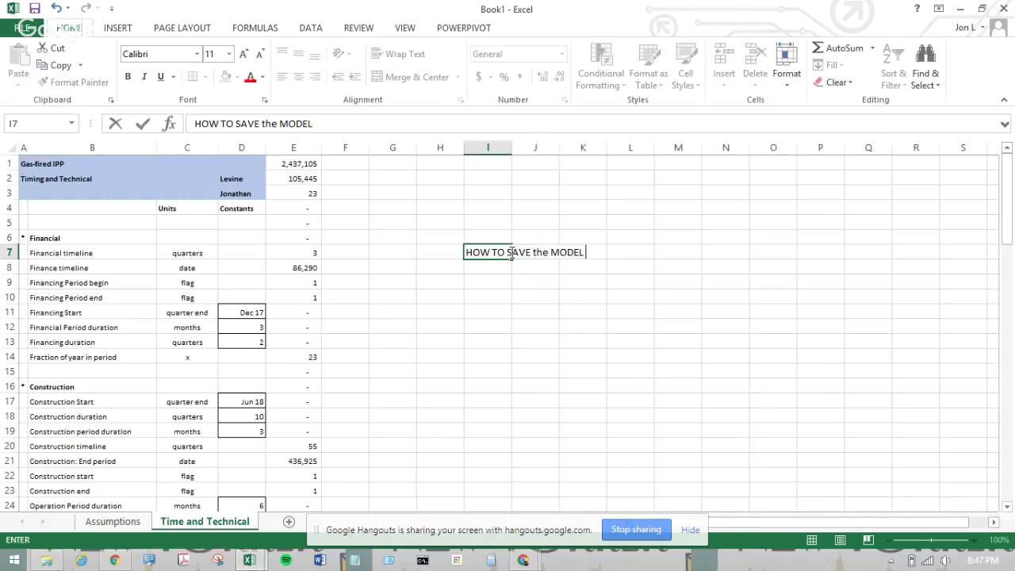
{"action": "type", "text": "AND EXTRAC"}
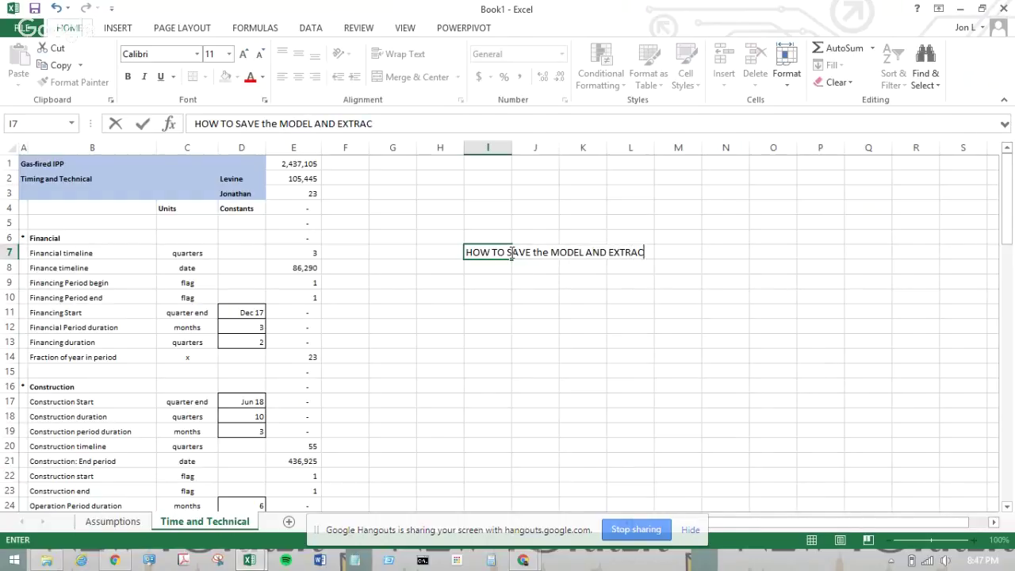
{"action": "key", "text": "Return"}
{"action": "key", "text": "Return"}
{"action": "type", "text": "Model"}
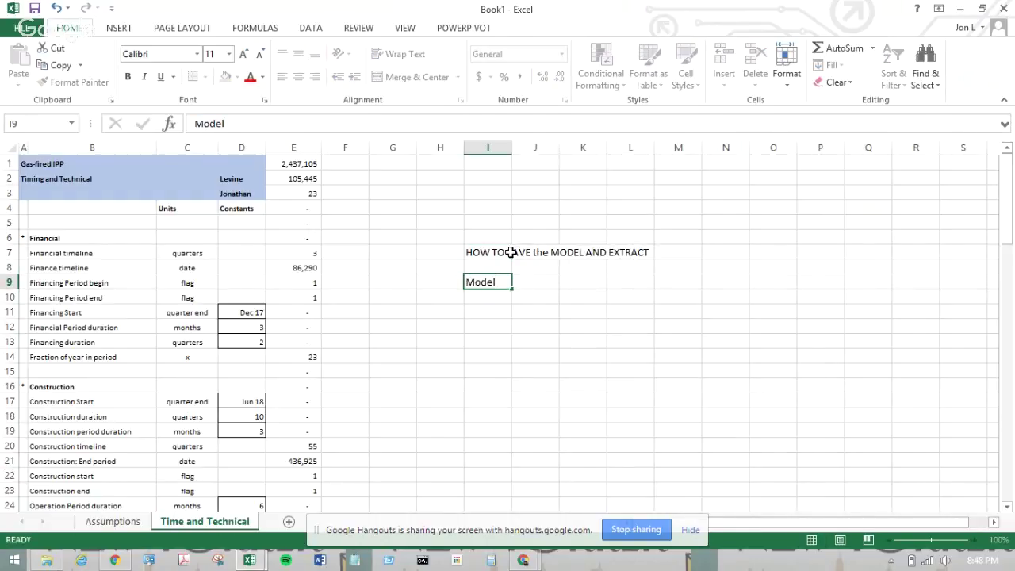
{"action": "key", "text": "Return"}
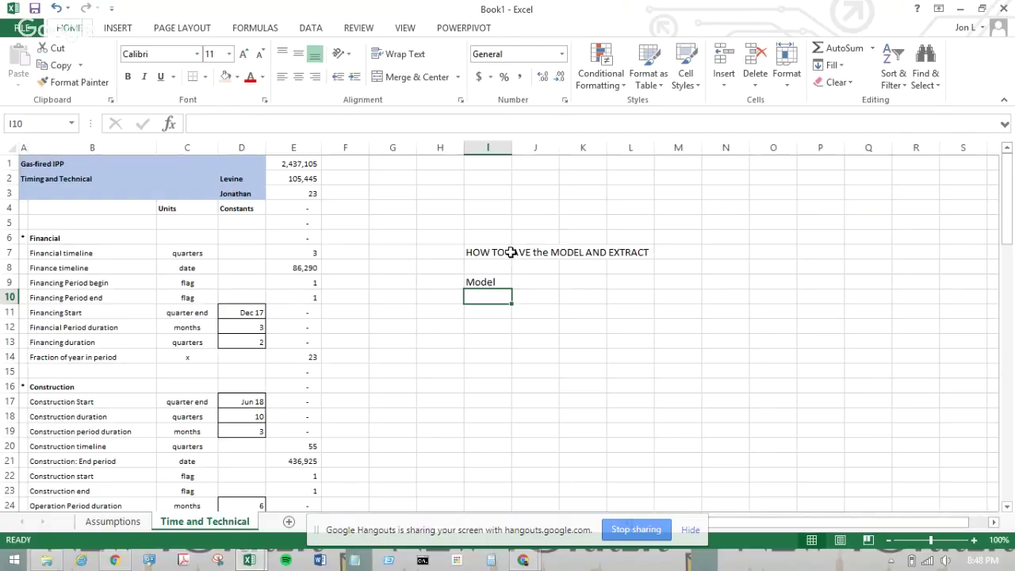
{"action": "type", "text": "LASTNAME"}
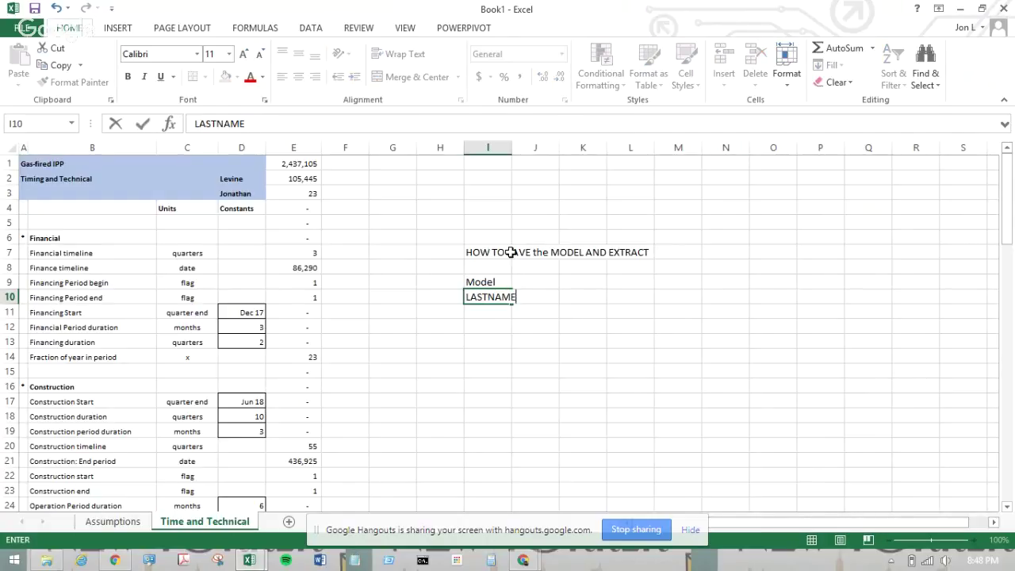
{"action": "type", "text": ".FIRSTNAME"}
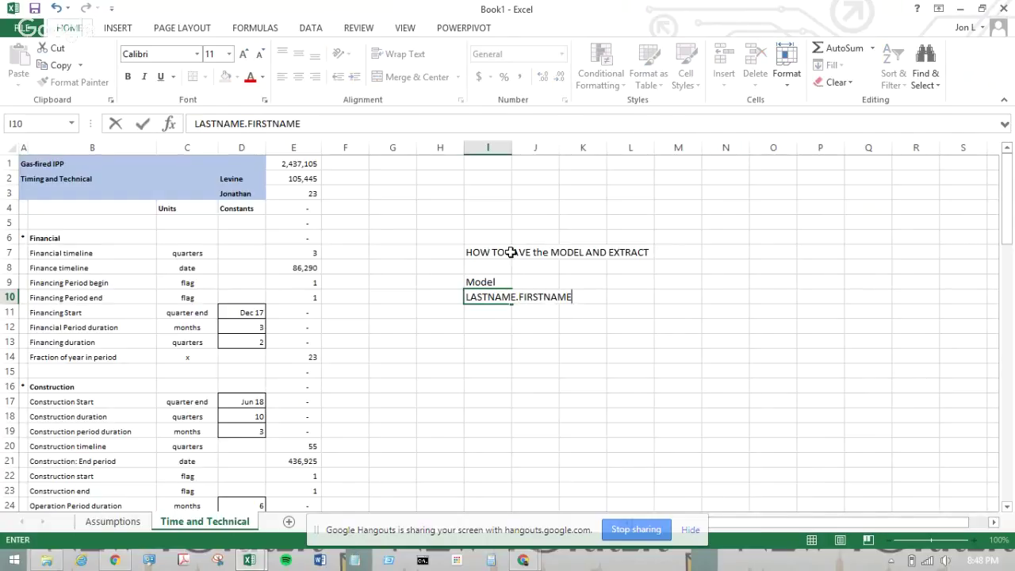
{"action": "type", "text": ".ASSIGNMENT"}
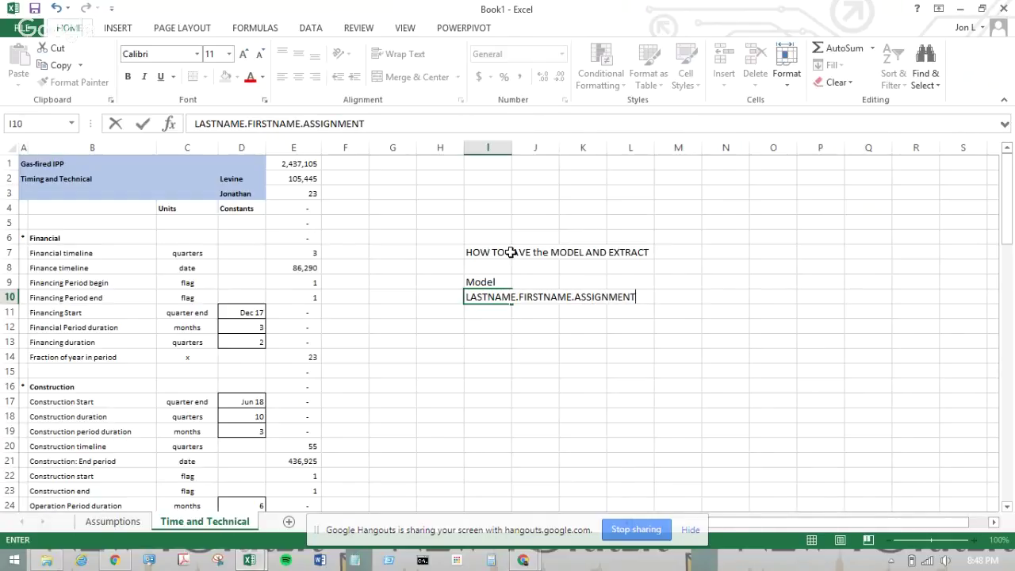
{"action": "type", "text": "11"}
{"action": "key", "text": "Return"}
{"action": "key", "text": "Return"}
- Add 'Extract' in I12, end I10 with '.MODEL', and put LASTNAME.FIRSTNAME.ASSIGNMENT.1.EXTRACT in I13
{"action": "type", "text": "eXTRACT"}
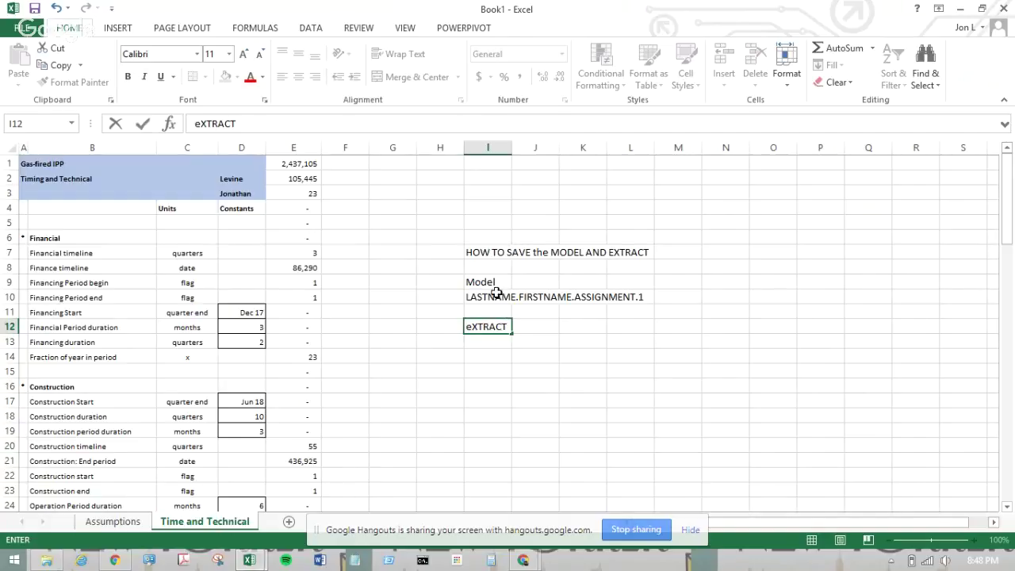
{"action": "left_click", "coordinate": [493, 296]}
{"action": "left_click", "coordinate": [380, 124]}
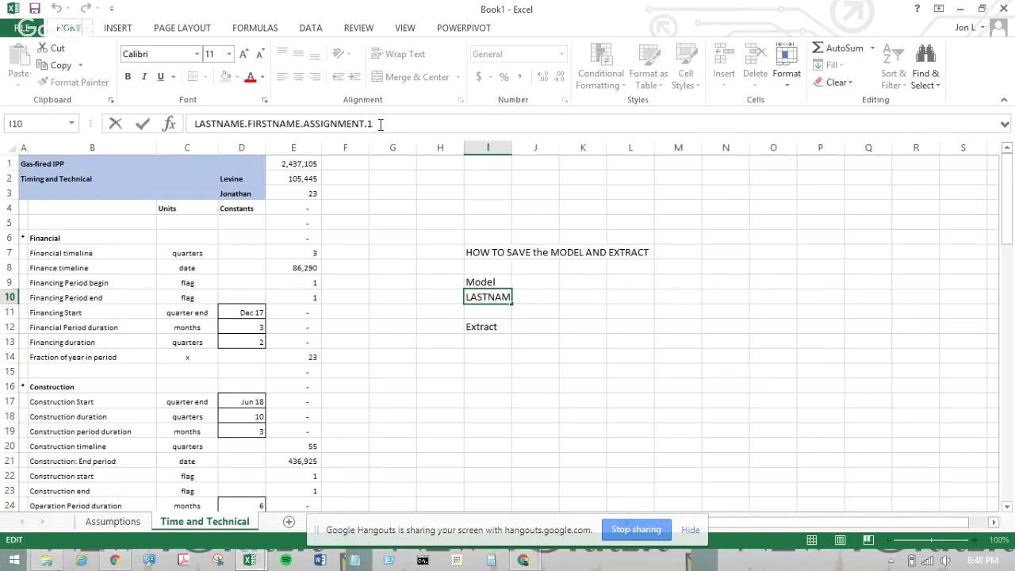
{"action": "type", "text": ".MODEL"}
{"action": "key", "text": "Return"}
{"action": "key", "text": "Return"}
{"action": "key", "text": "Return"}
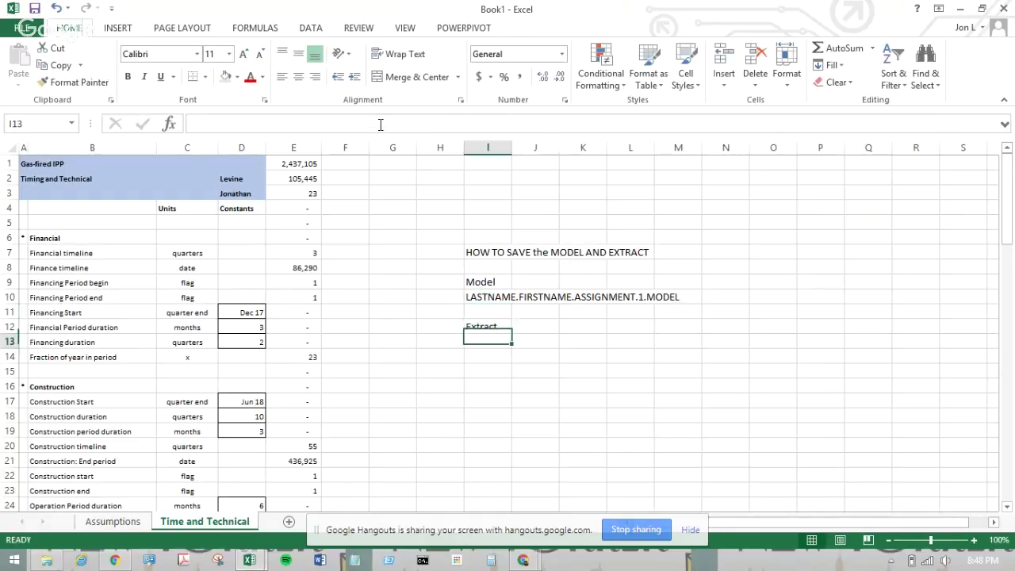
{"action": "type", "text": "LASTN"}
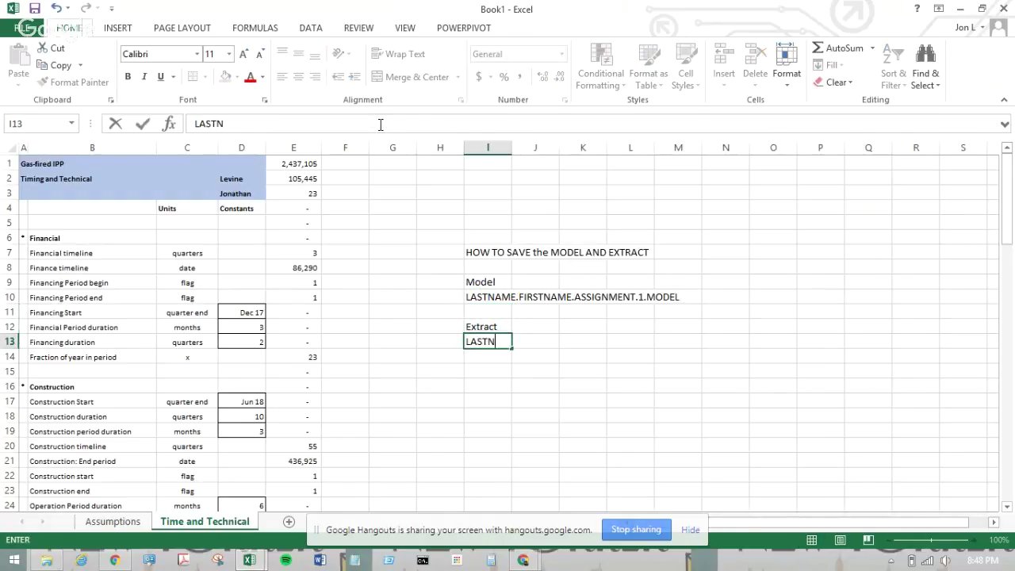
{"action": "type", "text": "AME.FIRSTNAM"}
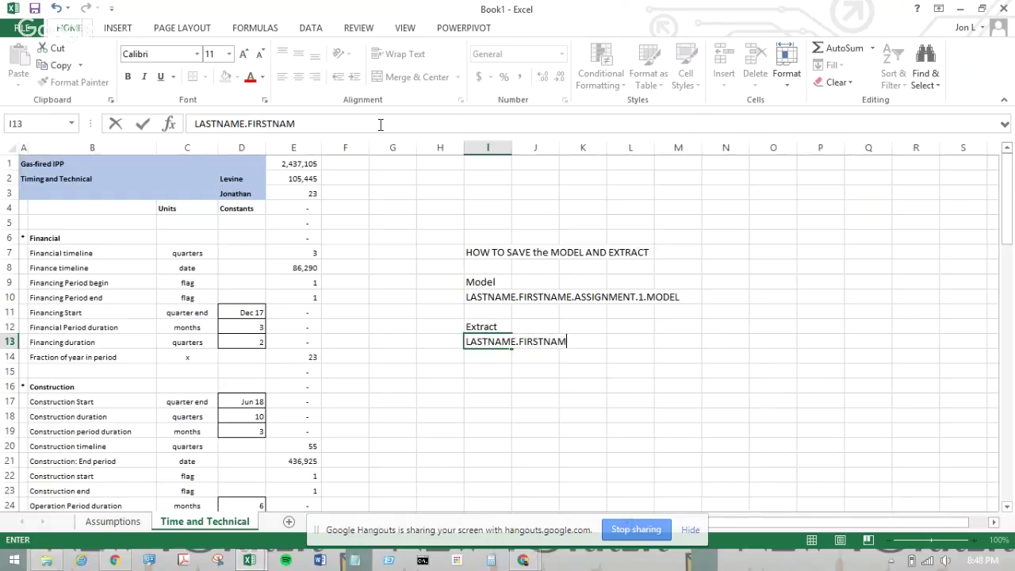
{"action": "type", "text": "E.ASSIGNMEN"}
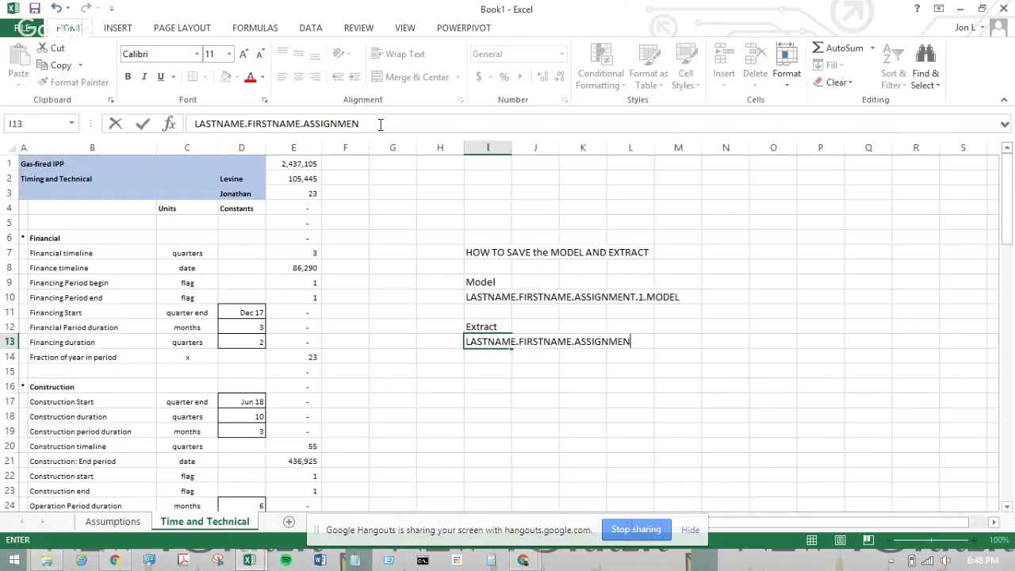
{"action": "type", "text": "T.1.EXTRACT"}
{"action": "key", "text": "Return"}
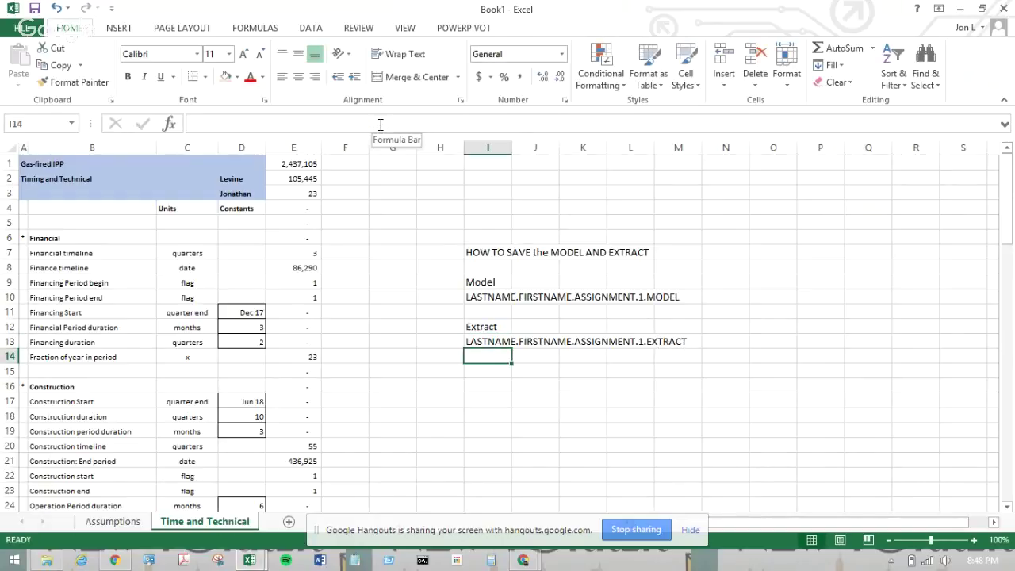
- Enter a To line with the recipient's e-mail in I15 and the CC recipients' e-mail addresses below it
{"action": "key", "text": "Return"}
{"action": "type", "text": "t"}
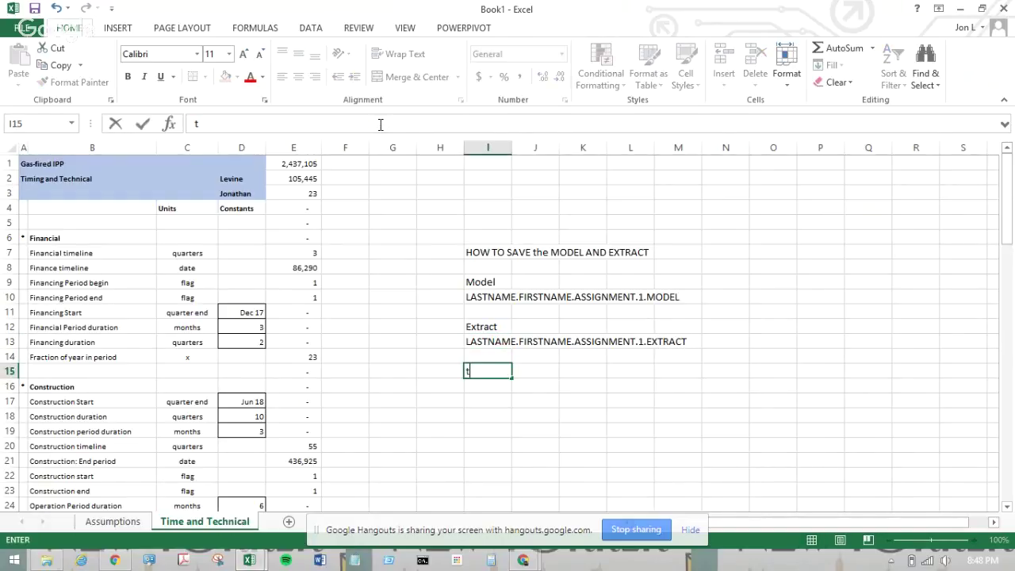
{"action": "key", "text": "Home"}
{"action": "type", "text": "TO"}
{"action": "key", "text": "Escape"}
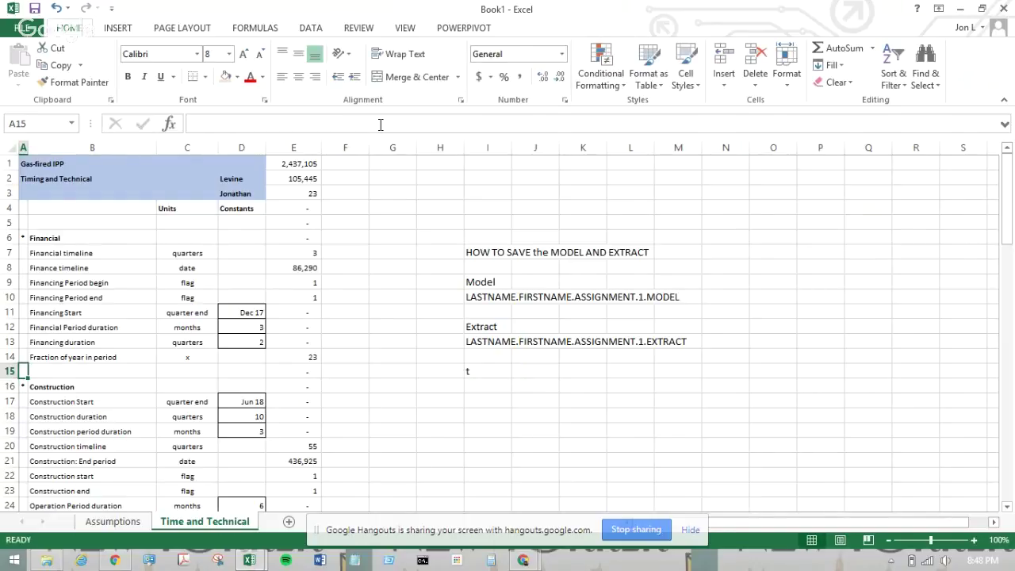
{"action": "left_click", "coordinate": [502, 371]}
{"action": "type", "text": "TO"}
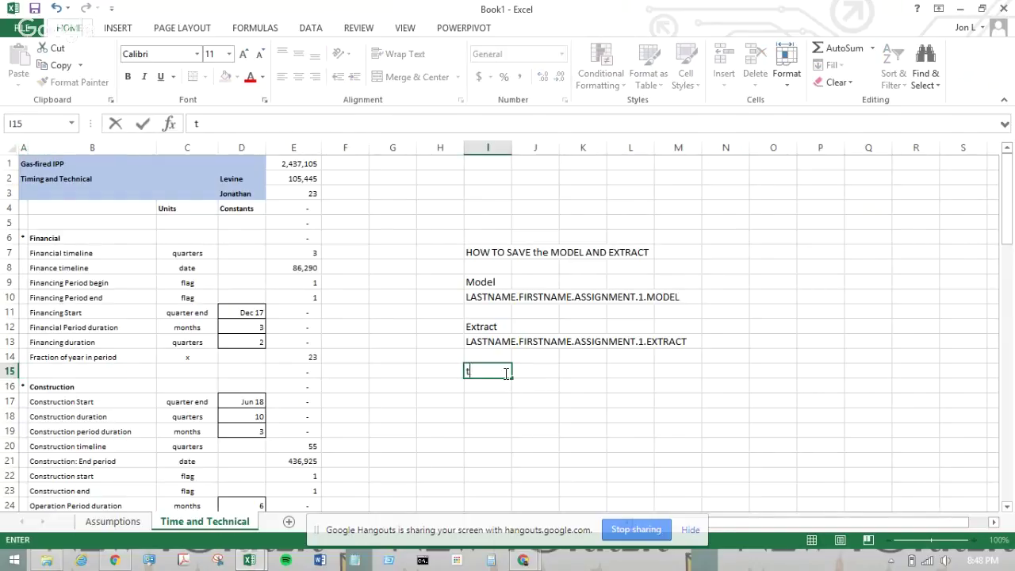
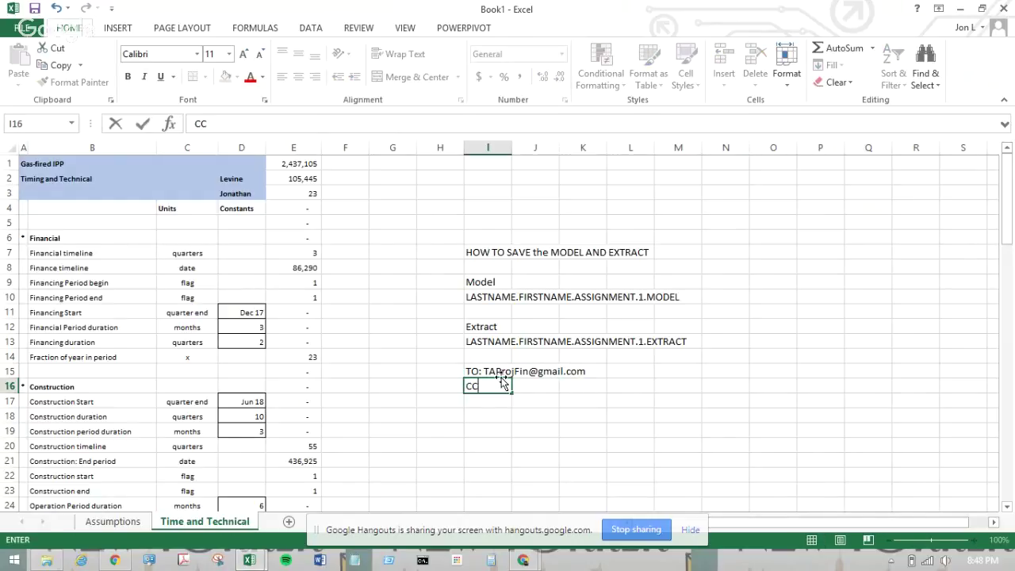
{"action": "type", "text": ": Jase's email;"}
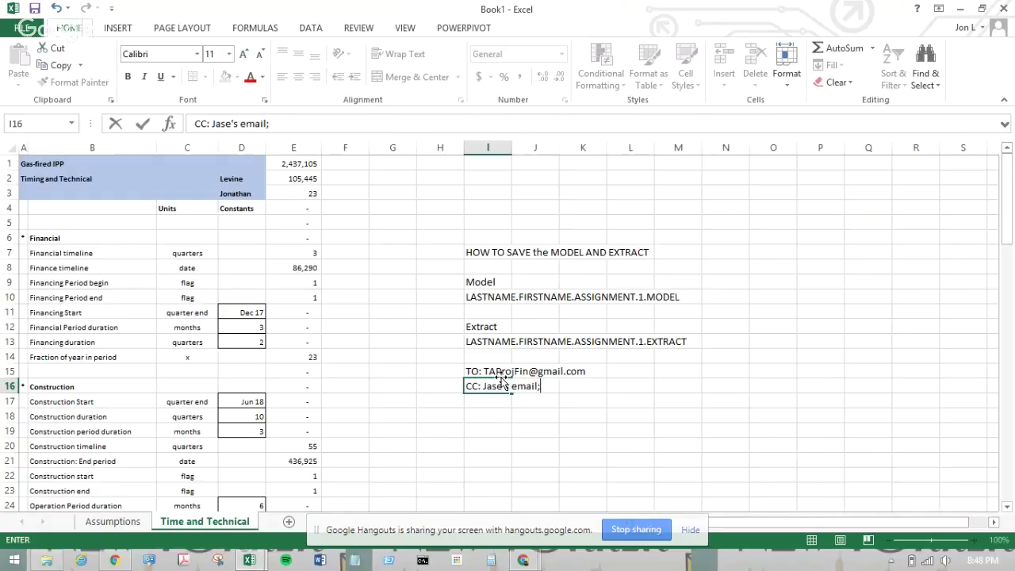
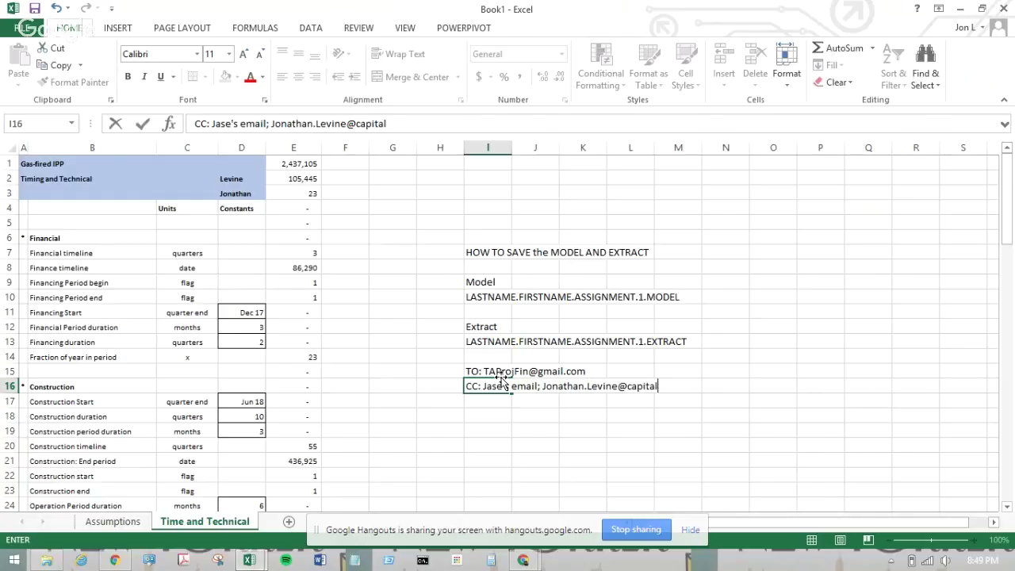
{"action": "key", "text": "Return"}
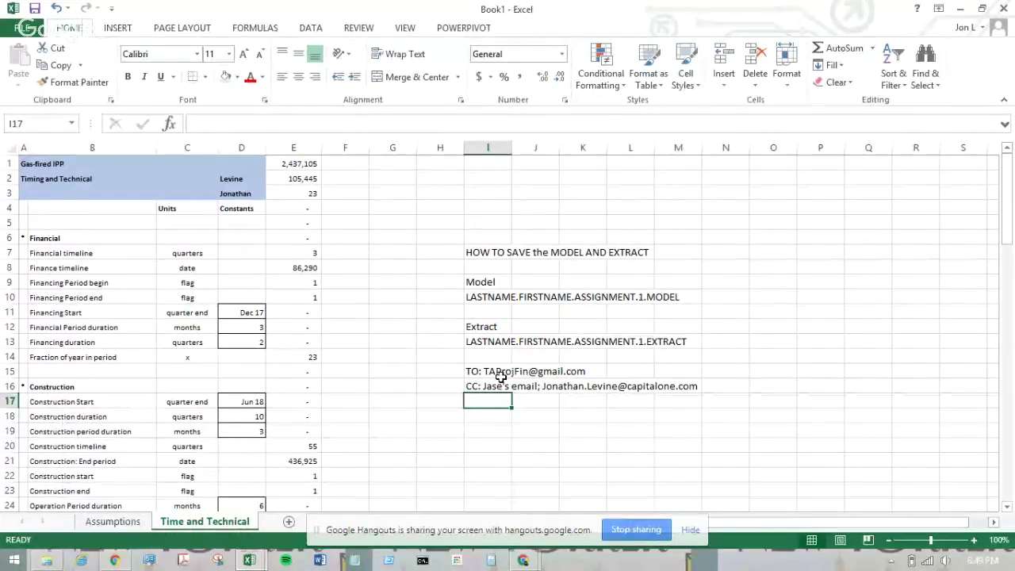
- Type 'Subject: Assignment 1 LAST NAME' in I18, leaving a blank row beneath
{"action": "key", "text": "Down"}
{"action": "type", "text": "SUb"}
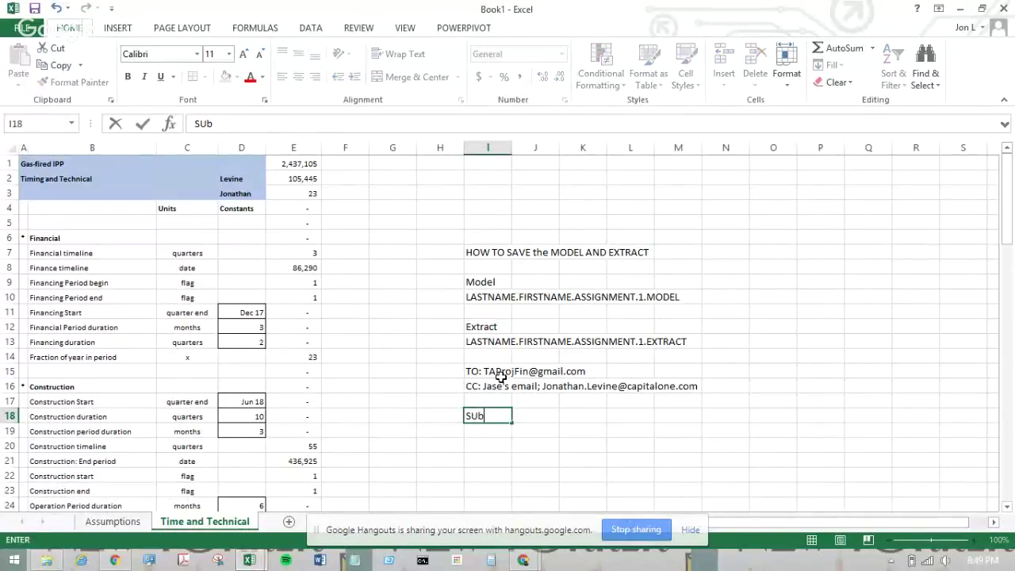
{"action": "key", "text": "BackSpace"}
{"action": "key", "text": "BackSpace"}
{"action": "type", "text": "ubject:"}
{"action": "type", "text": "Assignmen"}
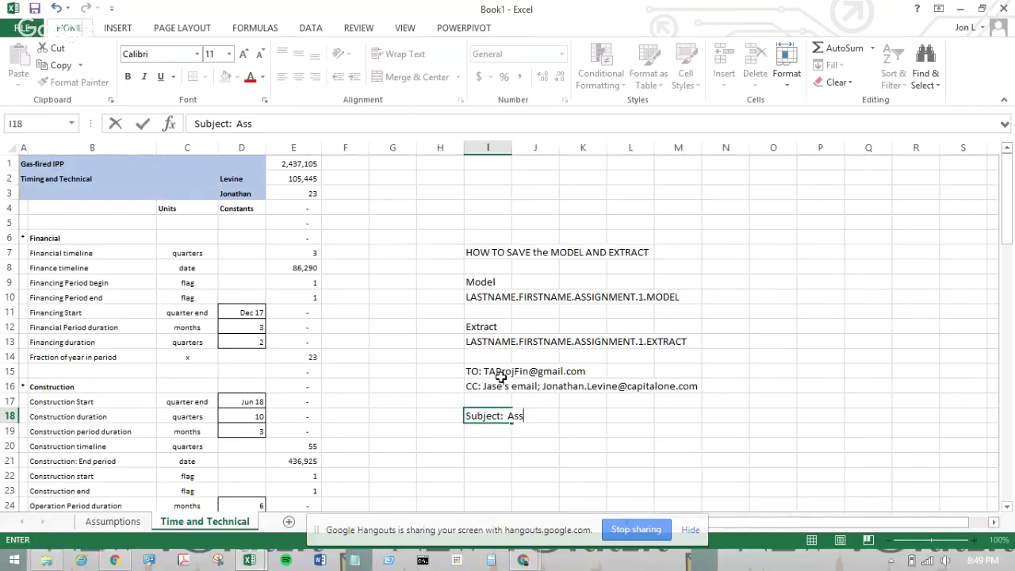
{"action": "key", "text": "BackSpace"}
{"action": "key", "text": "BackSpace"}
{"action": "type", "text": "ent 1 LAS"}
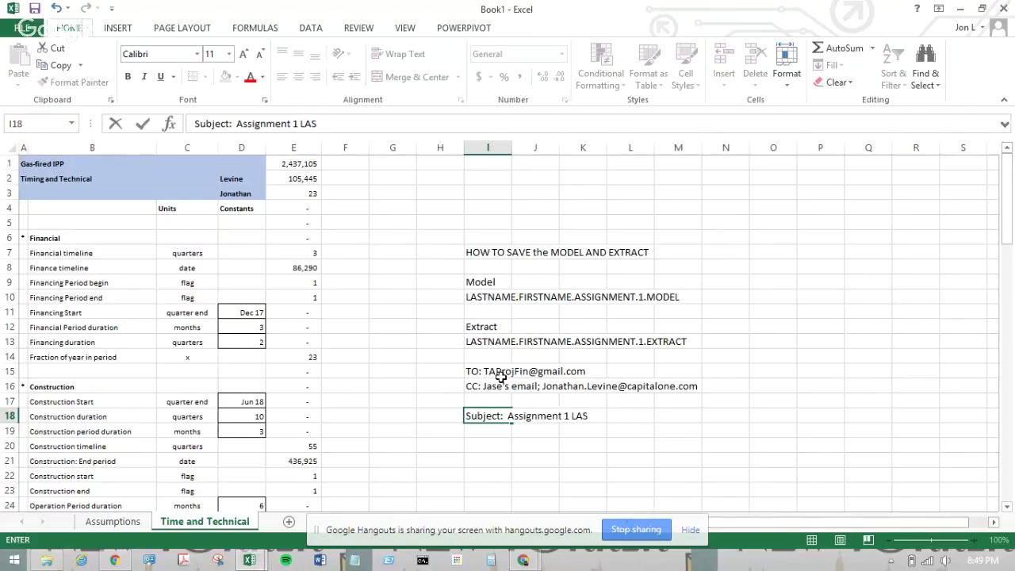
{"action": "type", "text": "T NAME"}
{"action": "key", "text": "Return"}
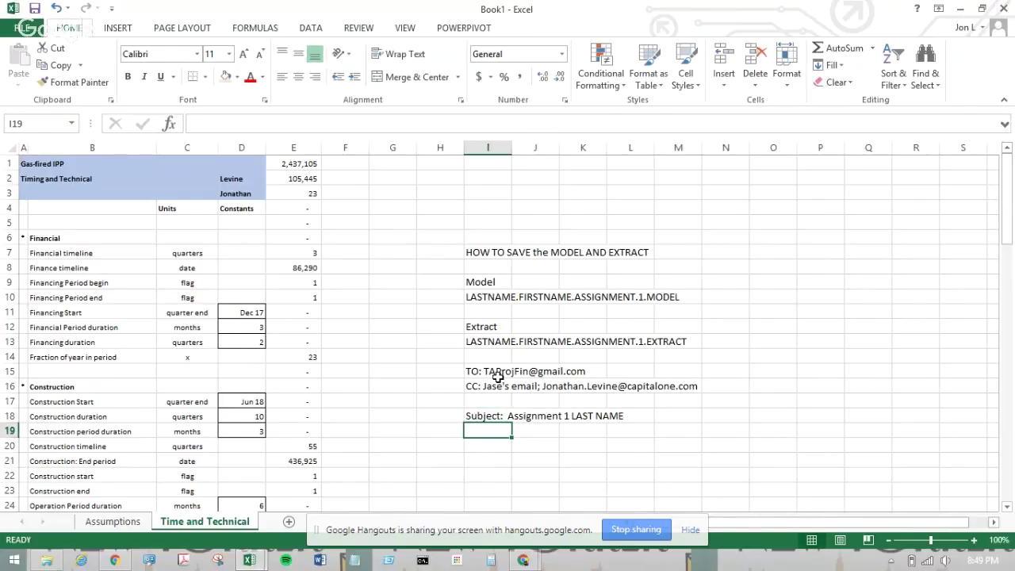
{"action": "key", "text": "Return"}
{"action": "type", "text": "e"}
{"action": "key", "text": "BackSpace"}
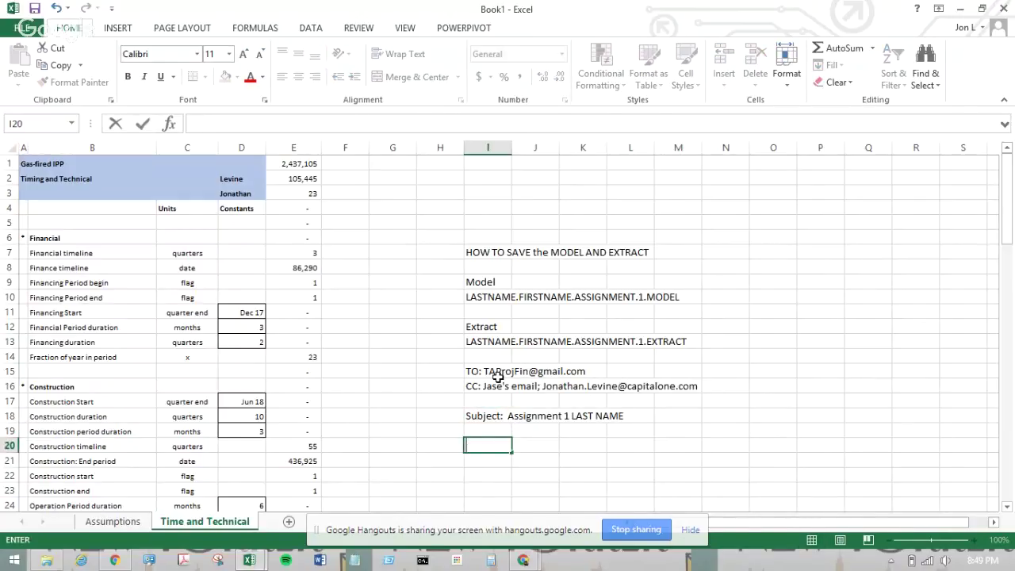
- Write the intro line in I20 saying two Excel files are attached
{"action": "type", "text": "attached ar"}
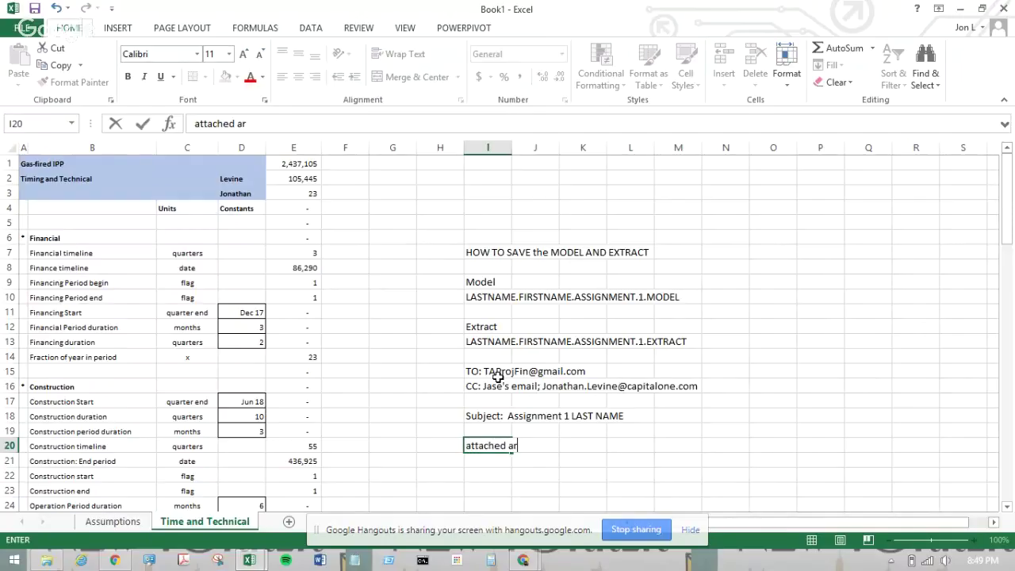
{"action": "type", "text": "e two documents"}
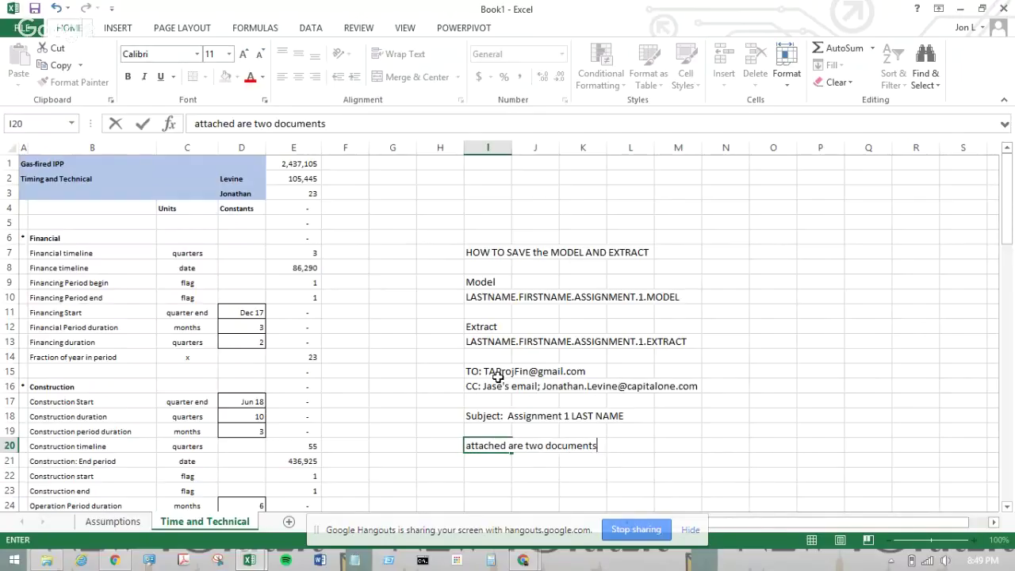
{"action": "type", "text": ", two excel f"}
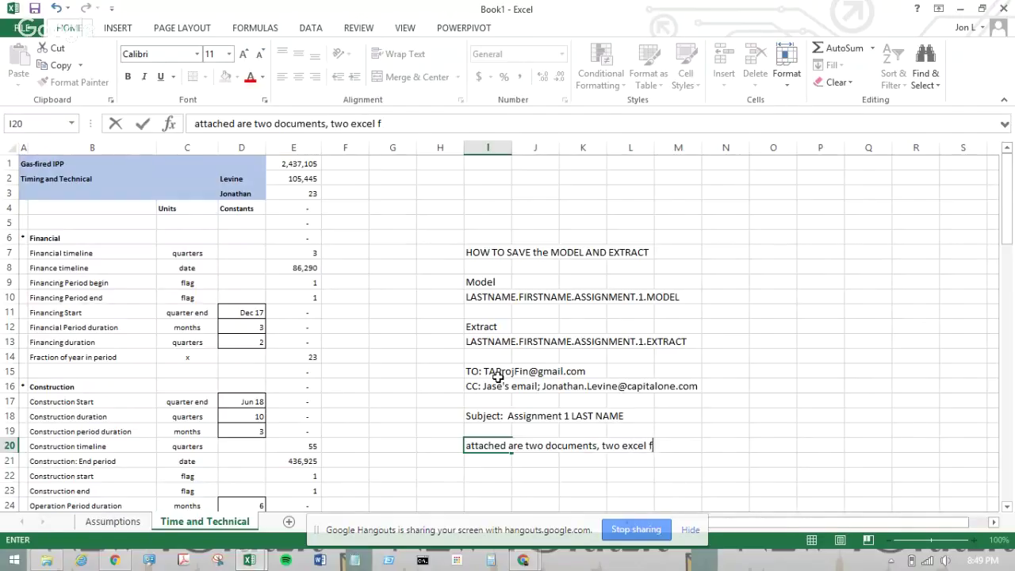
{"action": "key", "text": "BackSpace"}
{"action": "key", "text": "BackSpace"}
{"action": "key", "text": "BackSpace"}
{"action": "key", "text": "BackSpace"}
{"action": "key", "text": "BackSpace"}
{"action": "key", "text": "BackSpace"}
{"action": "key", "text": "BackSpace"}
{"action": "key", "text": "BackSpace"}
{"action": "key", "text": "BackSpace"}
{"action": "key", "text": "BackSpace"}
{"action": "key", "text": "BackSpace"}
{"action": "key", "text": "BackSpace"}
{"action": "key", "text": "BackSpace"}
{"action": "key", "text": "BackSpace"}
{"action": "key", "text": "BackSpace"}
{"action": "key", "text": "BackSpace"}
{"action": "key", "text": "BackSpace"}
{"action": "key", "text": "BackSpace"}
{"action": "key", "text": "BackSpace"}
{"action": "key", "text": "BackSpace"}
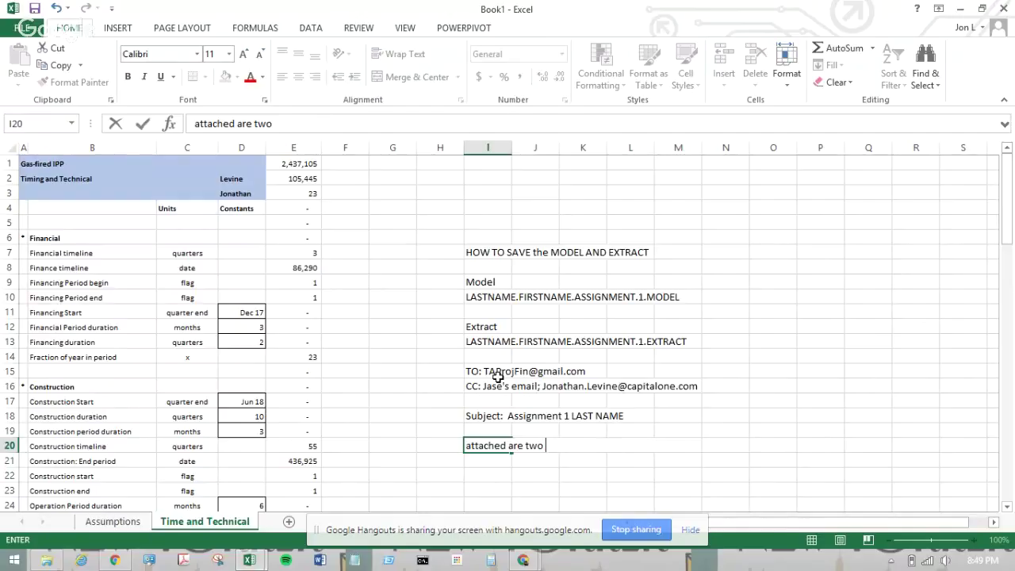
{"action": "type", "text": "excel files"}
{"action": "key", "text": "Return"}
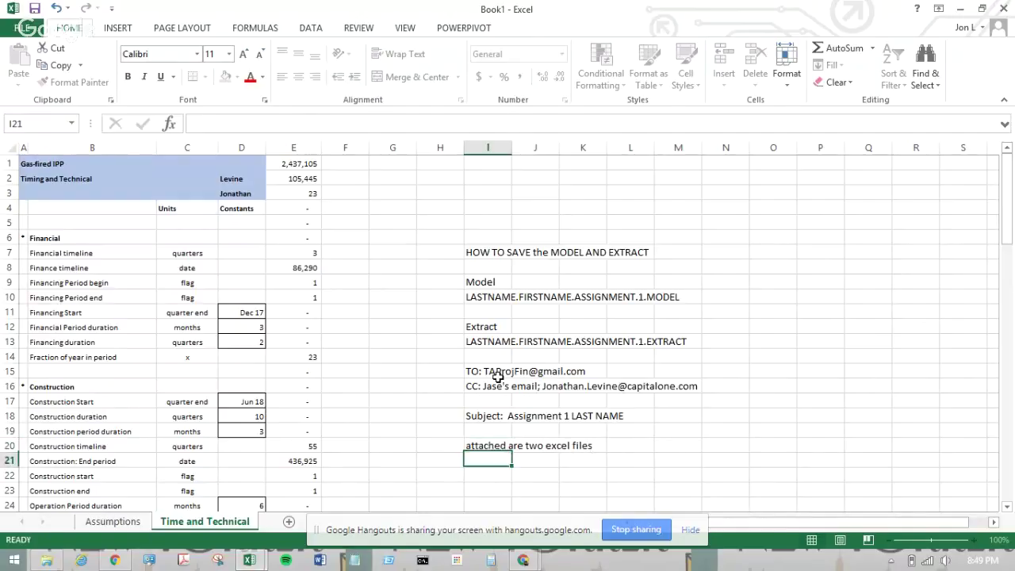
- List '1) Model with your specific coding and formulas you developed' and '2) extract that has no formulas and is all pasted values'
{"action": "type", "text": "1)"}
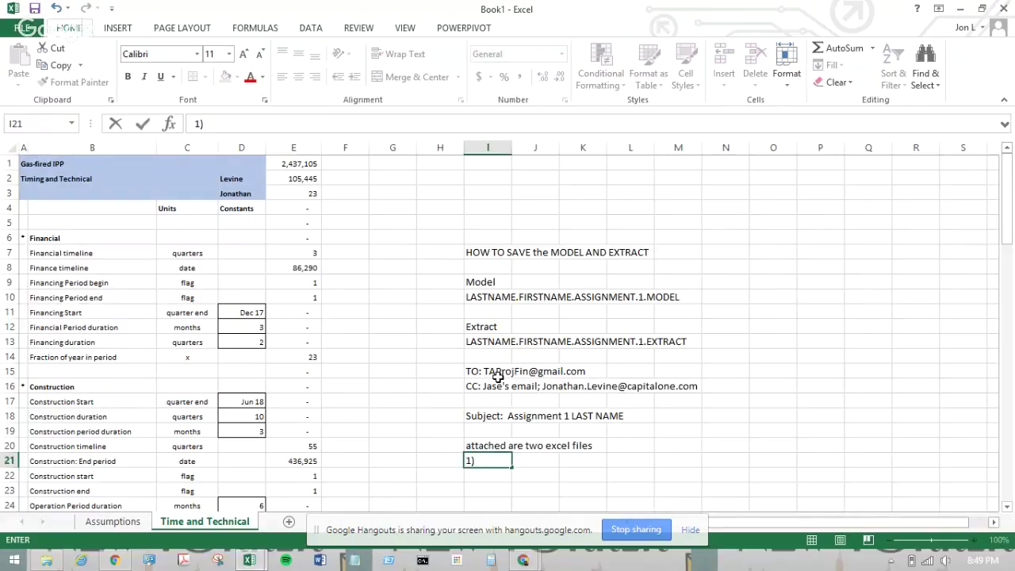
{"action": "type", "text": " Model with yo"}
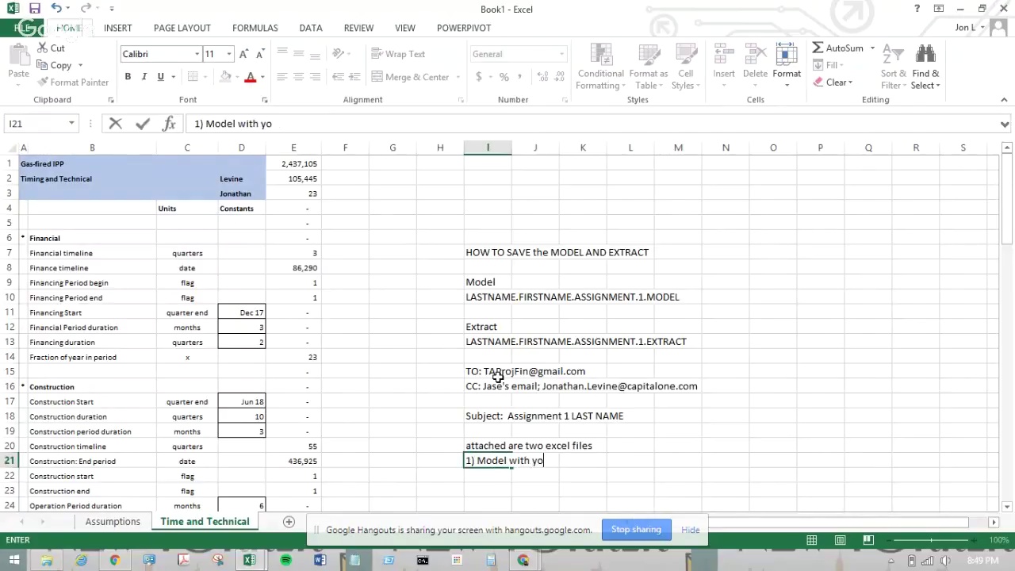
{"action": "type", "text": "ur "}
{"action": "type", "text": "specific c"}
{"action": "type", "text": "odi"}
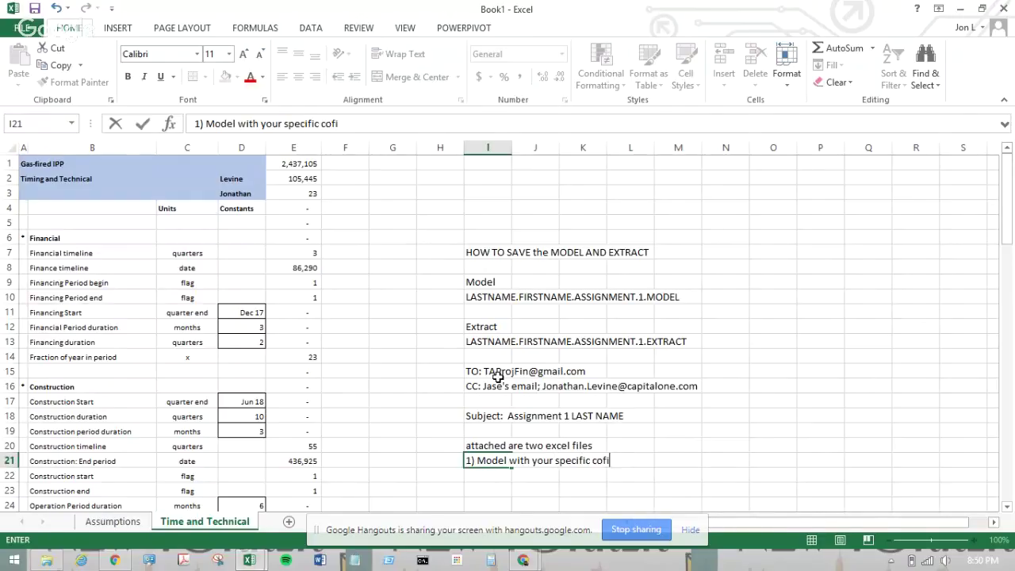
{"action": "type", "text": "ng and "}
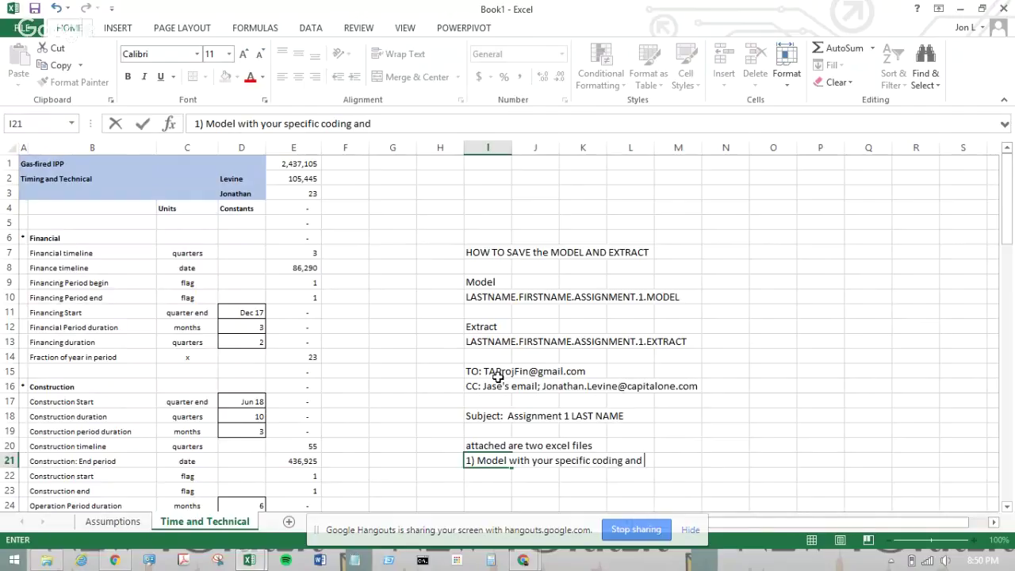
{"action": "type", "text": "formula"}
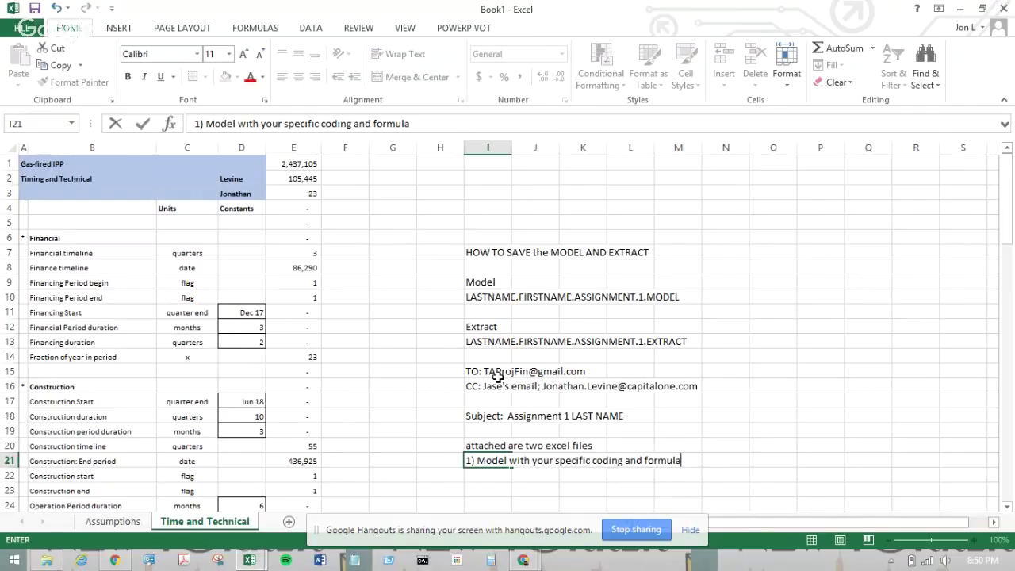
{"action": "type", "text": "s you developed"}
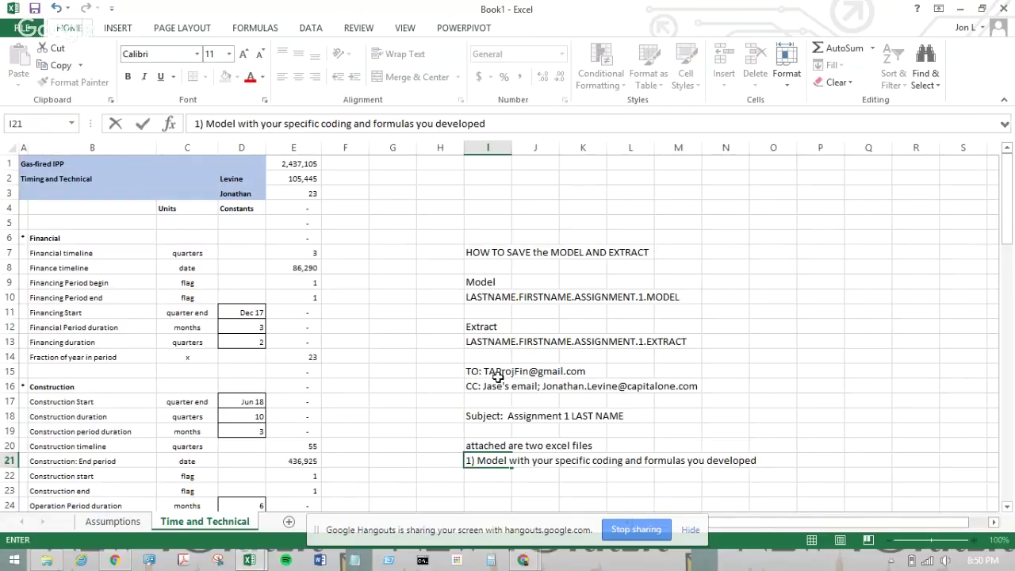
{"action": "key", "text": "Return"}
{"action": "type", "text": "2) e"}
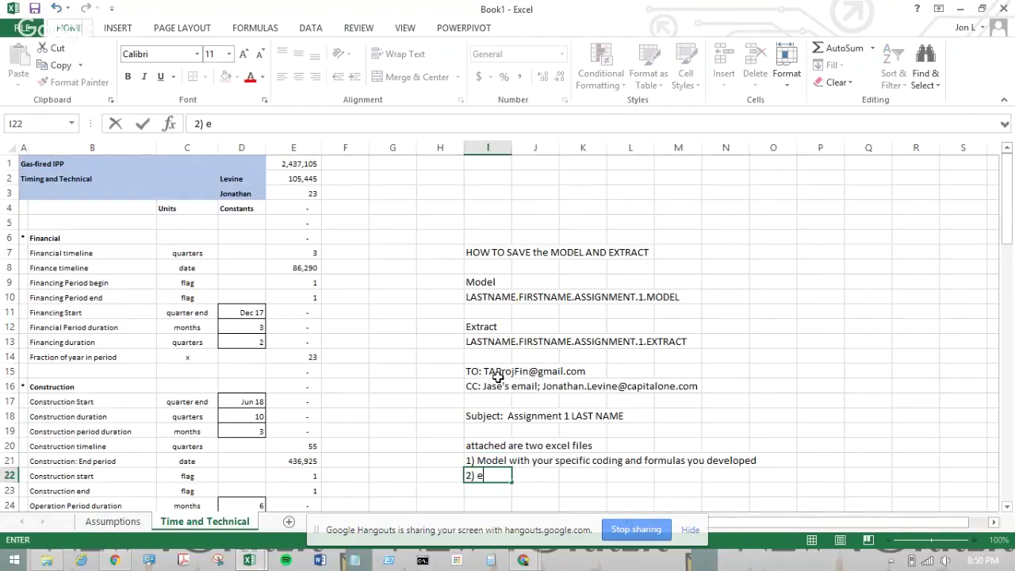
{"action": "type", "text": "xtract that has n"}
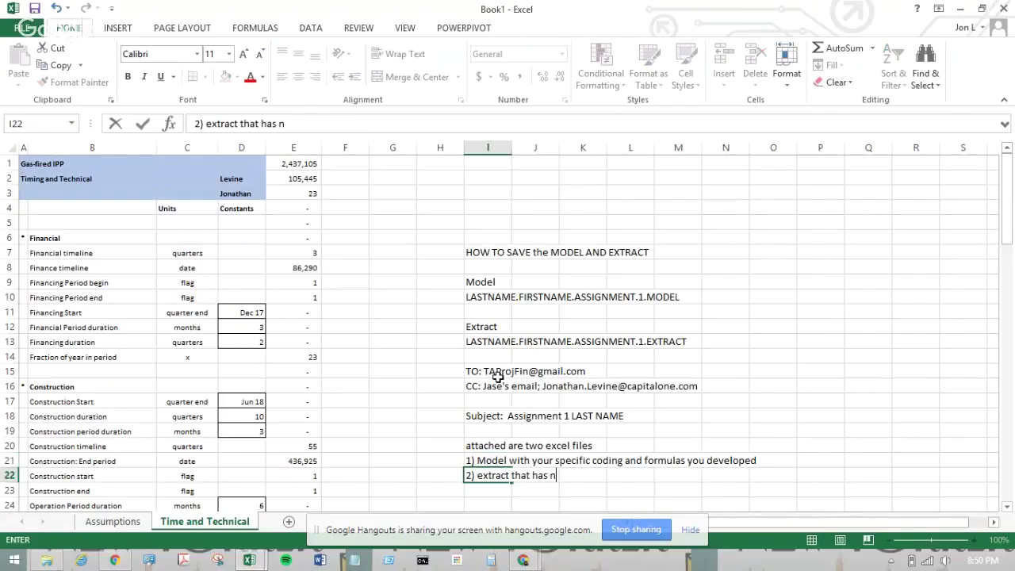
{"action": "type", "text": "o formula"}
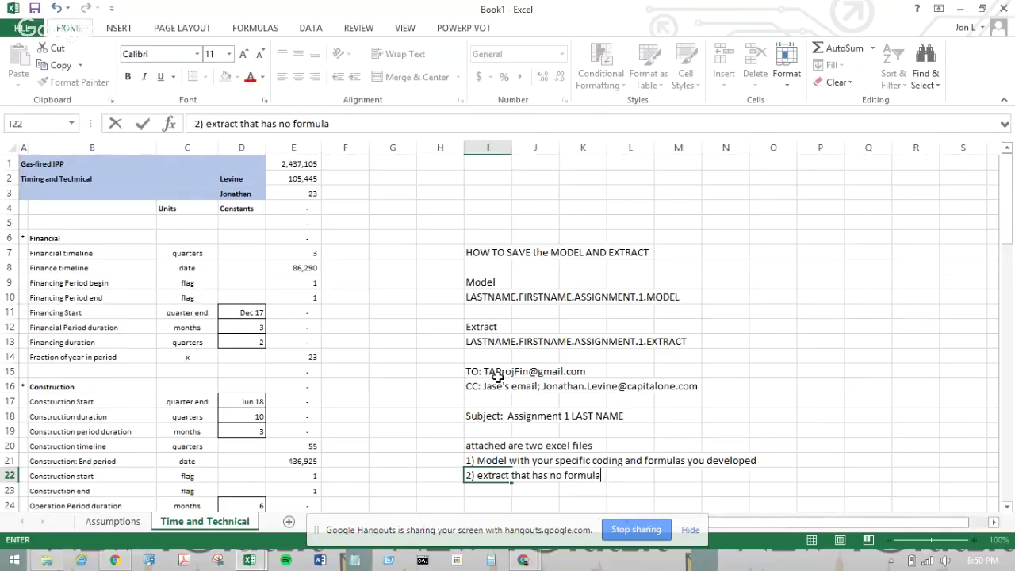
{"action": "type", "text": "s and is all"}
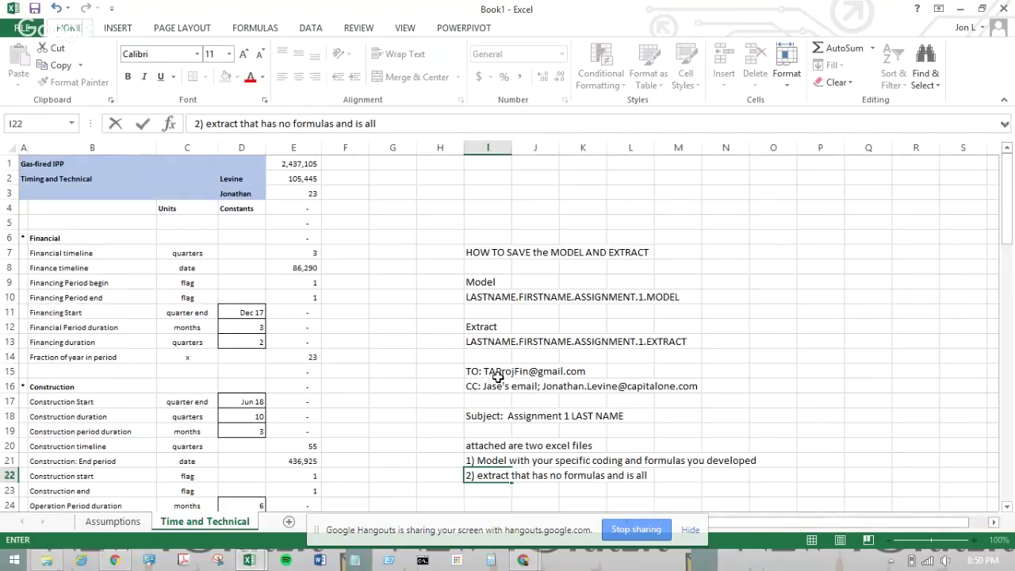
{"action": "type", "text": " pasted values"}
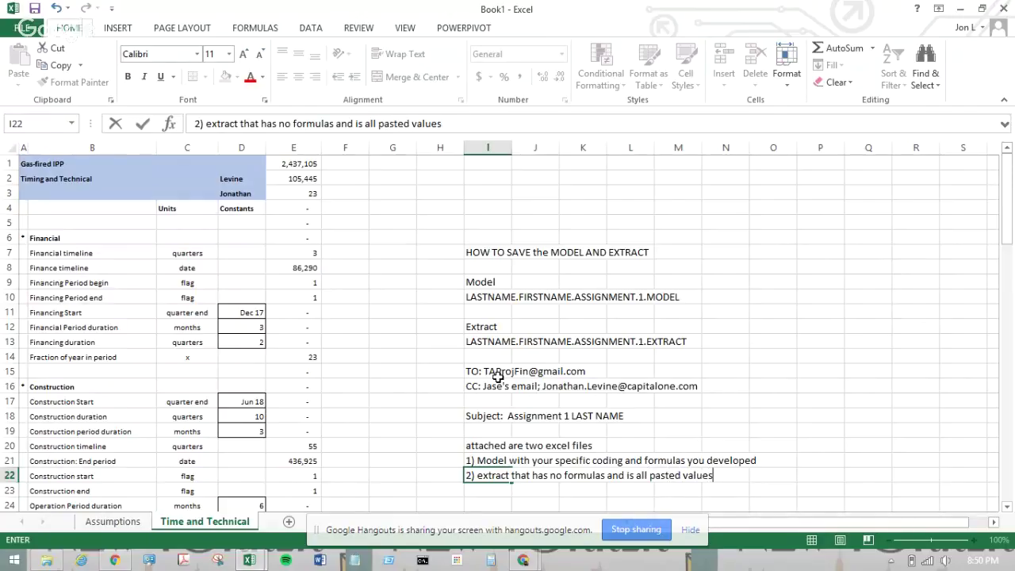
{"action": "key", "text": "Return"}
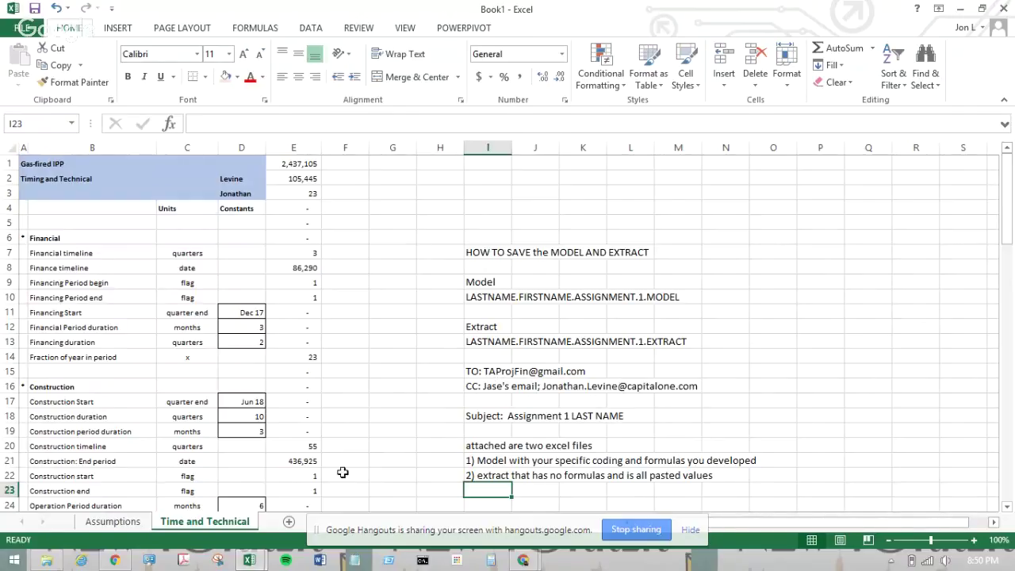
- Bring up Thermal Plant Model Solution and review H80's CapEx Counter formula among rows 62–81
{"action": "mouse_move", "coordinate": [520, 564]}
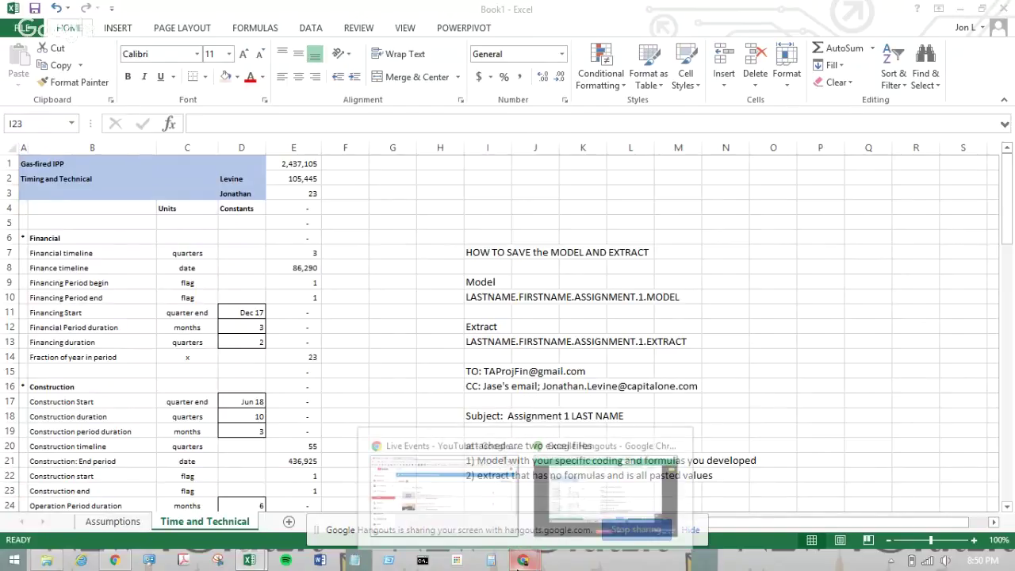
{"action": "mouse_move", "coordinate": [499, 495]}
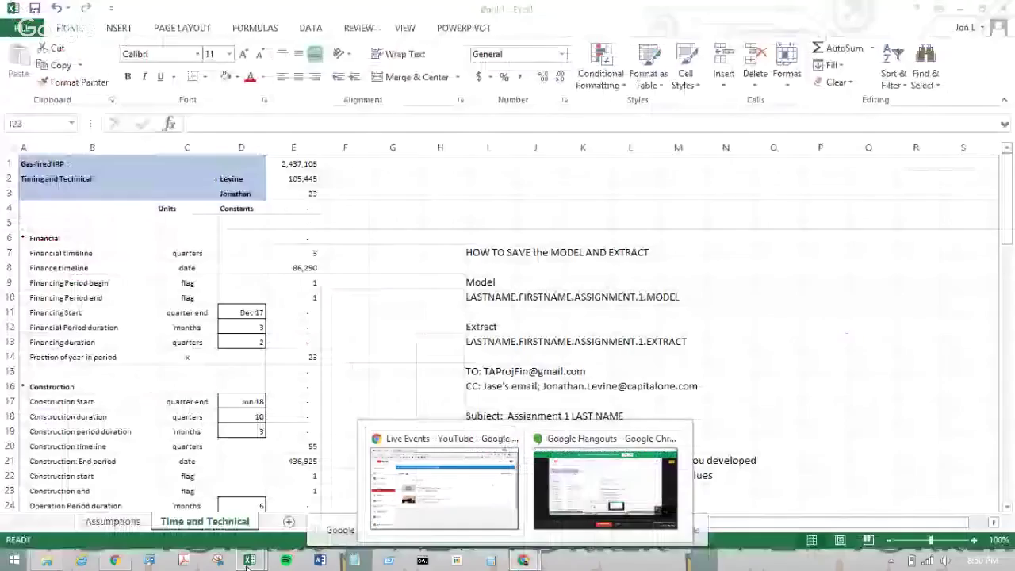
{"action": "mouse_move", "coordinate": [248, 562]}
{"action": "left_click", "coordinate": [184, 499]}
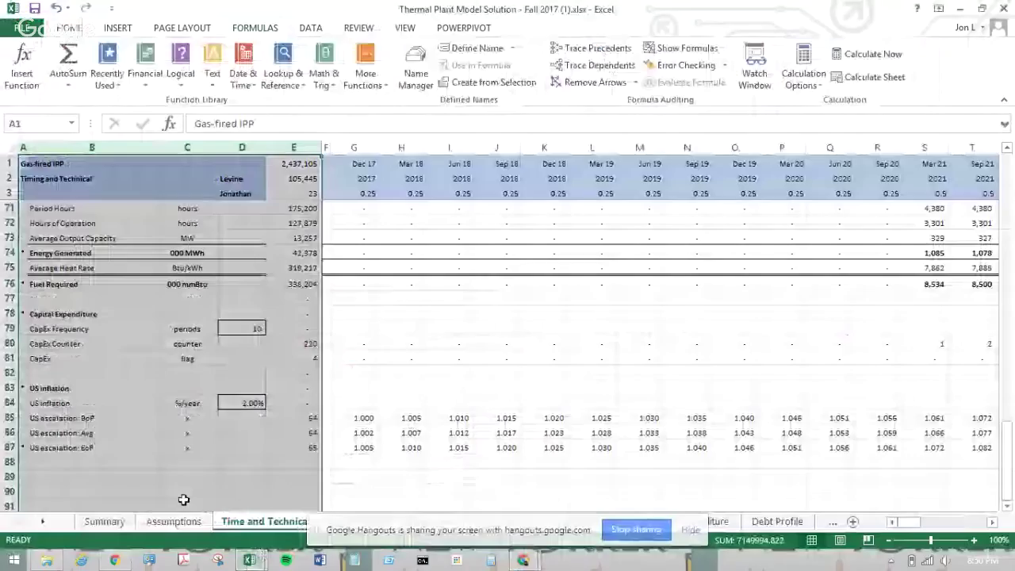
{"action": "left_click", "coordinate": [419, 351]}
{"action": "scroll", "coordinate": [419, 351], "scroll_direction": "up", "scroll_amount": 13}
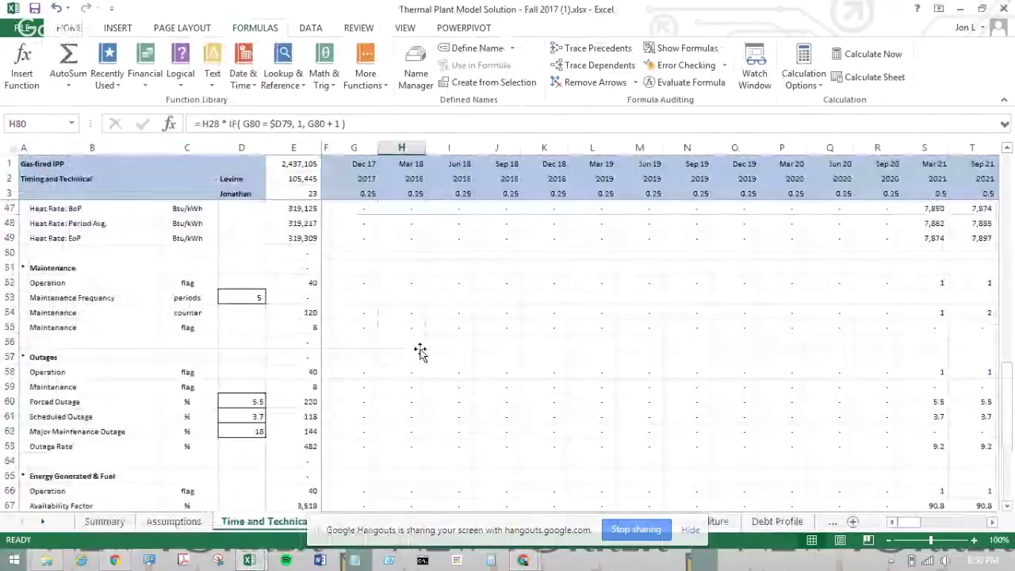
{"action": "scroll", "coordinate": [419, 351], "scroll_direction": "up", "scroll_amount": 2}
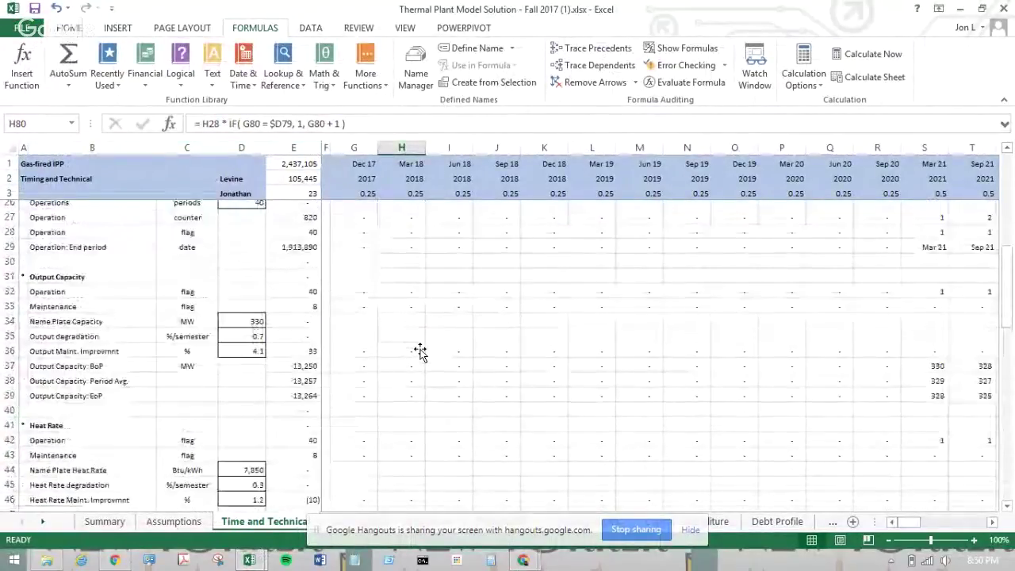
{"action": "scroll", "coordinate": [420, 351], "scroll_direction": "up", "scroll_amount": 4}
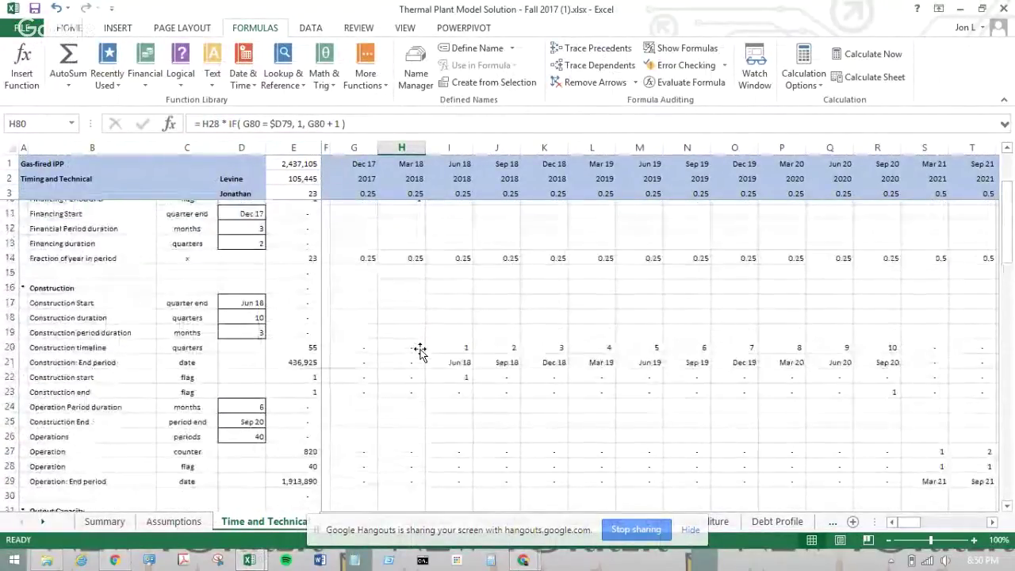
{"action": "scroll", "coordinate": [419, 351], "scroll_direction": "down", "scroll_amount": 7}
{"action": "scroll", "coordinate": [419, 351], "scroll_direction": "down", "scroll_amount": 10}
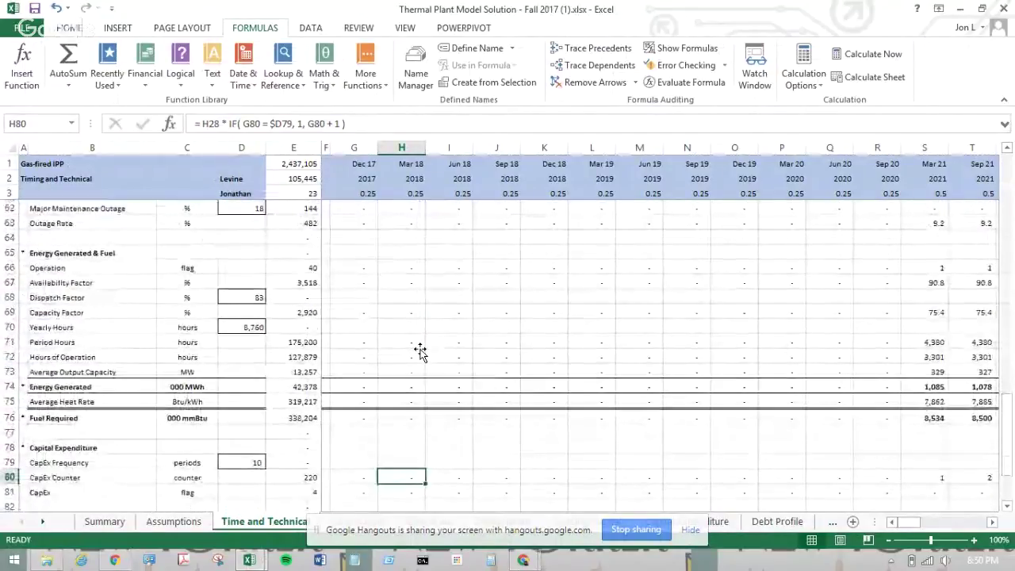
{"action": "scroll", "coordinate": [420, 351], "scroll_direction": "down", "scroll_amount": 1}
{"action": "scroll", "coordinate": [420, 351], "scroll_direction": "up", "scroll_amount": 1}
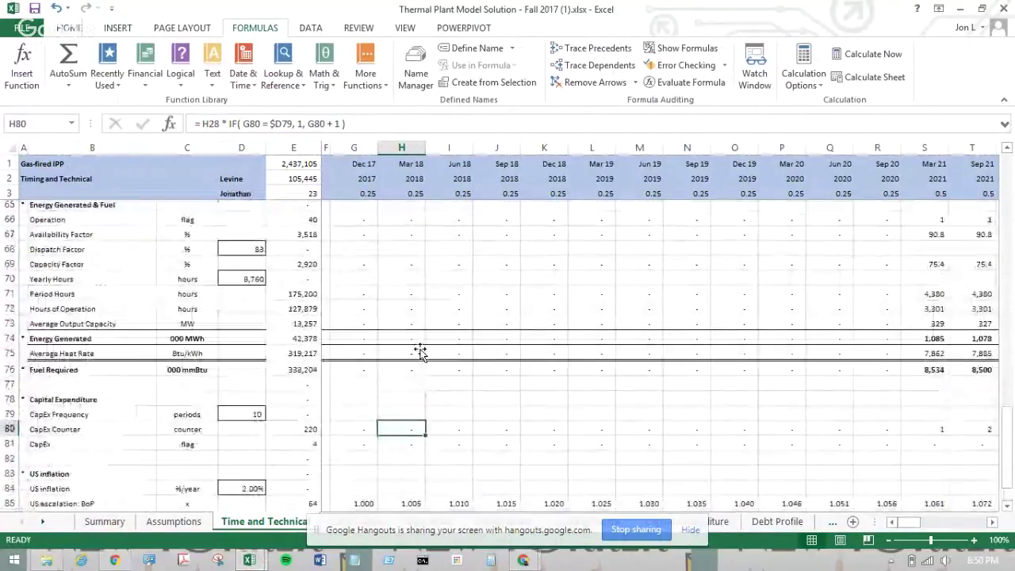
{"action": "scroll", "coordinate": [420, 351], "scroll_direction": "up", "scroll_amount": 1}
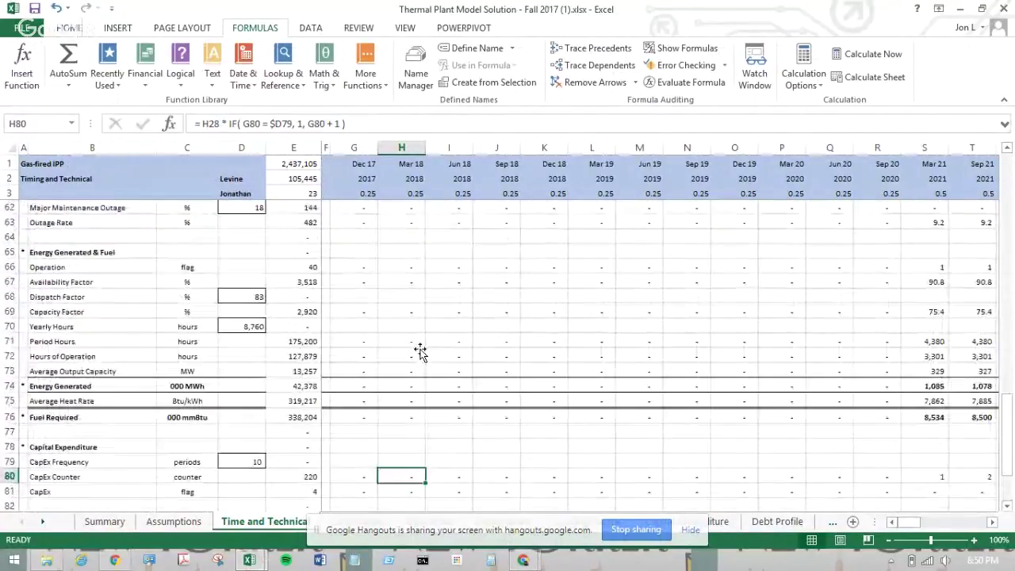
{"action": "left_click", "coordinate": [197, 282]}
{"action": "key", "text": "Right"}
{"action": "key", "text": "Right"}
{"action": "key", "text": "Right"}
{"action": "key", "text": "Right"}
{"action": "key", "text": "Right"}
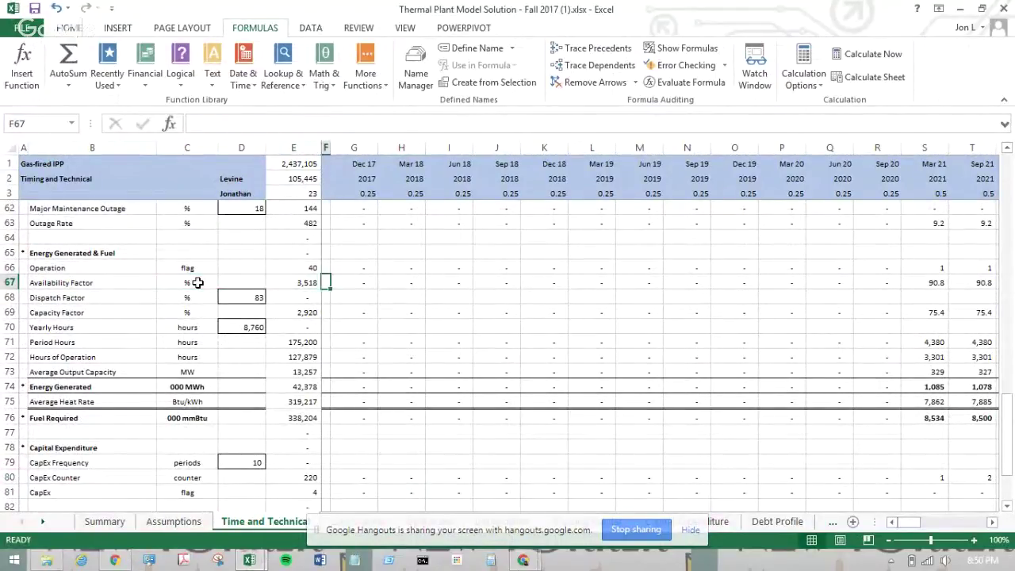
{"action": "key", "text": "Right"}
{"action": "key", "text": "Right"}
{"action": "key", "text": "Right"}
{"action": "key", "text": "Right"}
{"action": "key", "text": "Right"}
{"action": "key", "text": "Right"}
{"action": "key", "text": "Right"}
{"action": "key", "text": "Right"}
{"action": "key", "text": "Right"}
{"action": "key", "text": "Right"}
{"action": "key", "text": "Right"}
{"action": "key", "text": "Right"}
{"action": "key", "text": "Right"}
{"action": "key", "text": "Right"}
{"action": "key", "text": "Right"}
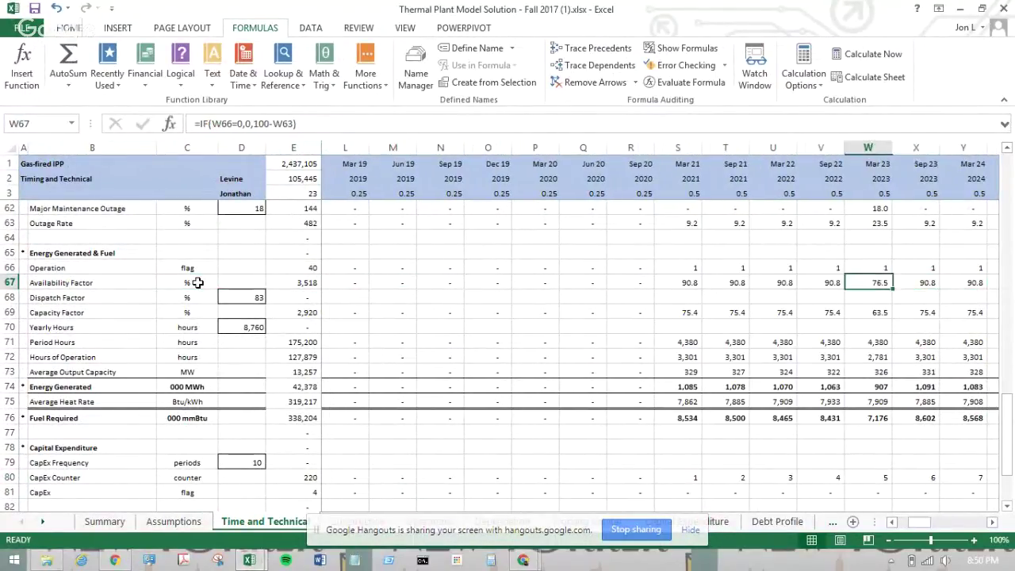
{"action": "key", "text": "Right"}
{"action": "key", "text": "Right"}
{"action": "key", "text": "Right"}
{"action": "key", "text": "Right"}
{"action": "key", "text": "Left"}
{"action": "key", "text": "Left"}
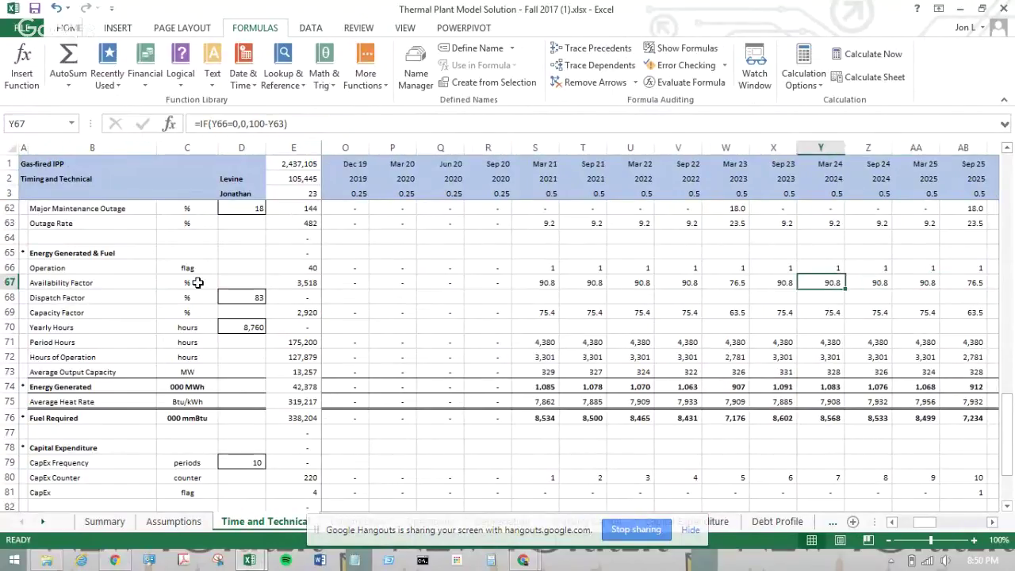
{"action": "key", "text": "Left"}
{"action": "key", "text": "Left"}
{"action": "key", "text": "Left"}
{"action": "key", "text": "Left"}
{"action": "key", "text": "Left"}
{"action": "key", "text": "Left"}
{"action": "key", "text": "Down"}
{"action": "key", "text": "Down"}
{"action": "key", "text": "Up"}
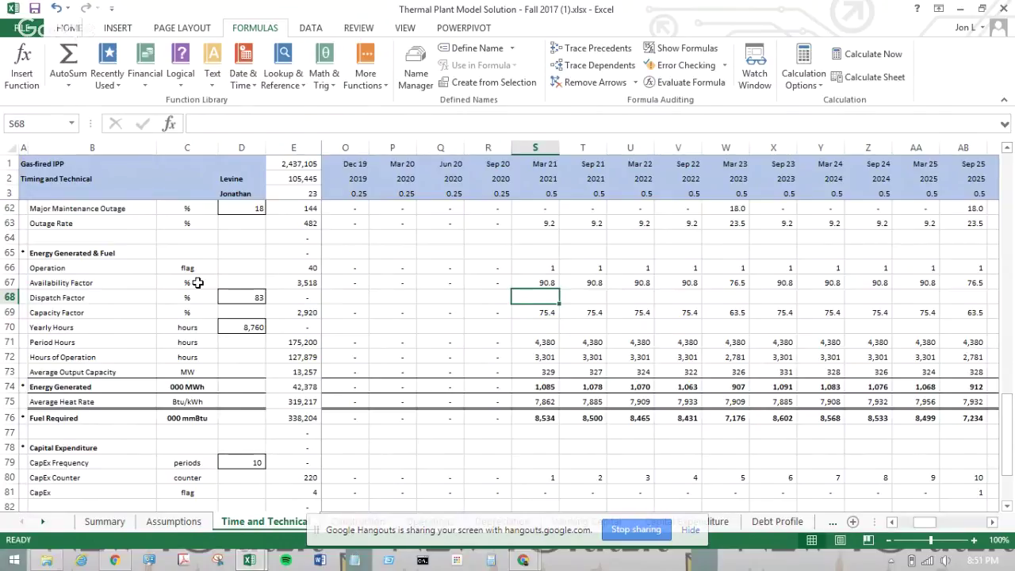
{"action": "key", "text": "Up"}
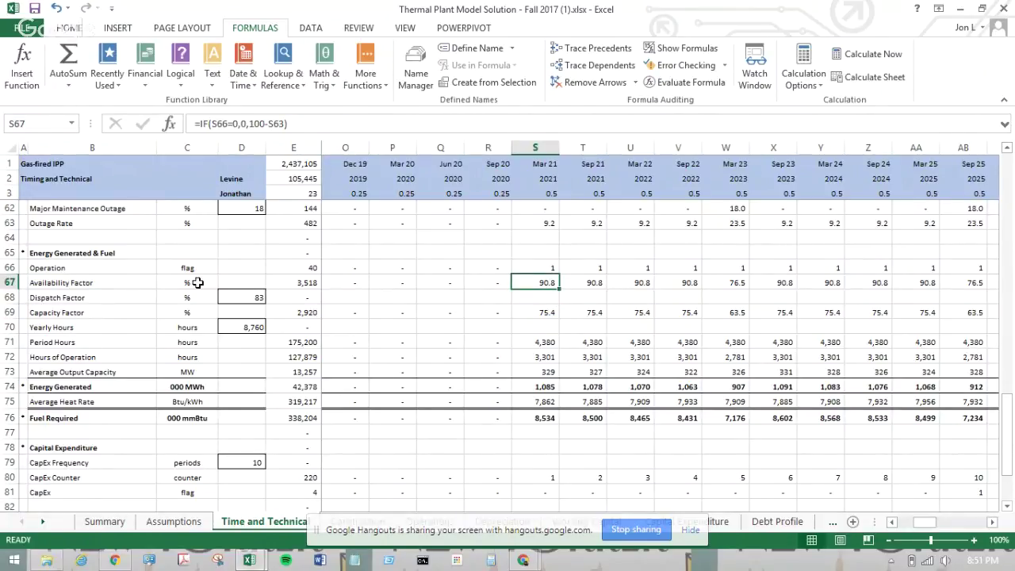
{"action": "key", "text": "Down"}
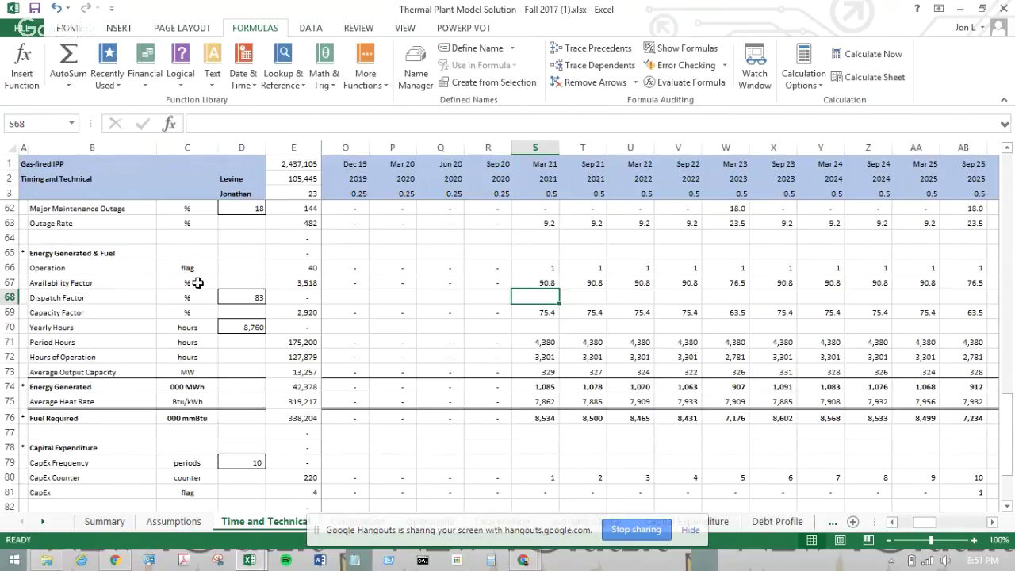
{"action": "key", "text": "Down"}
{"action": "key", "text": "Down"}
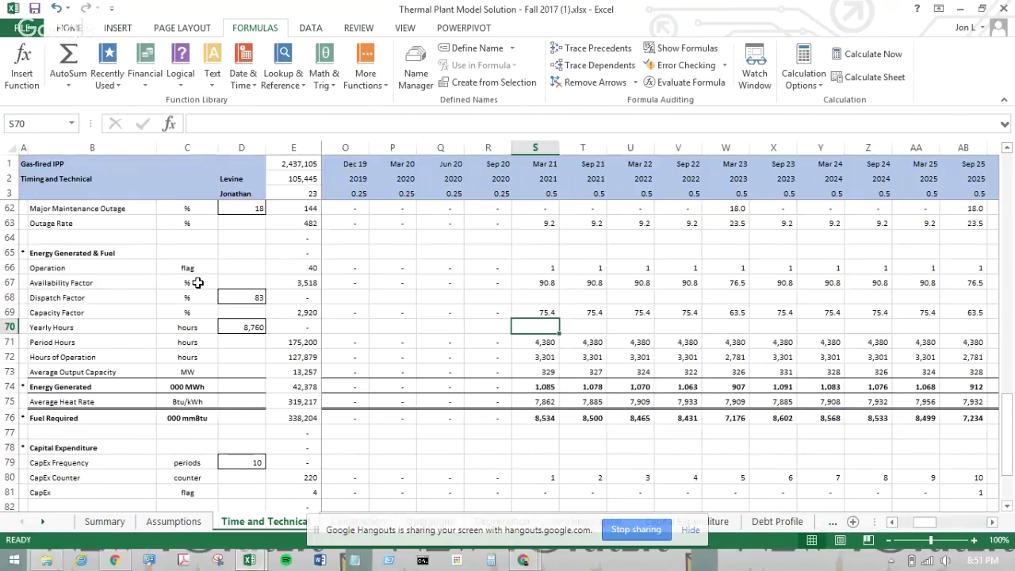
{"action": "key", "text": "Up"}
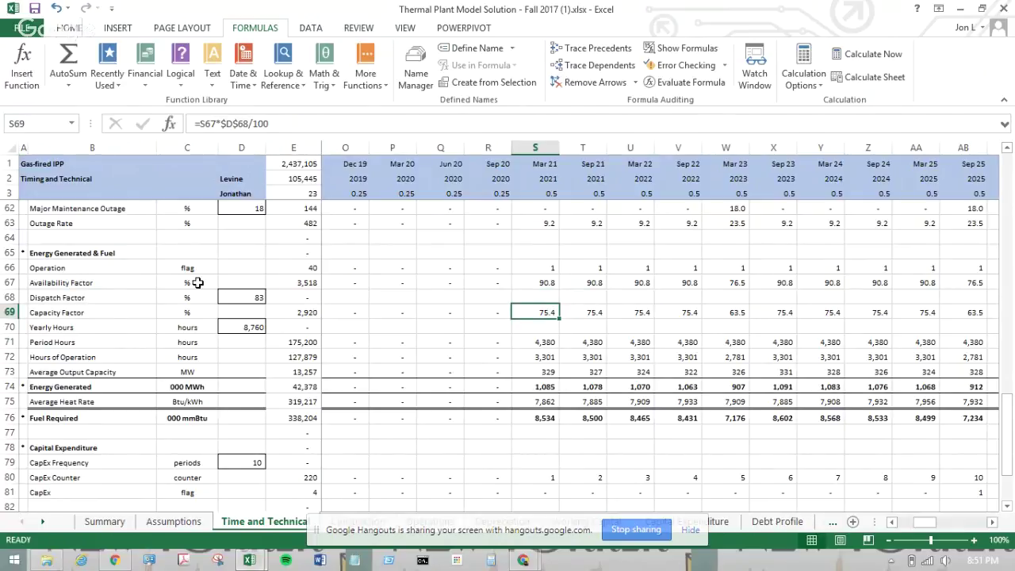
{"action": "key", "text": "Down"}
{"action": "key", "text": "Down"}
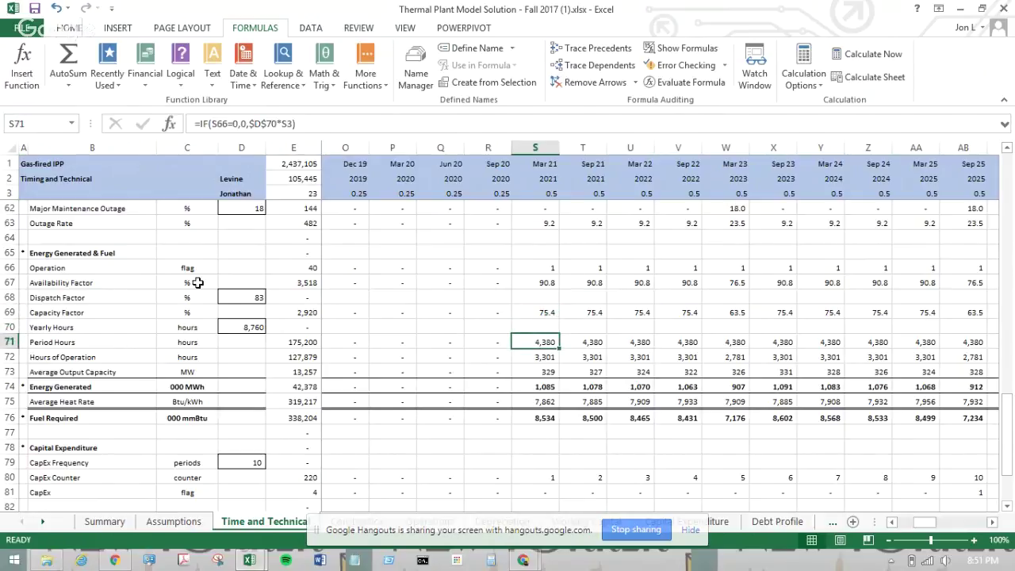
{"action": "key", "text": "Up"}
{"action": "key", "text": "Up"}
{"action": "key", "text": "Up"}
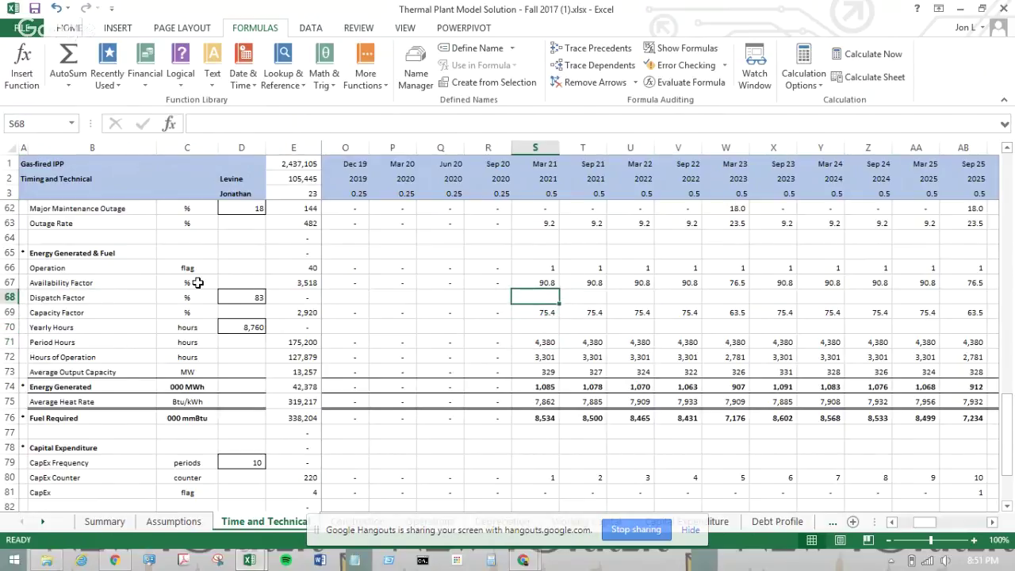
{"action": "left_click", "coordinate": [225, 297]}
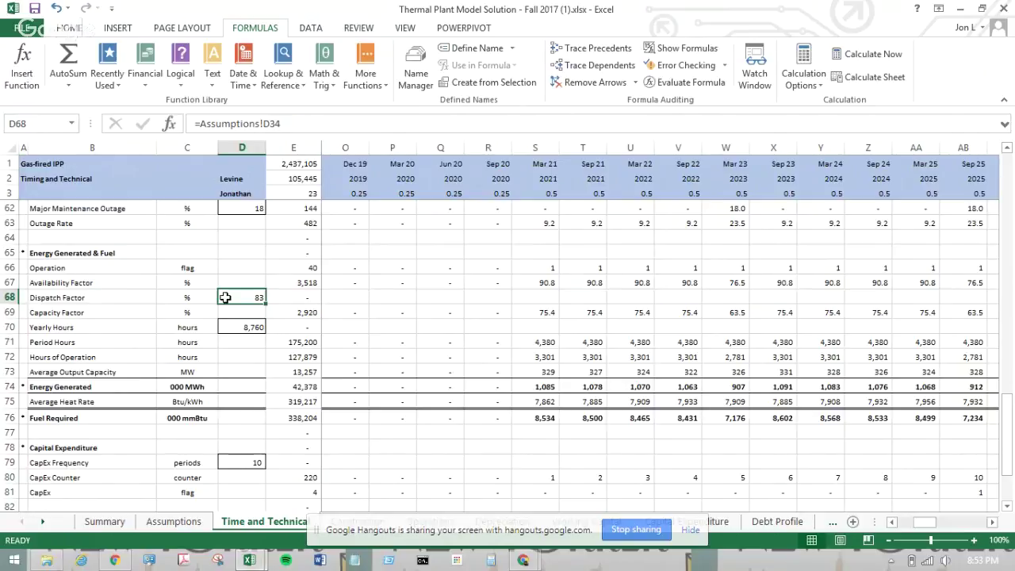
{"action": "key", "text": "Down"}
{"action": "key", "text": "Right"}
{"action": "key", "text": "Right"}
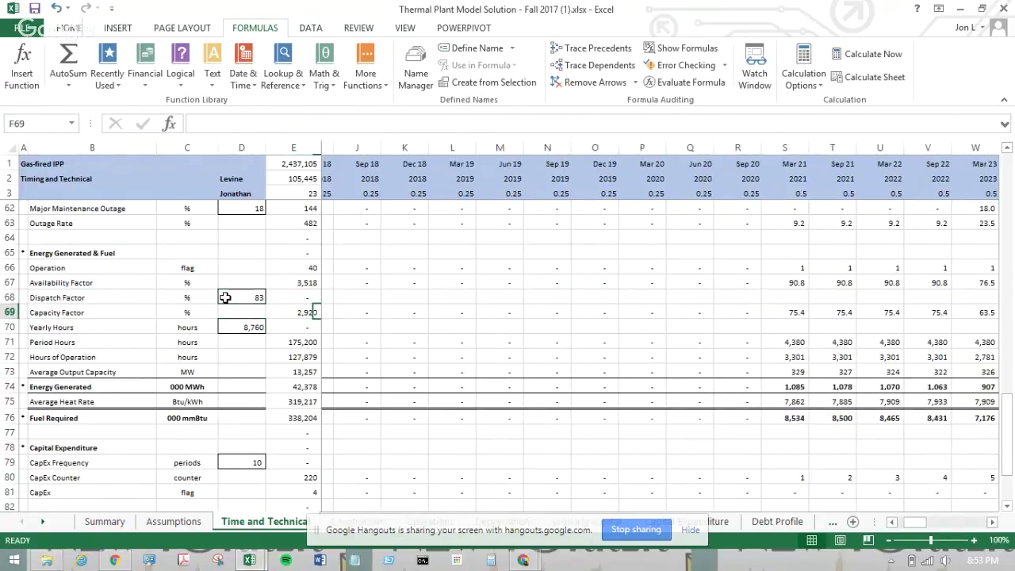
{"action": "key", "text": "Right"}
{"action": "key", "text": "Right"}
{"action": "key", "text": "Right"}
{"action": "key", "text": "Right"}
{"action": "key", "text": "Right"}
{"action": "key", "text": "Right"}
{"action": "key", "text": "Right"}
{"action": "key", "text": "Right"}
{"action": "key", "text": "Right"}
{"action": "key", "text": "Right"}
{"action": "key", "text": "Right"}
{"action": "key", "text": "Right"}
{"action": "key", "text": "Right"}
{"action": "key", "text": "Right"}
{"action": "key", "text": "Right"}
{"action": "key", "text": "Left"}
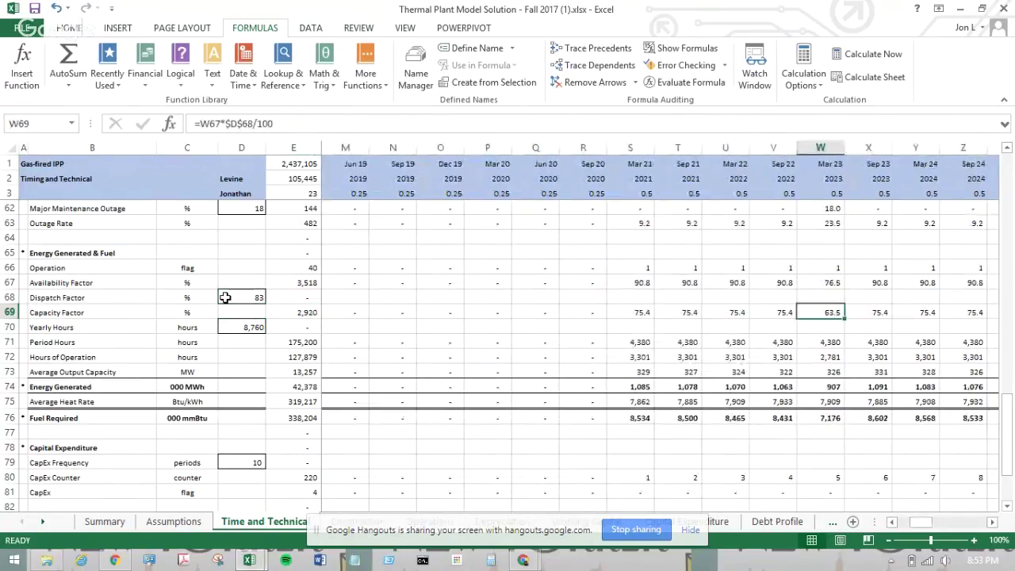
{"action": "double_click", "coordinate": [824, 309]}
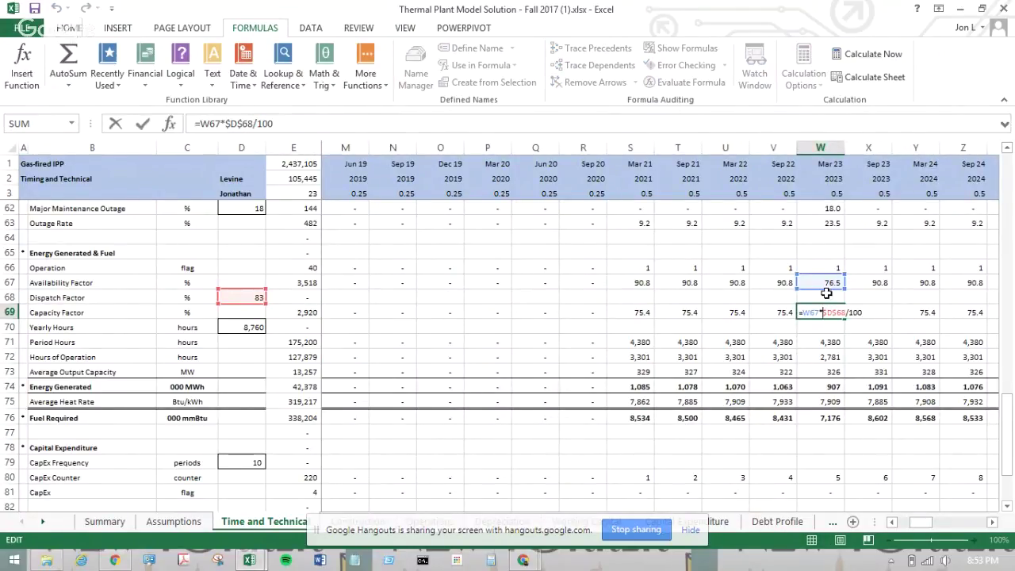
{"action": "key", "text": "Return"}
{"action": "key", "text": "Up"}
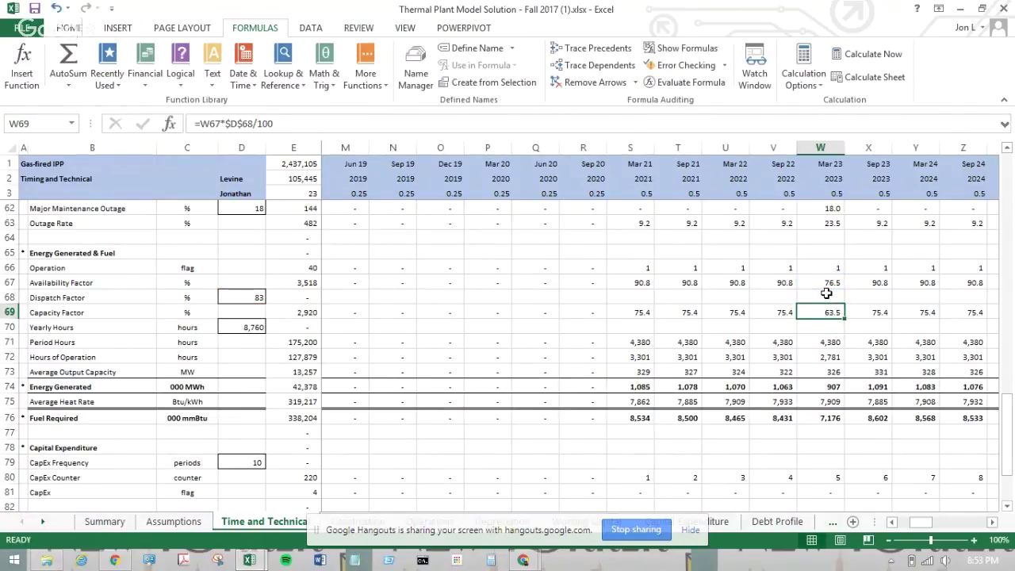
{"action": "key", "text": "Down"}
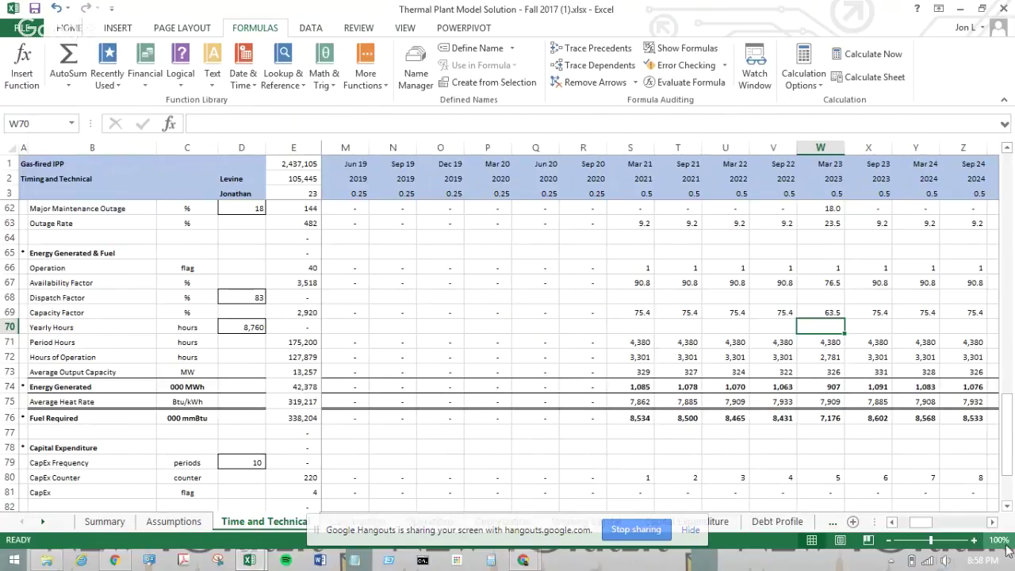
{"action": "left_click", "coordinate": [983, 560]}
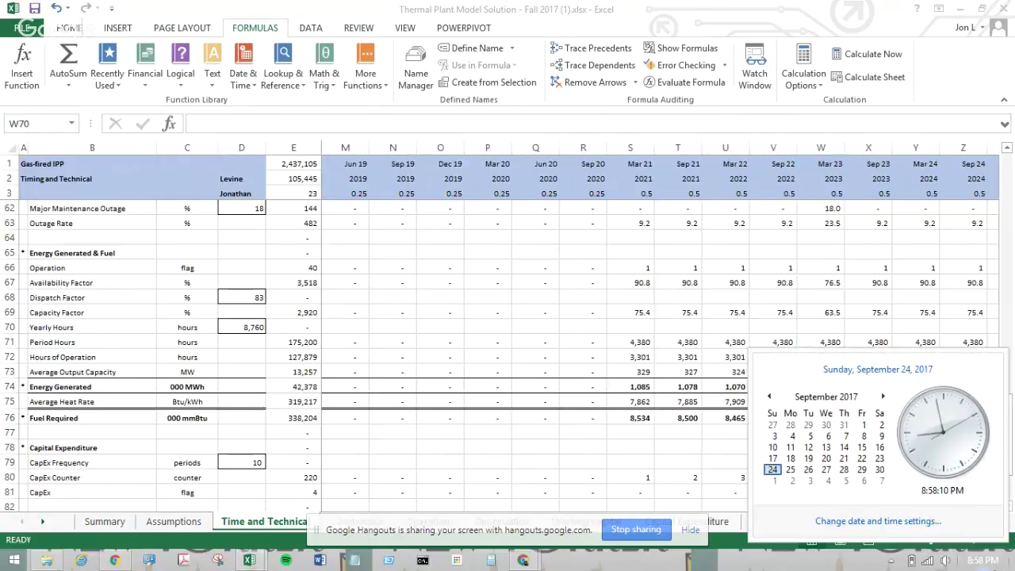
{"action": "left_click", "coordinate": [883, 395]}
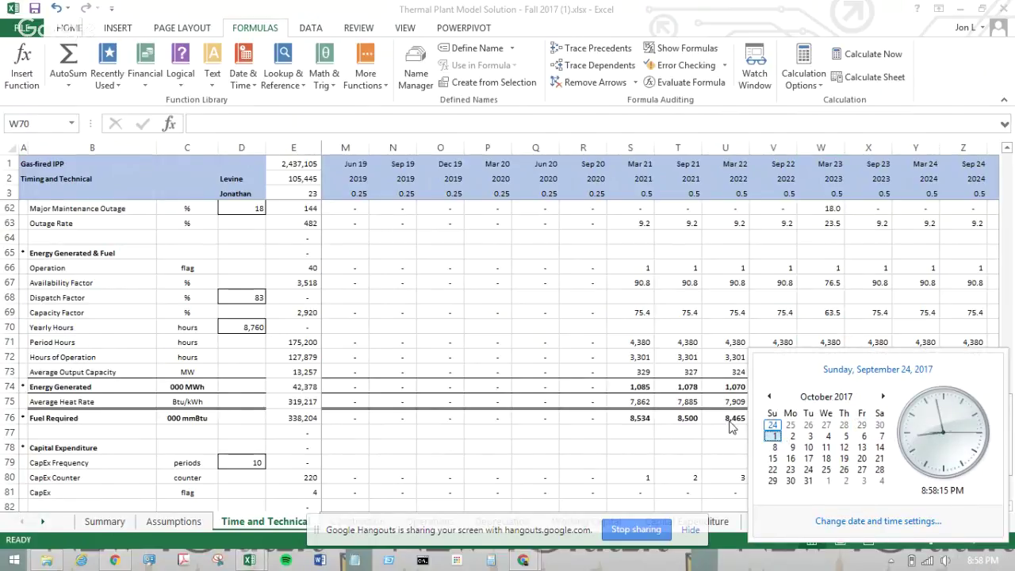
{"action": "left_click", "coordinate": [605, 442]}
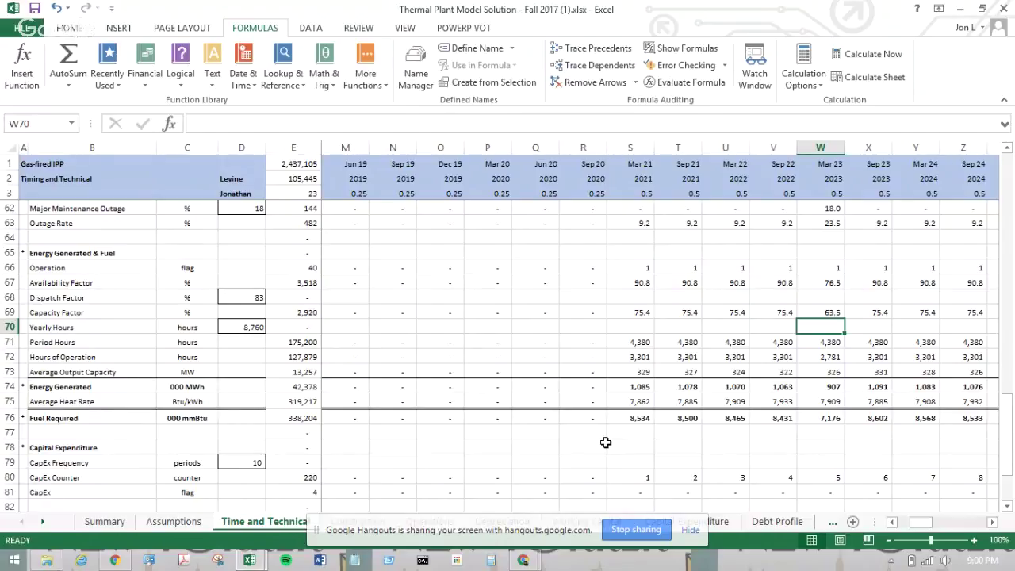
- In a blank Notepad, type 'topics covered and minute marker for the topics covered for the videos'
{"action": "left_click", "coordinate": [359, 563]}
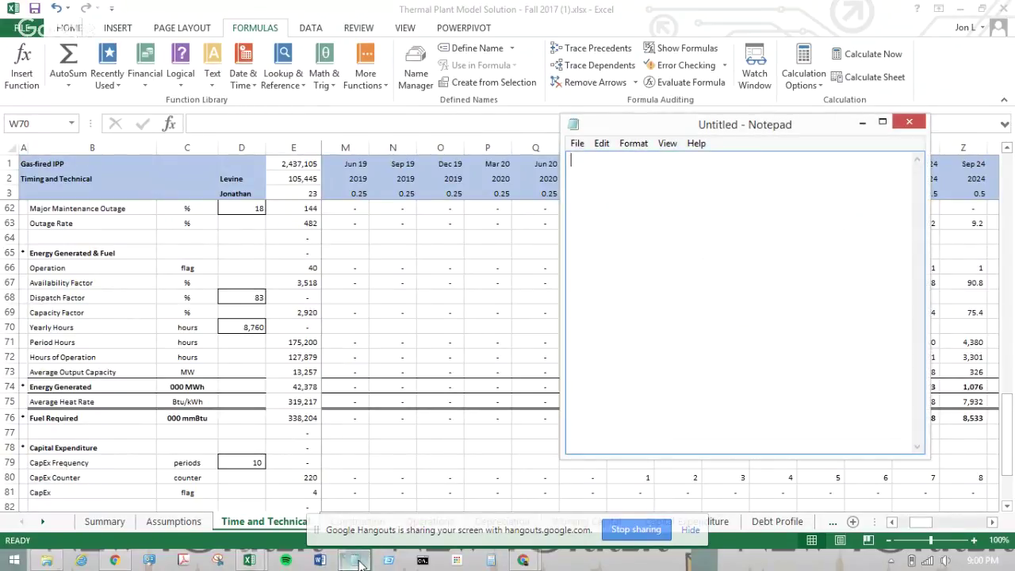
{"action": "type", "text": "topics covered and minute marker"}
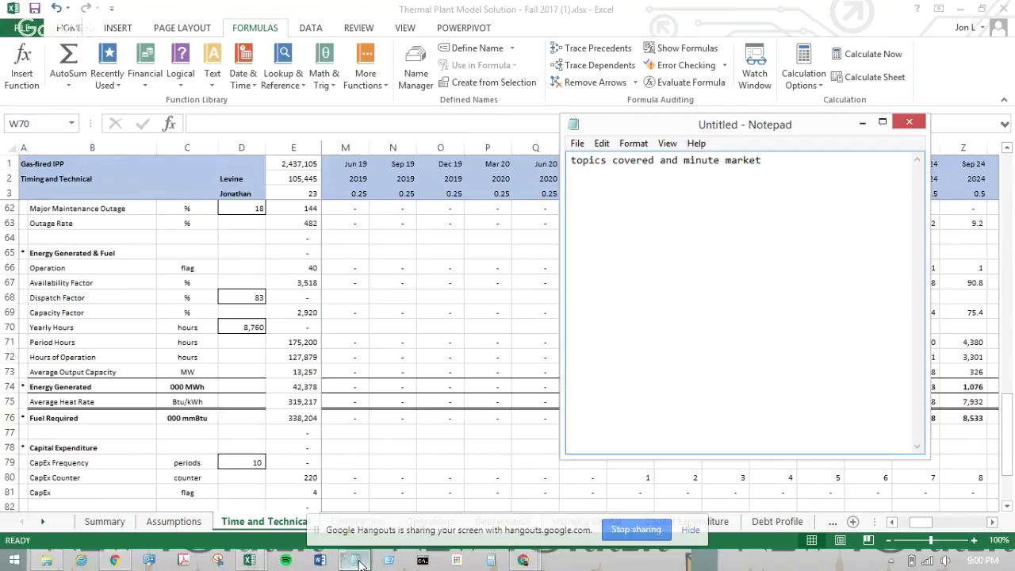
{"action": "key", "text": "BackSpace"}
{"action": "type", "text": "for the "}
{"action": "type", "text": "topics o"}
{"action": "type", "text": "overed"}
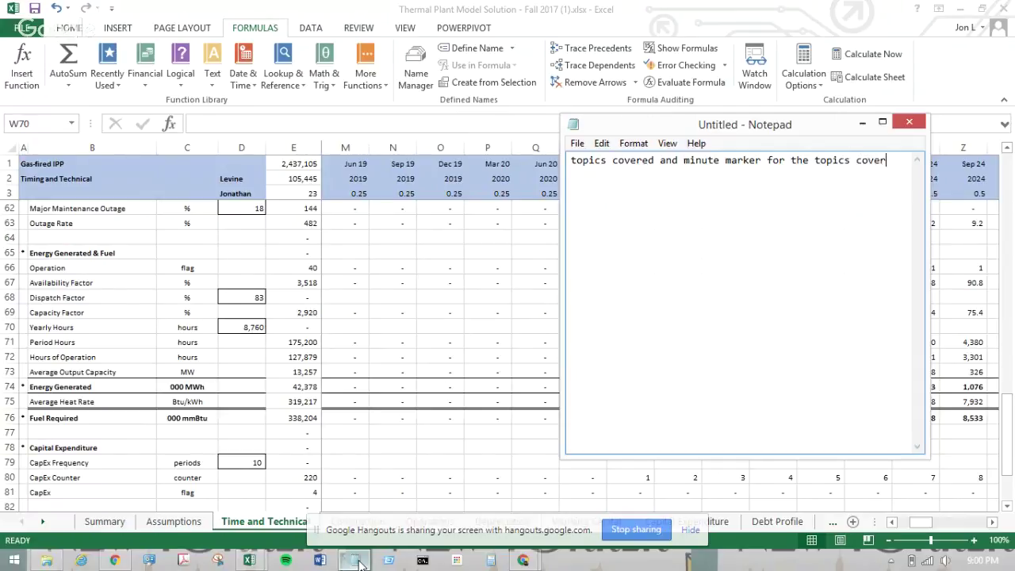
{"action": "key", "text": "Return"}
{"action": "type", "text": "-"}
{"action": "key", "text": "BackSpace"}
{"action": "type", "text": "for tht"}
{"action": "type", "text": " videos"}
- Add a VIDEO FEEDBACK heading on top and turn the note into a single dashed item
{"action": "key", "text": "ctrl+Home"}
{"action": "key", "text": "Return"}
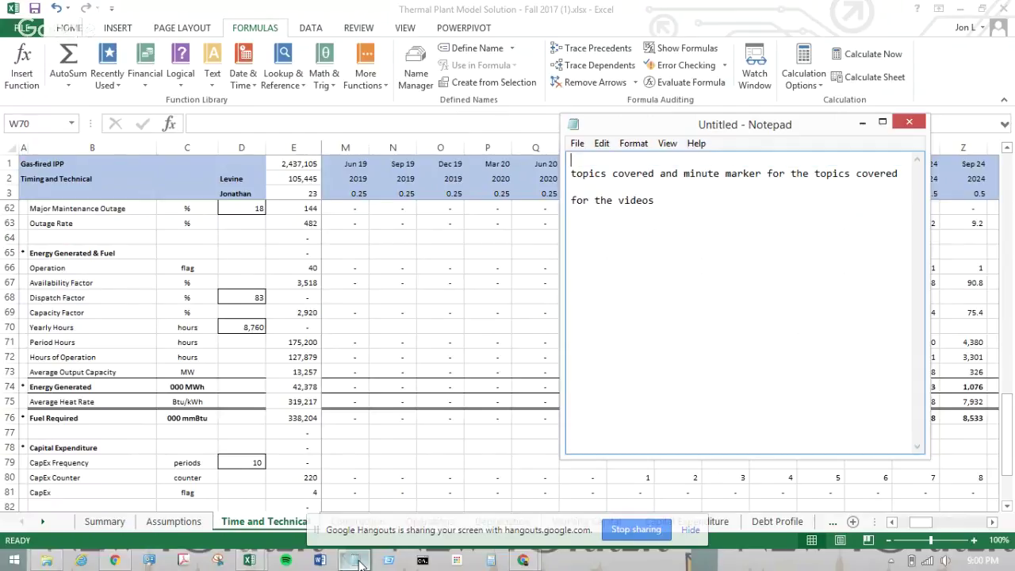
{"action": "type", "text": "VIDEO FEEDBACK"}
{"action": "key", "text": "Return"}
{"action": "key", "text": "Down"}
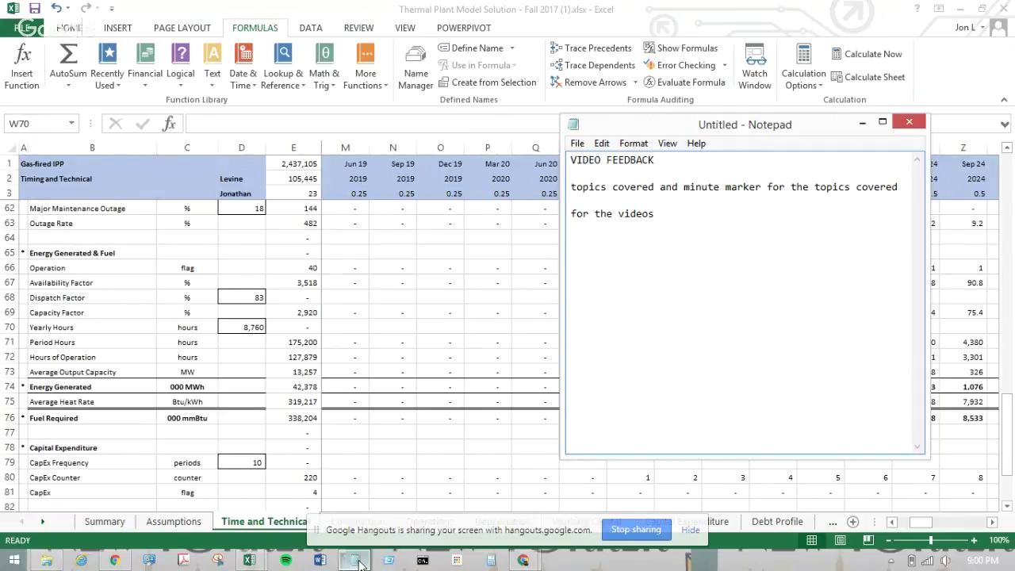
{"action": "type", "text": "-"}
{"action": "key", "text": "Down"}
{"action": "key", "text": "Down"}
{"action": "key", "text": "BackSpace"}
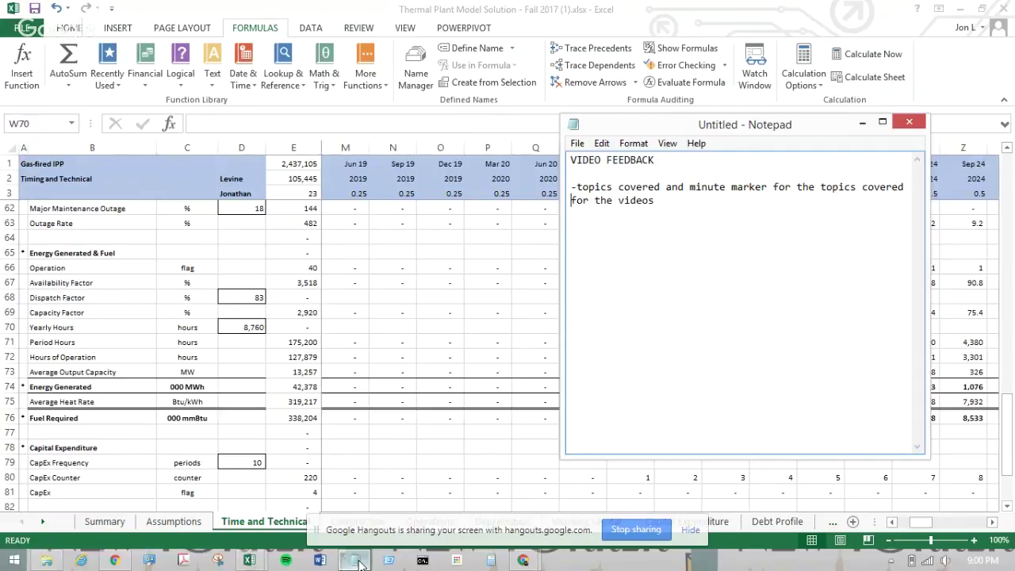
{"action": "key", "text": "BackSpace"}
{"action": "key", "text": "Return"}
{"action": "key", "text": "BackSpace"}
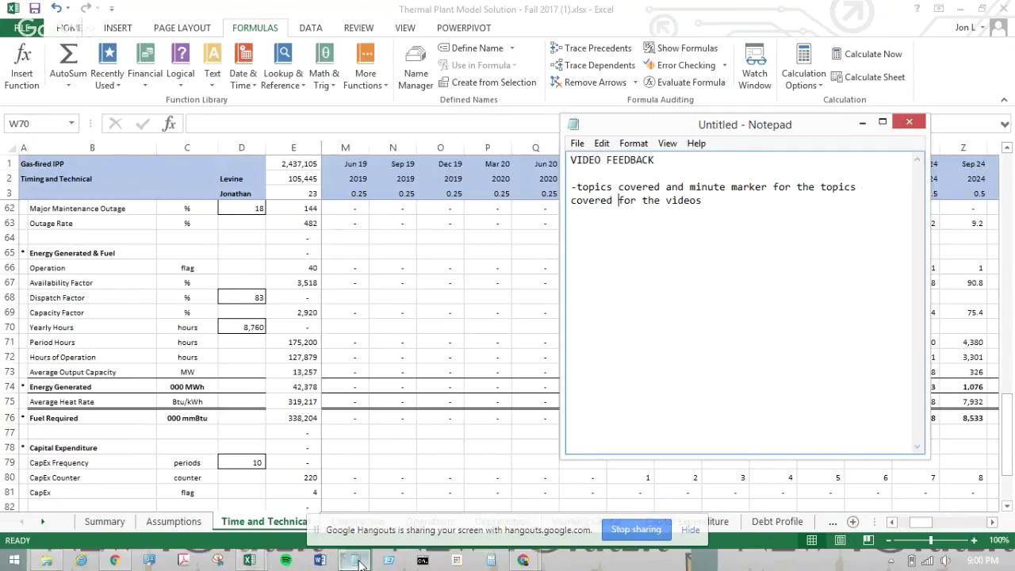
{"action": "key", "text": "Down"}
- Complete the note line '-more defined schedule for the TA sessions going forward', fixing the typo
{"action": "type", "text": "-more defi"}
{"action": "type", "text": "ned schedule for t"}
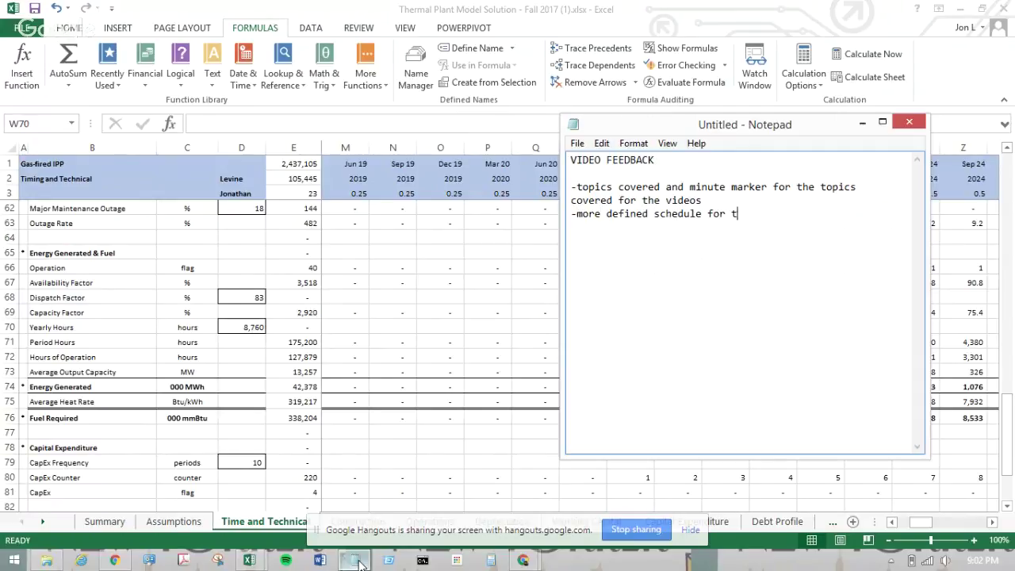
{"action": "type", "text": "he TA sessions going forwr"}
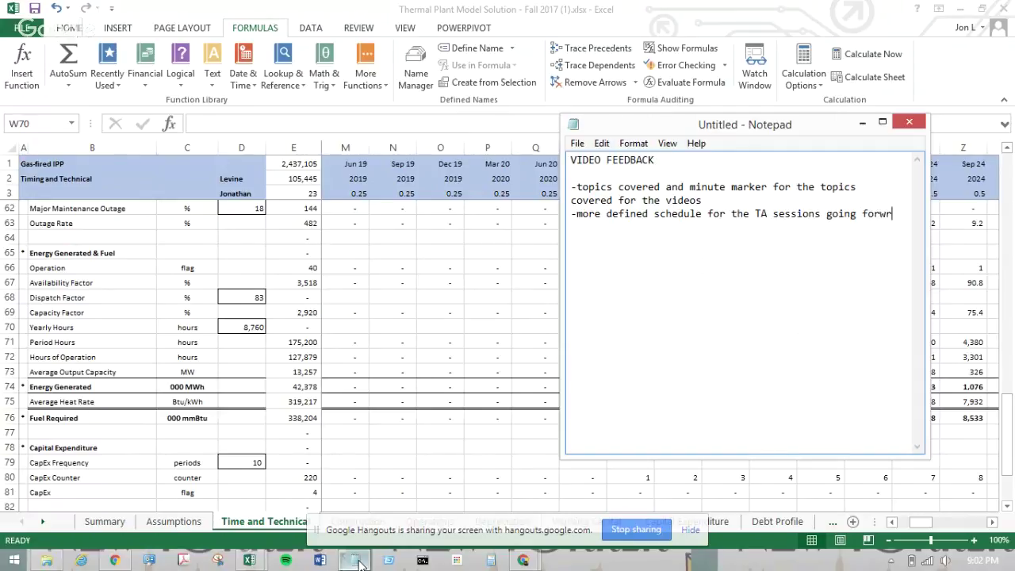
{"action": "key", "text": "BackSpace"}
{"action": "type", "text": "ard"}
{"action": "key", "text": "Return"}
- Add the note line '-7-10 days visability on TA sessions', correcting the mistyped ending
{"action": "type", "text": "-"}
{"action": "type", "text": "7-10 days visab"}
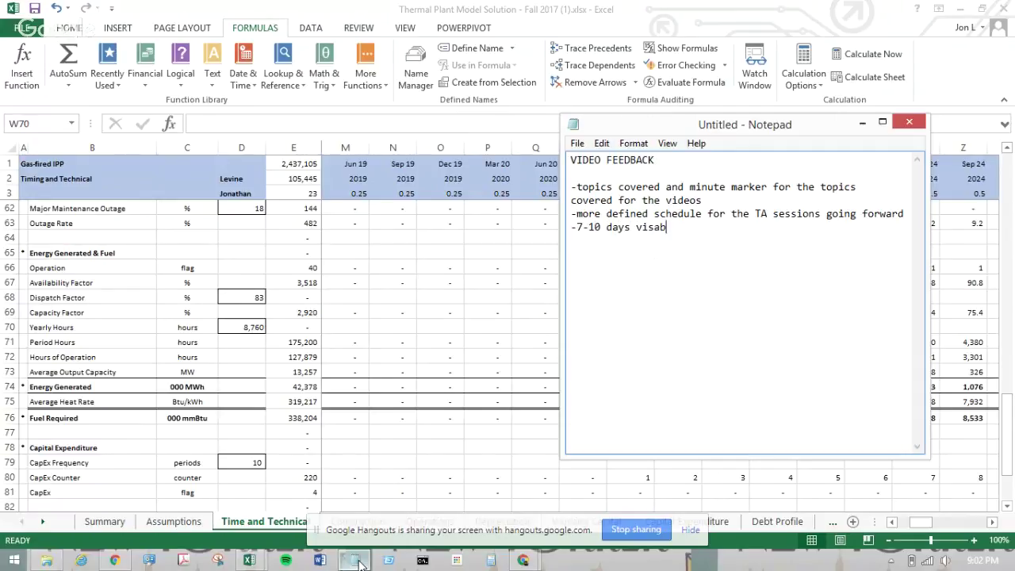
{"action": "type", "text": "ility on TA sess.es"}
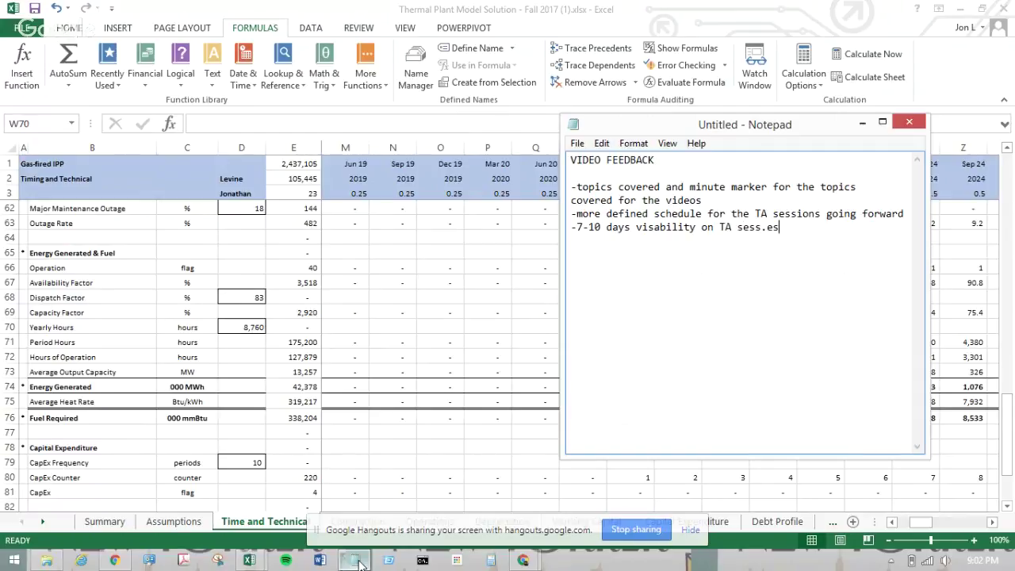
{"action": "key", "text": "BackSpace"}
{"action": "key", "text": "BackSpace"}
{"action": "key", "text": "BackSpace"}
{"action": "type", "text": "ions"}
{"action": "key", "text": "Return"}
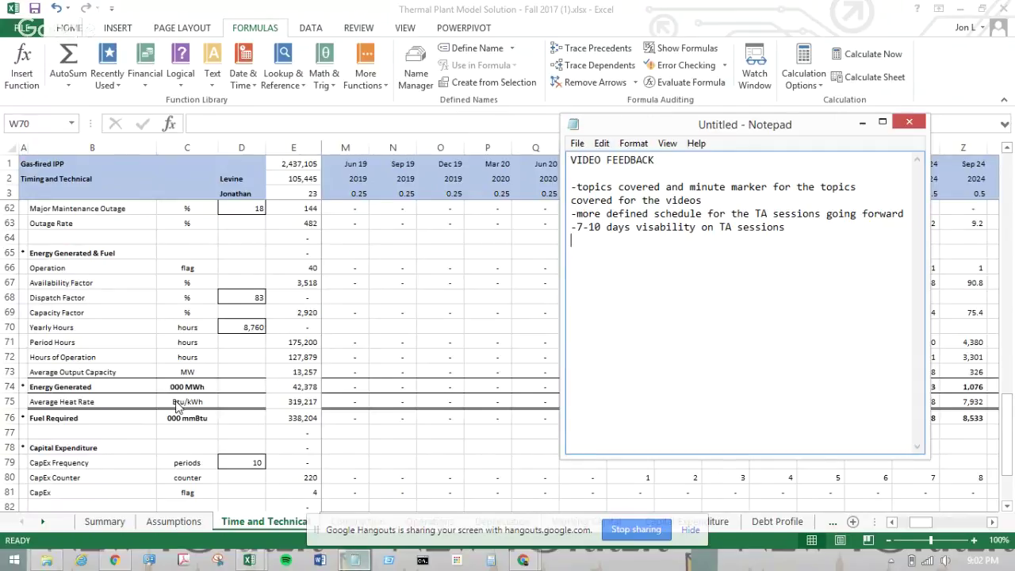
- Return to the thermal plant workbook and scroll to the outage rows around column AG
{"action": "key", "text": "alt+Tab"}
{"action": "scroll", "coordinate": [176, 349], "scroll_direction": "up", "scroll_amount": 17}
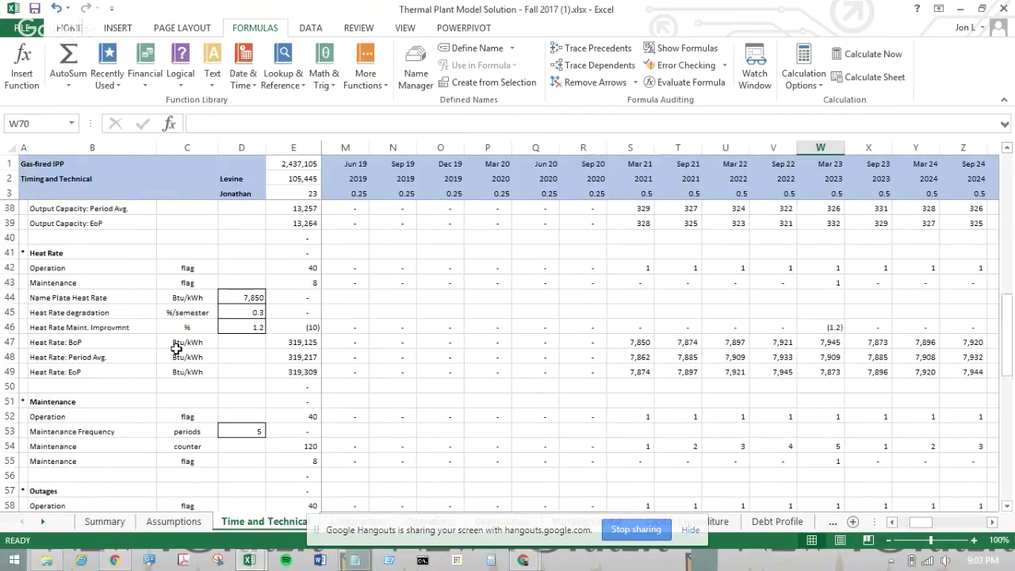
{"action": "scroll", "coordinate": [176, 348], "scroll_direction": "up", "scroll_amount": 2}
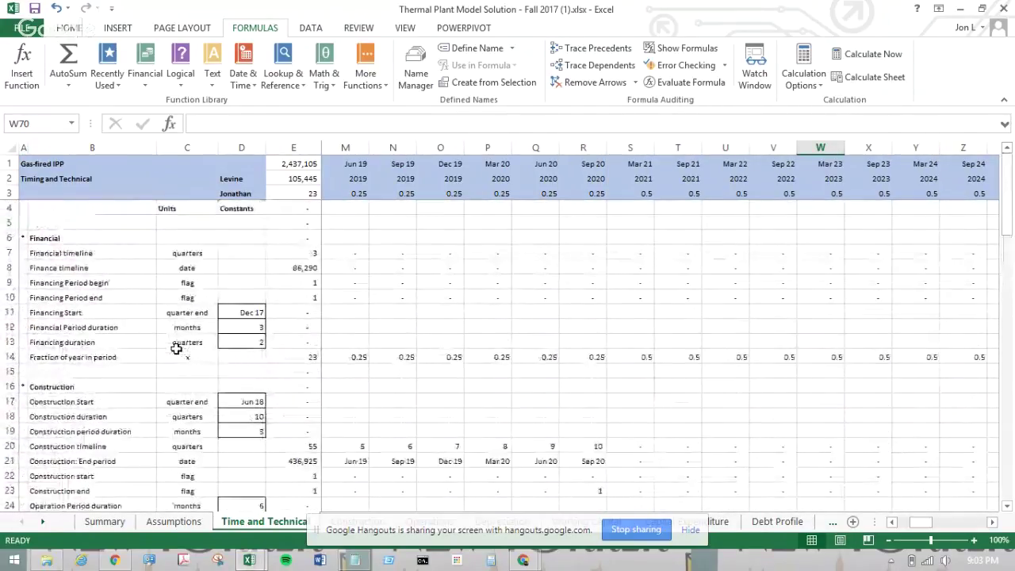
{"action": "scroll", "coordinate": [175, 348], "scroll_direction": "down", "scroll_amount": 8}
{"action": "scroll", "coordinate": [176, 349], "scroll_direction": "right", "scroll_amount": 9}
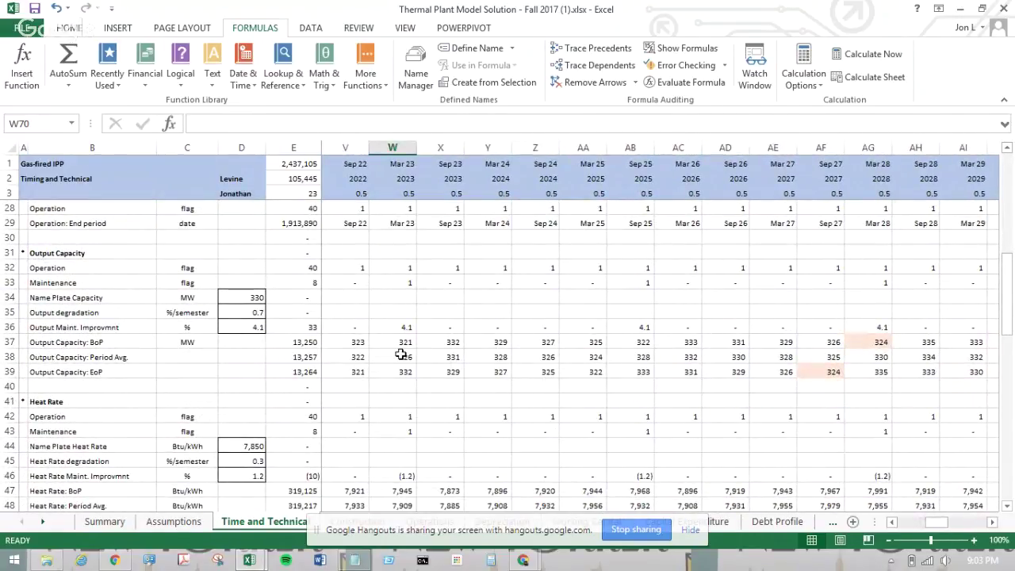
{"action": "scroll", "coordinate": [401, 355], "scroll_direction": "right", "scroll_amount": 7}
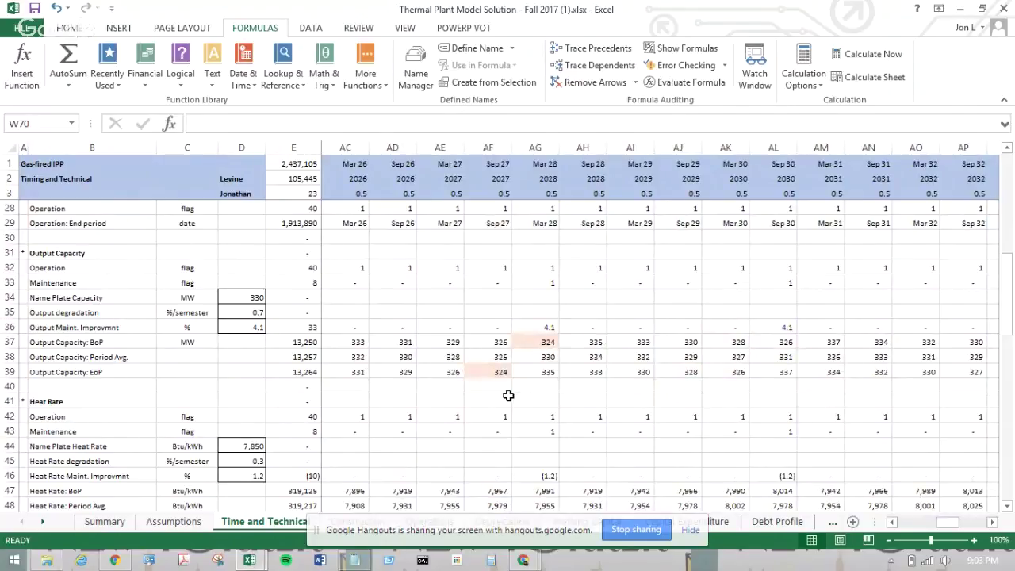
{"action": "scroll", "coordinate": [508, 395], "scroll_direction": "up", "scroll_amount": 8}
{"action": "scroll", "coordinate": [507, 395], "scroll_direction": "down", "scroll_amount": 13}
{"action": "scroll", "coordinate": [508, 395], "scroll_direction": "down", "scroll_amount": 3}
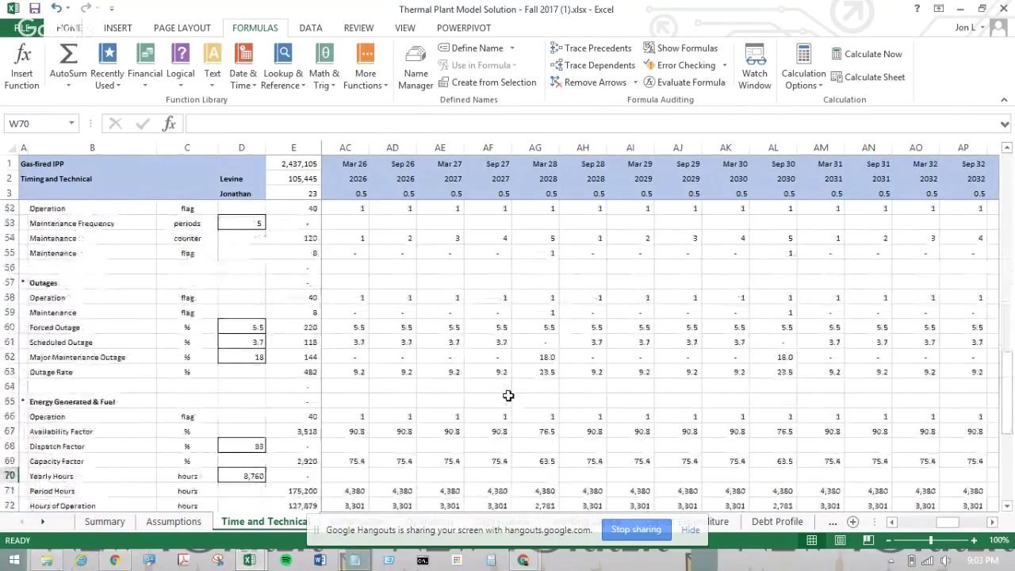
- Check the Major Maintenance and Scheduled Outage formulas in AG62 and AG61, then stop screen sharing
{"action": "left_click", "coordinate": [549, 359]}
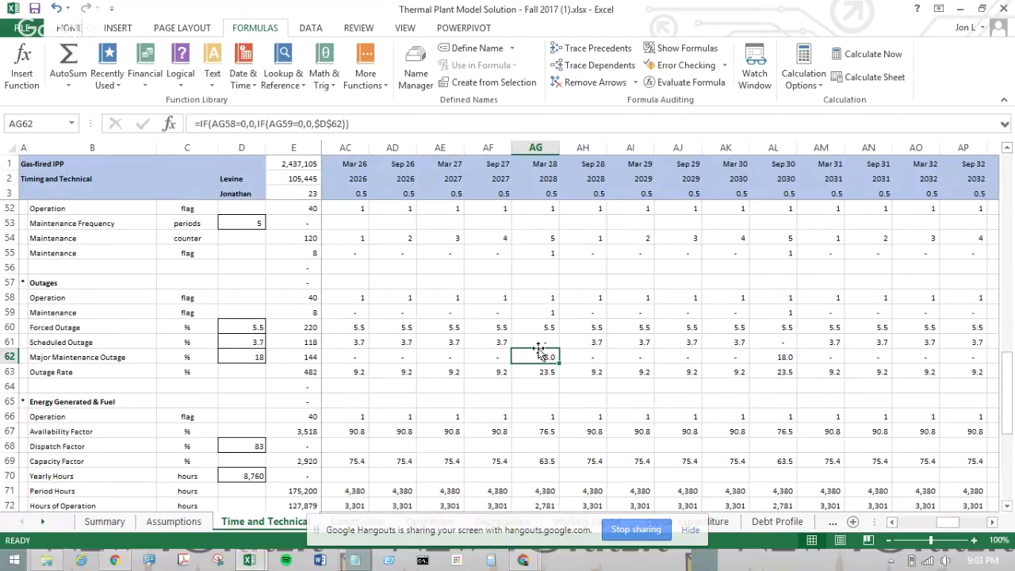
{"action": "left_click", "coordinate": [547, 341]}
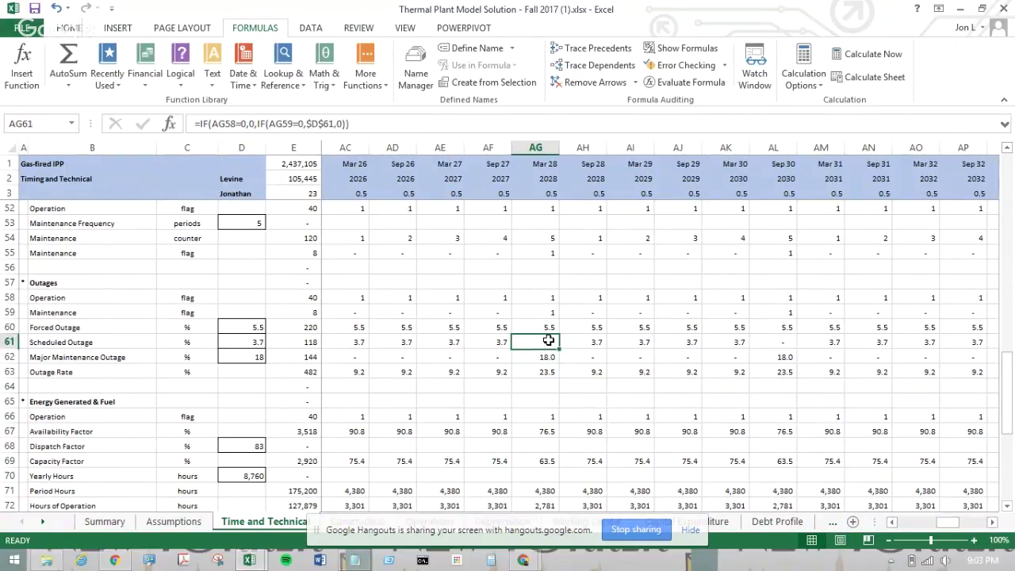
{"action": "left_click", "coordinate": [541, 387]}
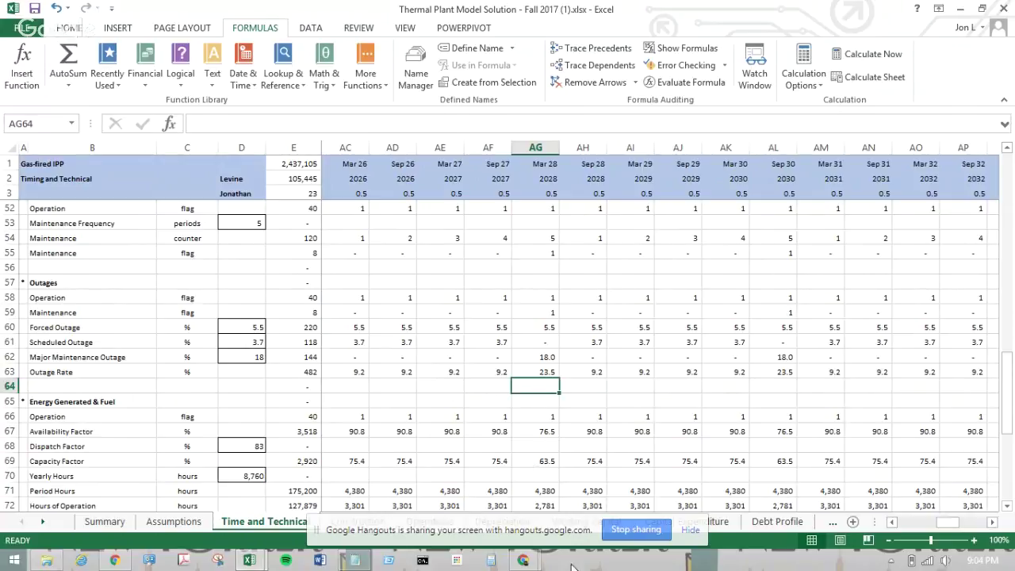
{"action": "left_click", "coordinate": [648, 529]}
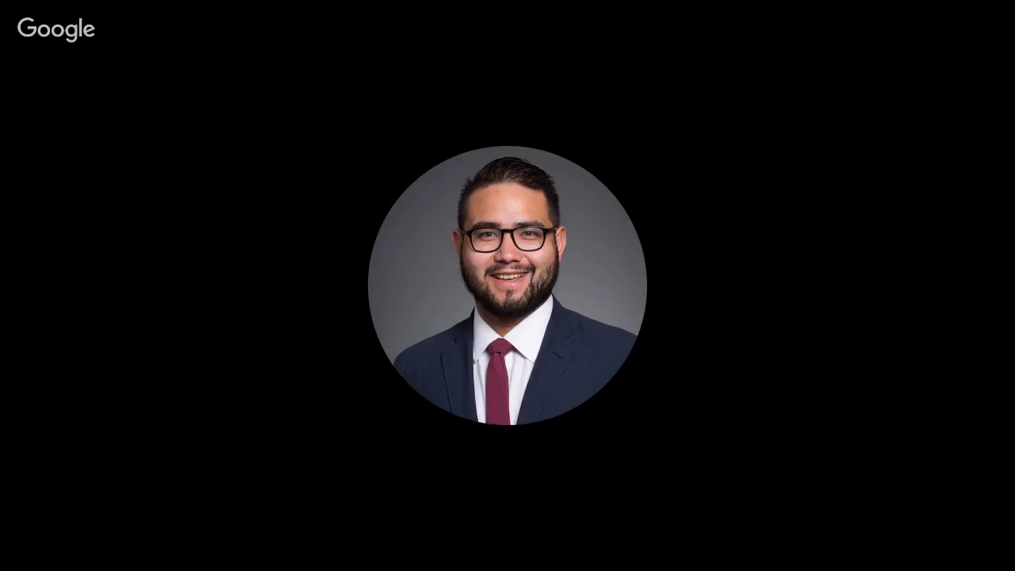